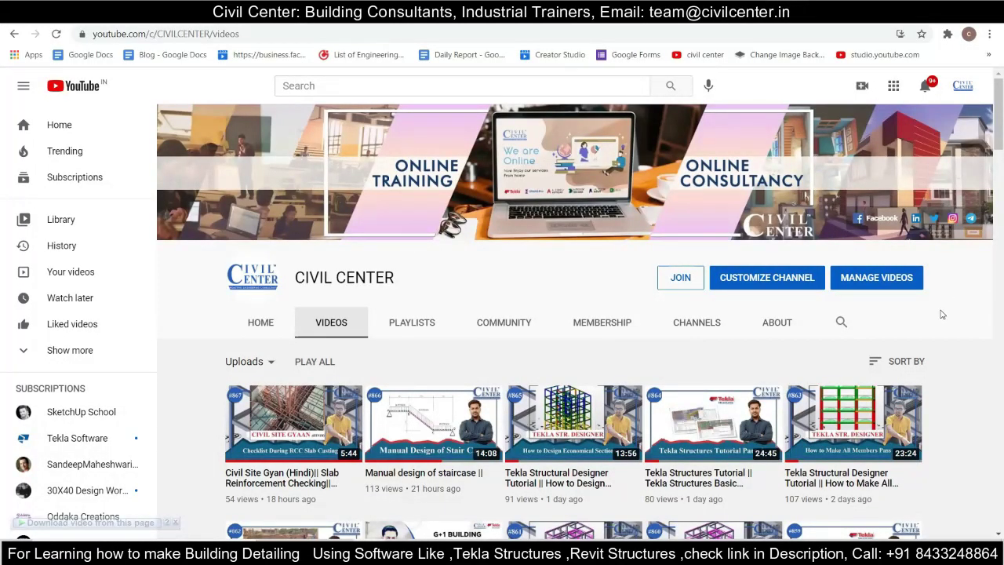
Browse through the uploaded videos on the CIVIL CENTER YouTube channel.
scroll(942, 314, down, 3)
scroll(942, 313, down, 3)
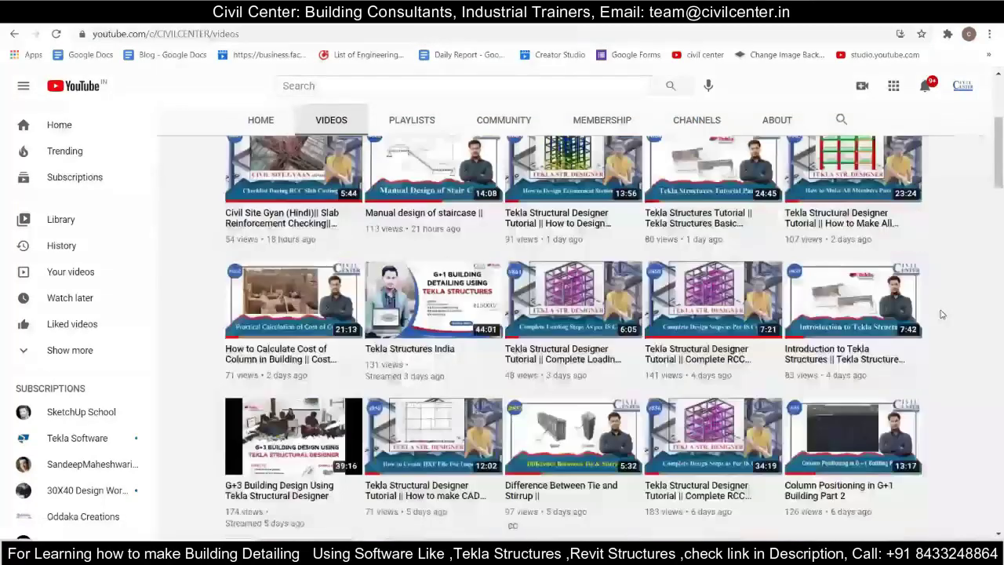
scroll(942, 314, down, 3)
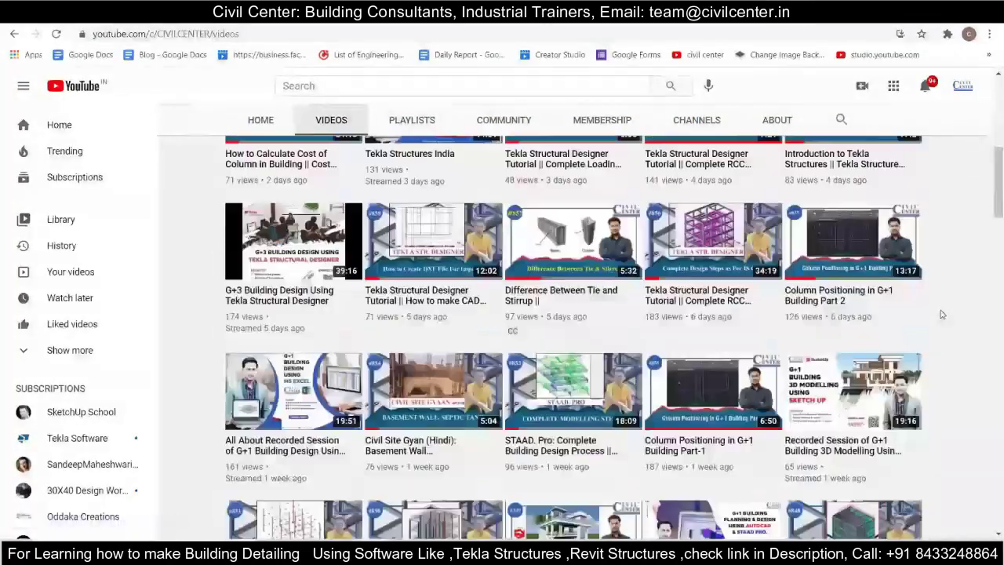
scroll(941, 314, down, 1)
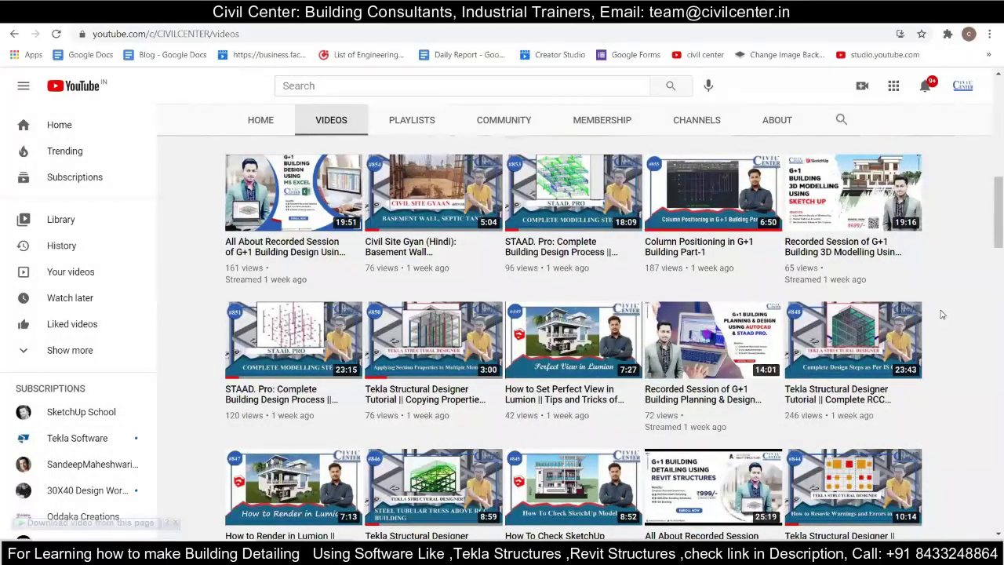
scroll(941, 313, down, 3)
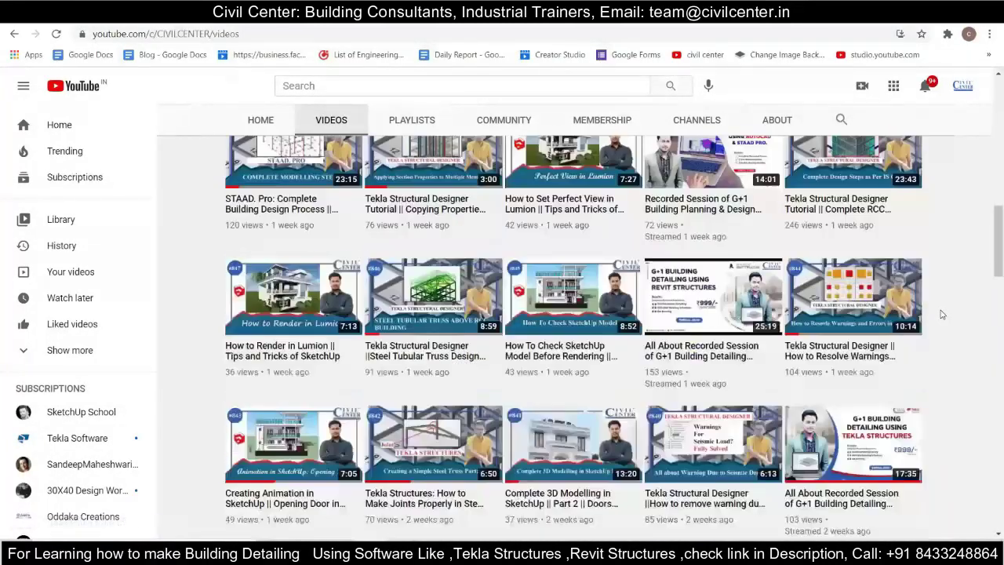
scroll(941, 313, up, 3)
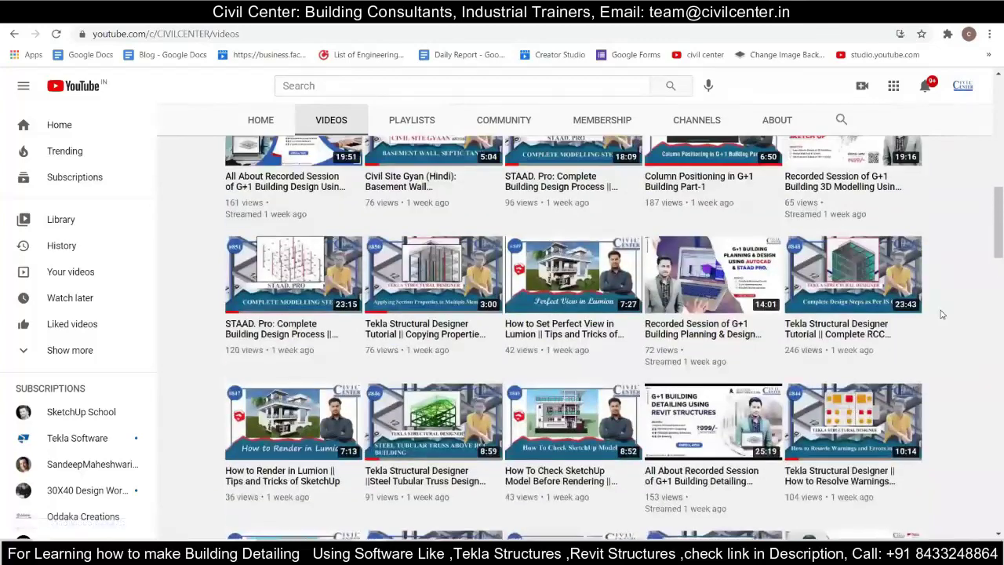
scroll(942, 313, up, 2)
scroll(942, 314, up, 3)
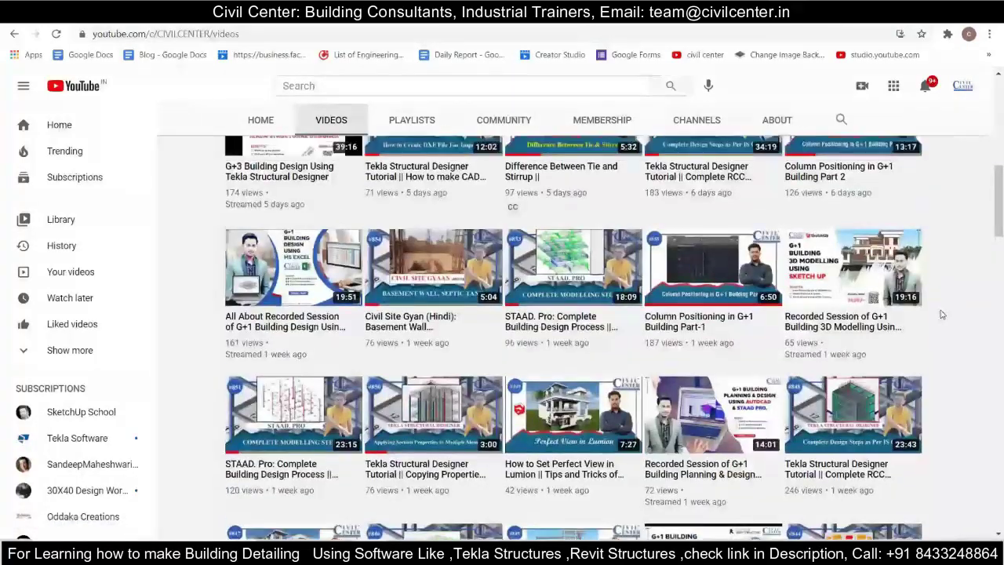
scroll(942, 313, up, 3)
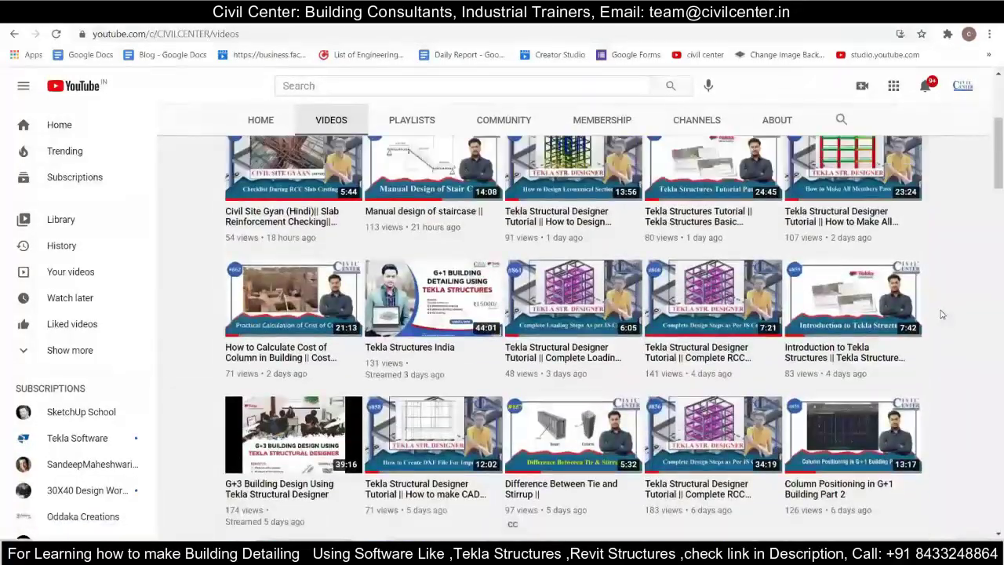
scroll(941, 314, up, 2)
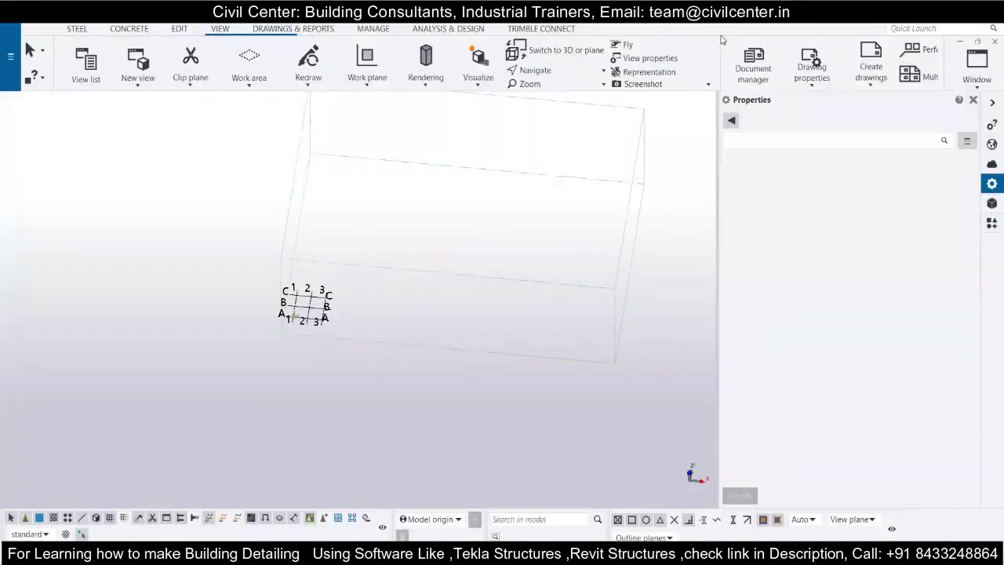
click(312, 323)
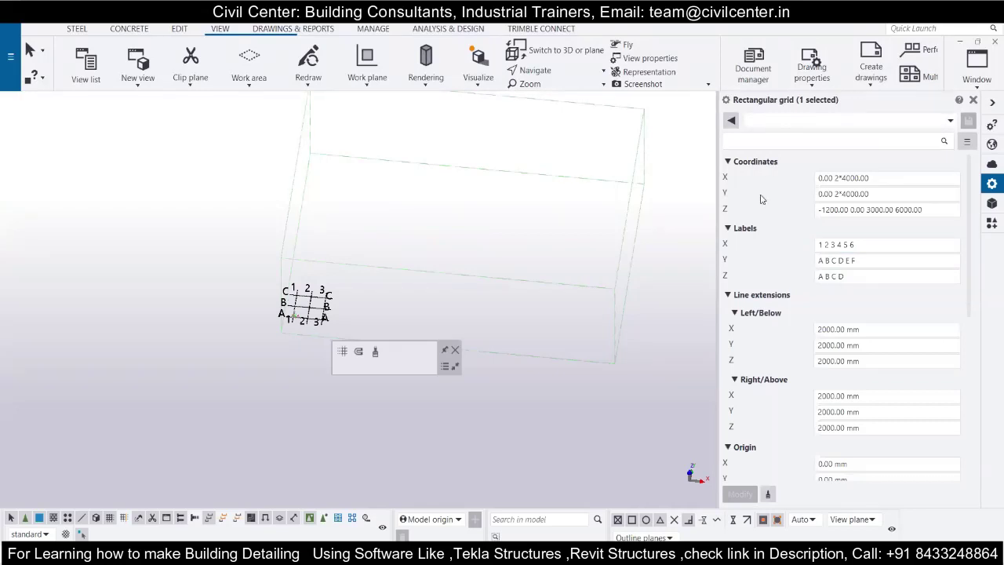
scroll(308, 326, up, 6)
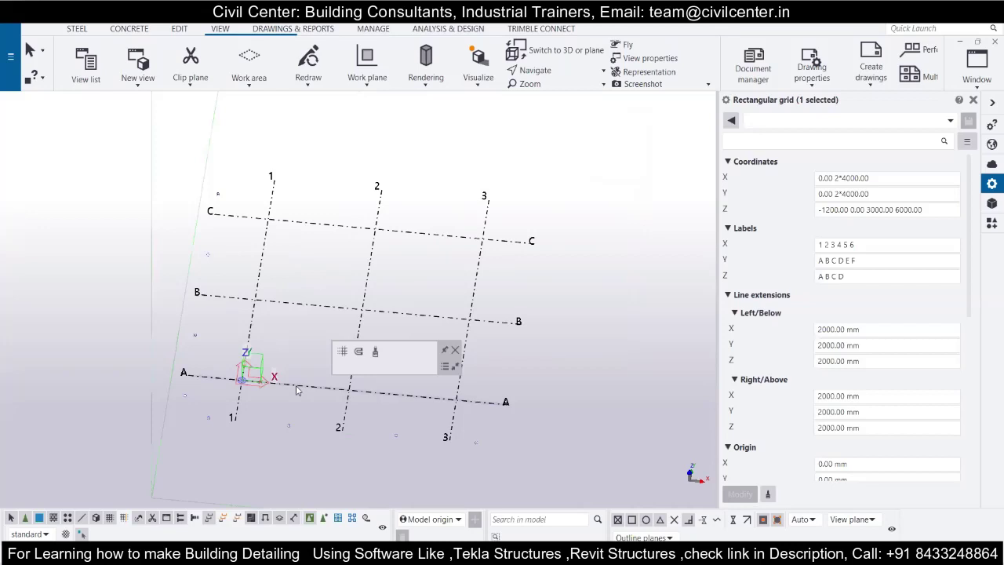
click(296, 390)
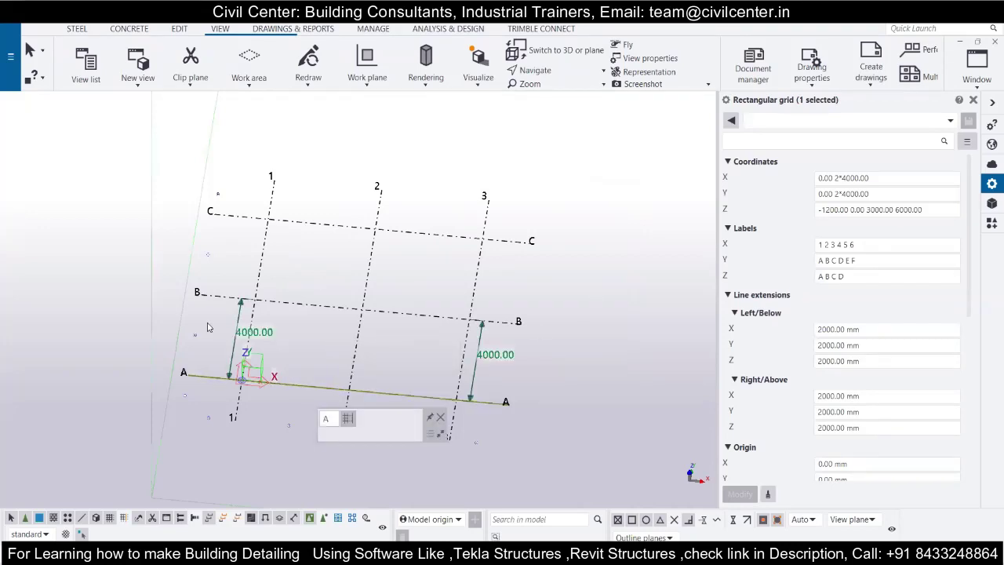
scroll(202, 323, down, 3)
scroll(201, 323, down, 1)
click(876, 180)
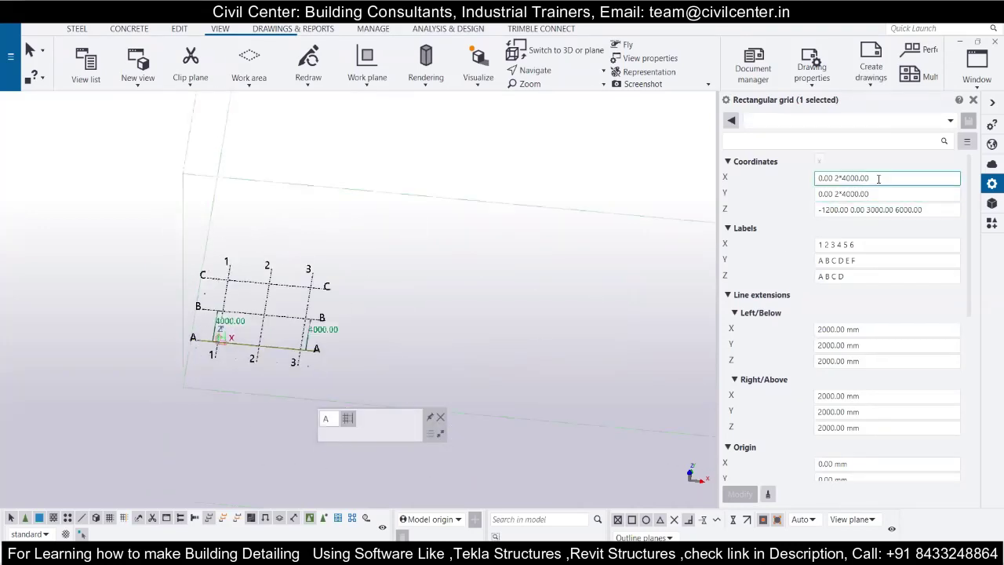
drag(878, 179, 834, 179)
click(881, 194)
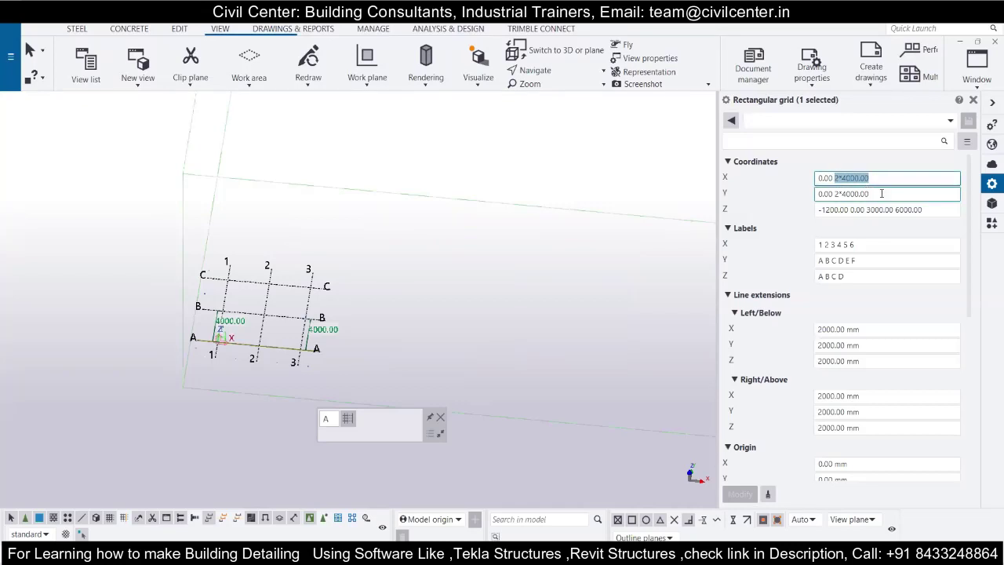
text(4)
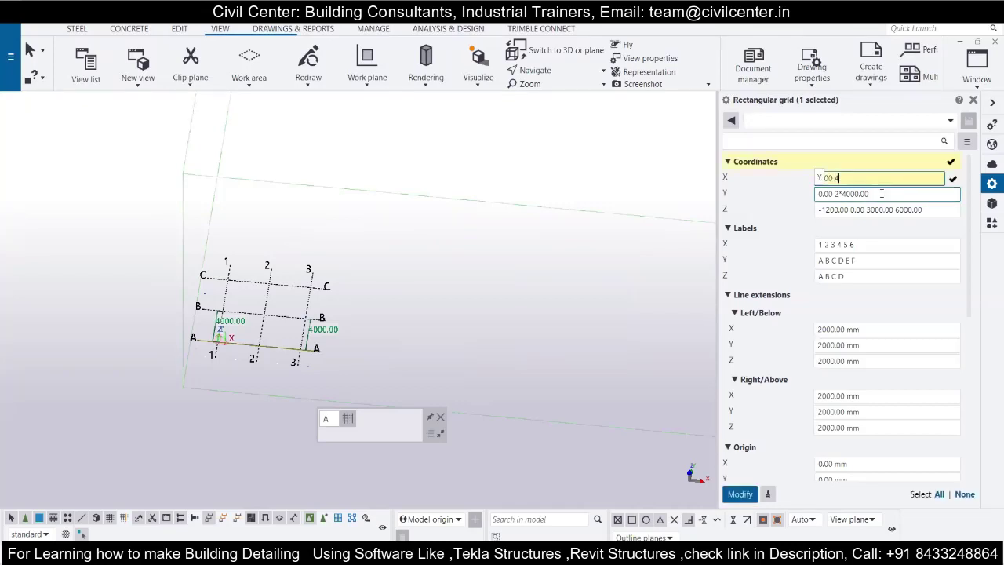
text(000 4)
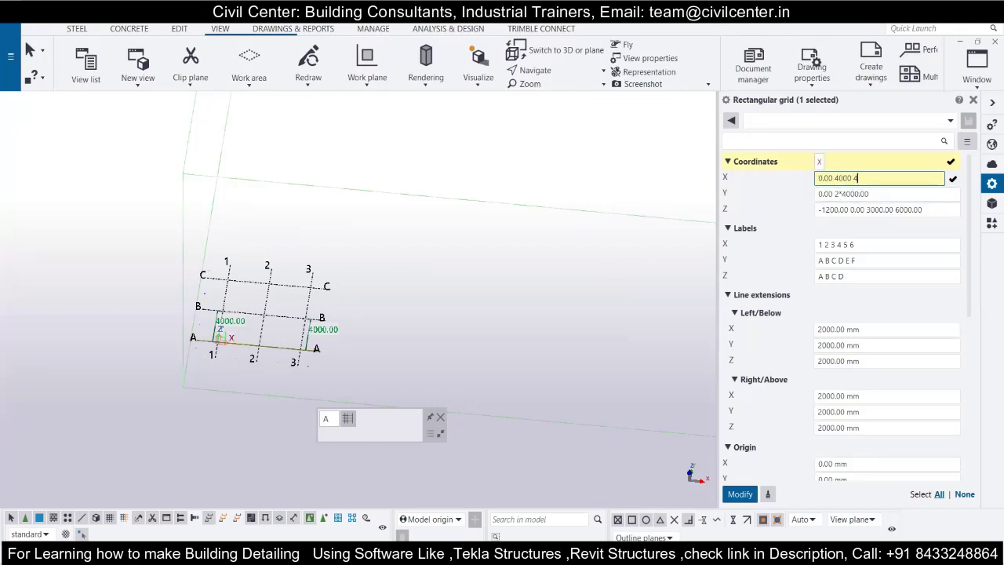
text(00)
key(Return)
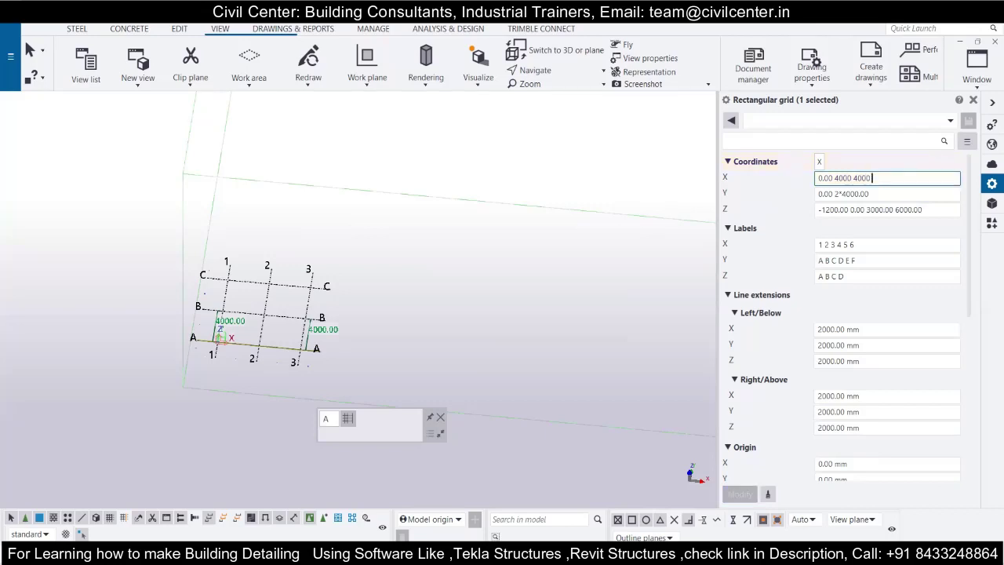
text(4000)
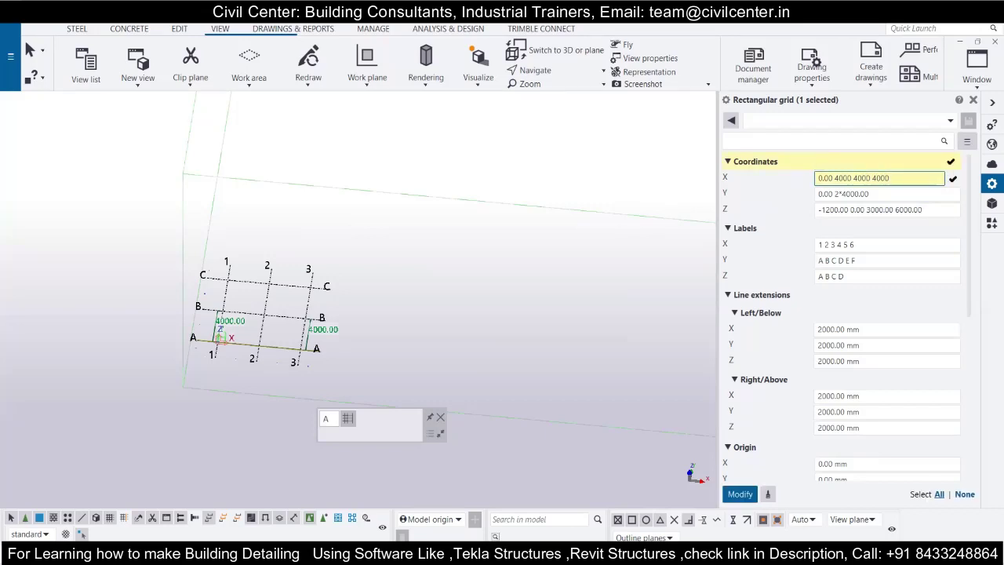
Set the rectangular grid's Y coordinates to 0.00 3*4000.00.
click(900, 193)
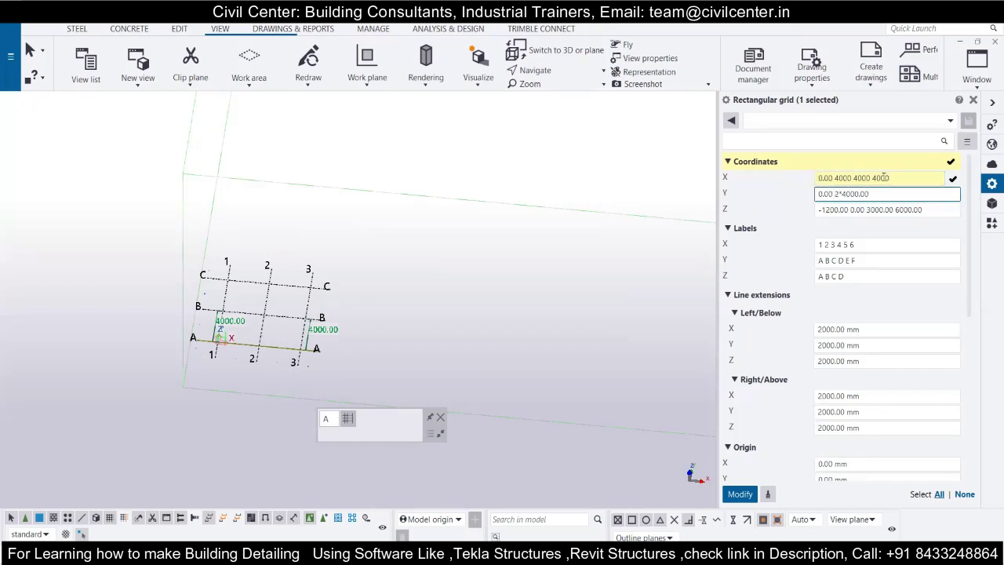
click(836, 195)
key(BackSpace)
key(BackSpace)
text(3*)
click(882, 179)
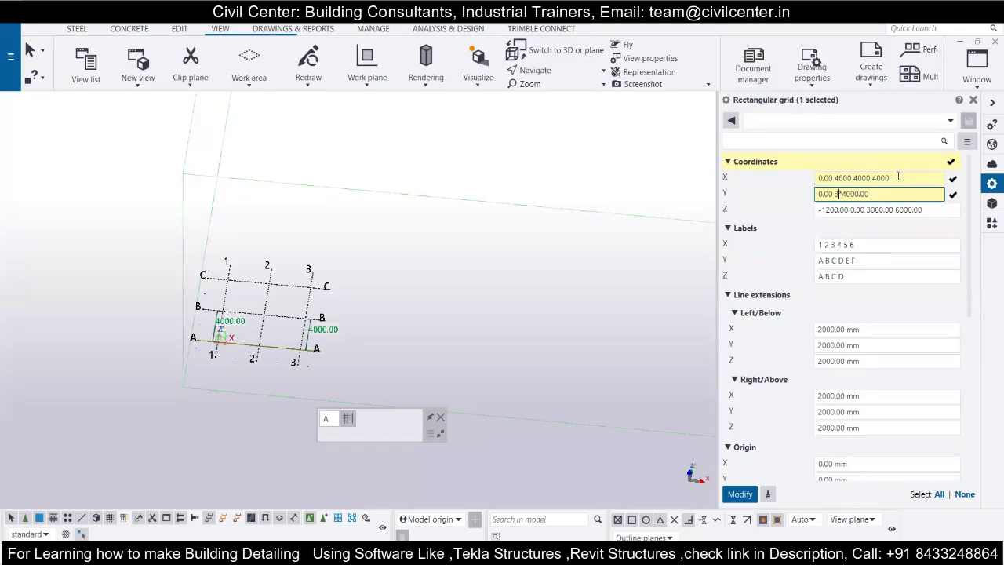
click(860, 178)
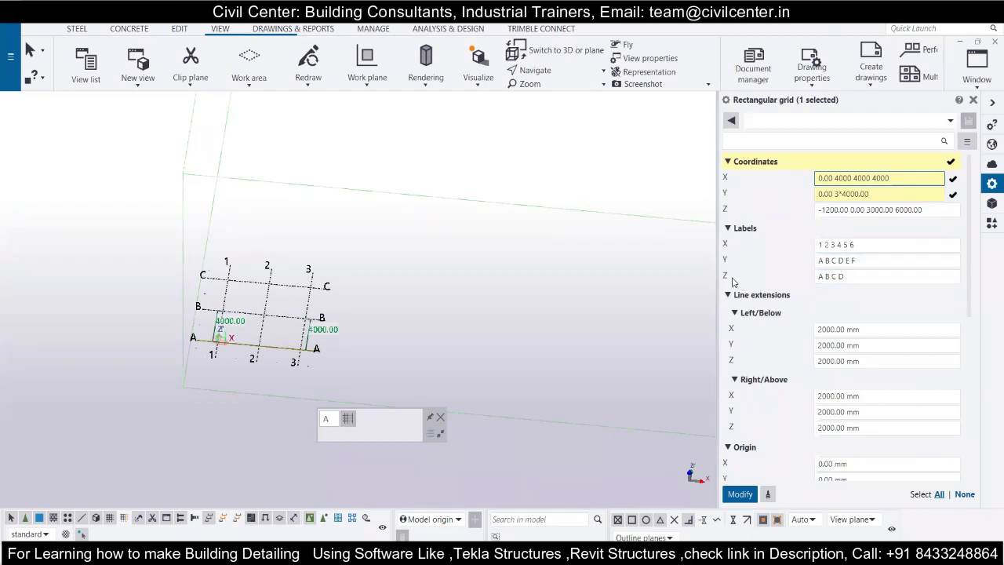
Replace the grid's Z labels with a copy of its Z coordinates, -1200.00 0.00 3000.00 6000.00, and apply the modified grid properties.
click(853, 275)
key(BackSpace)
key(BackSpace)
key(BackSpace)
key(BackSpace)
key(BackSpace)
key(BackSpace)
key(BackSpace)
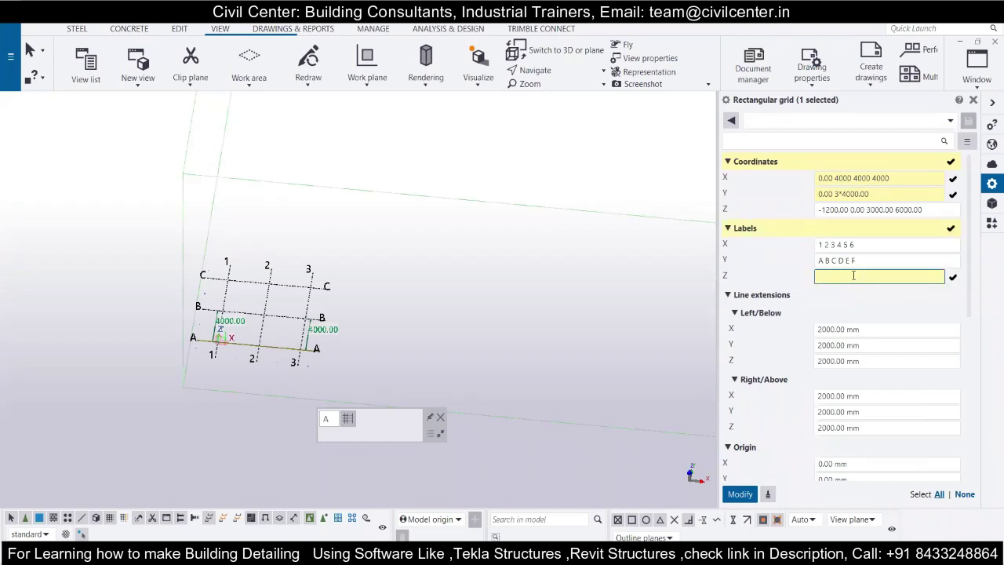
click(899, 210)
drag(930, 210, 826, 212)
key(ctrl+a)
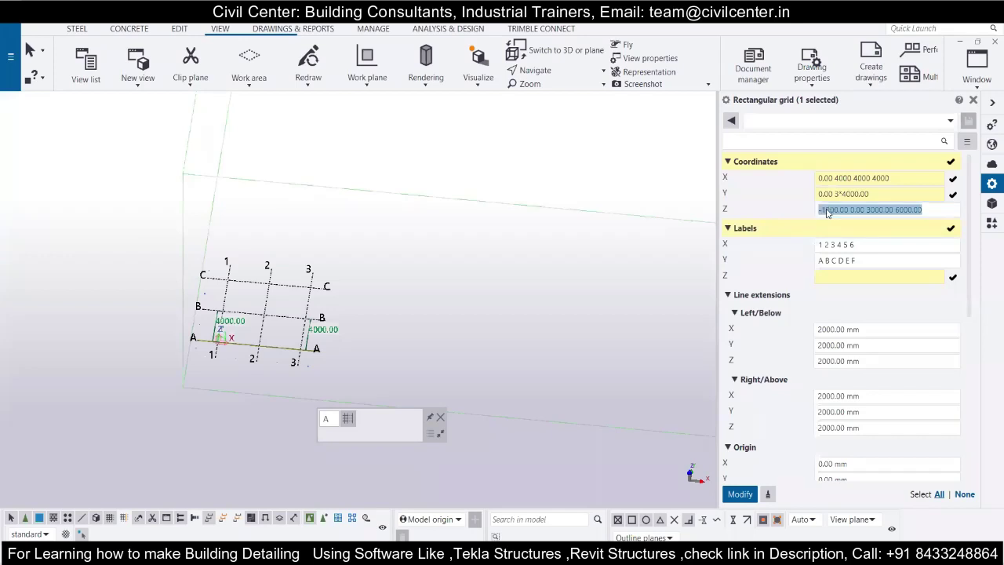
right_click(837, 278)
click(867, 317)
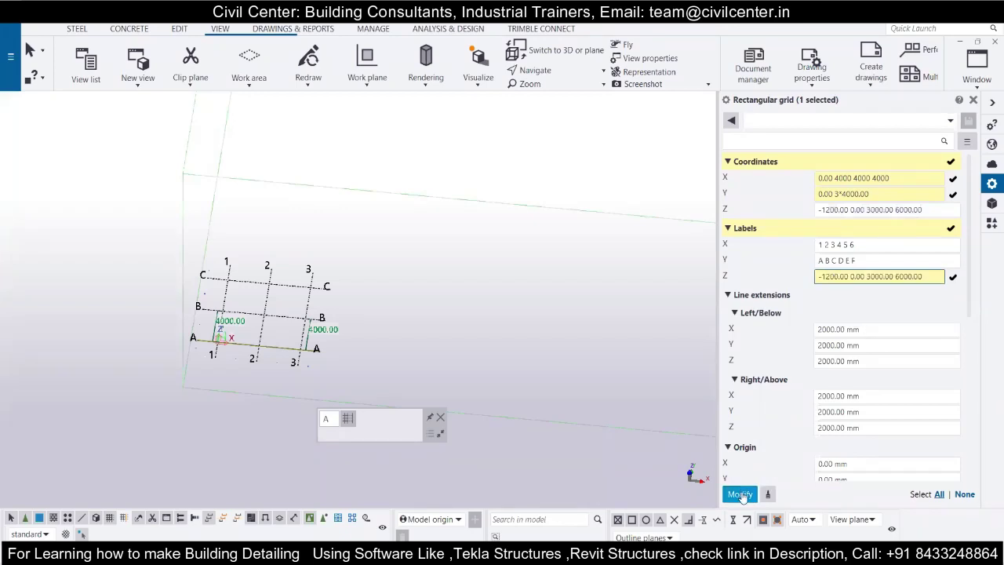
click(740, 495)
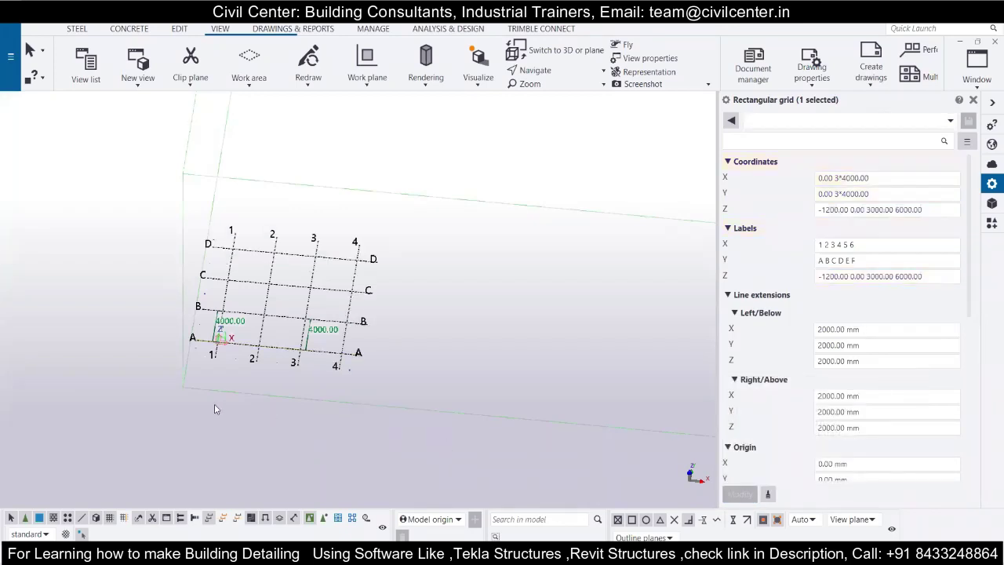
scroll(176, 333, up, 1)
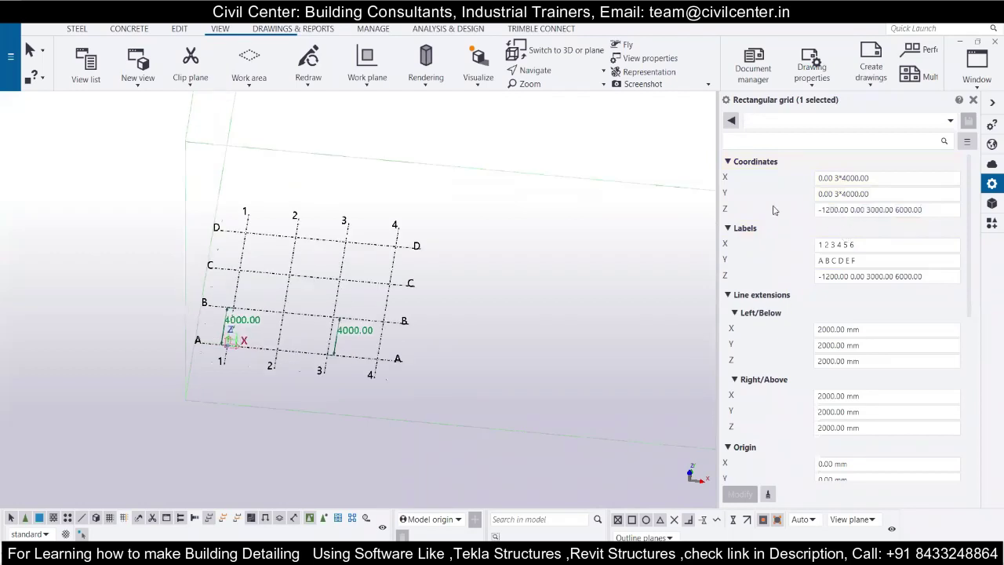
click(860, 180)
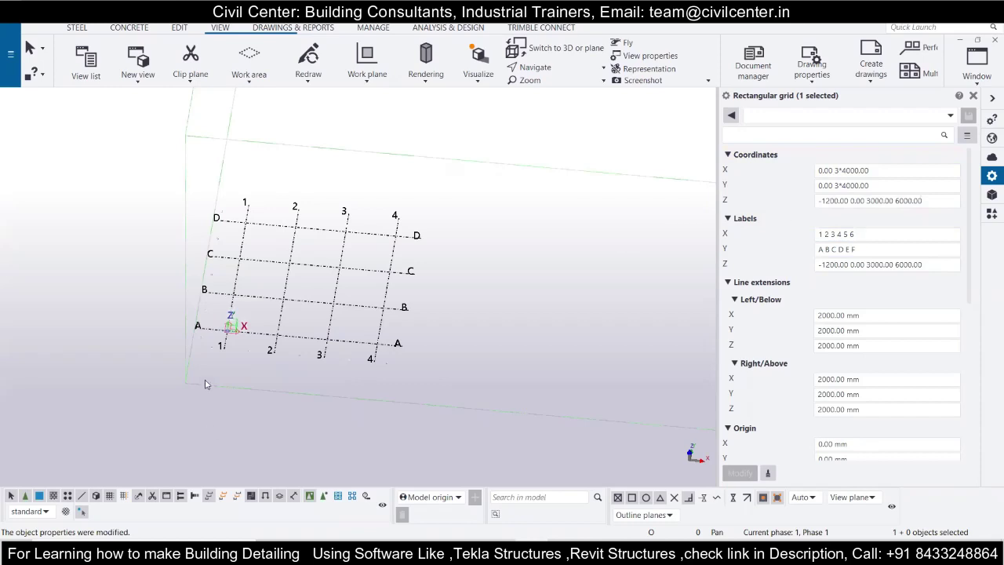
Create a new 3D view from the selected rectangular grid.
right_click(231, 362)
click(364, 430)
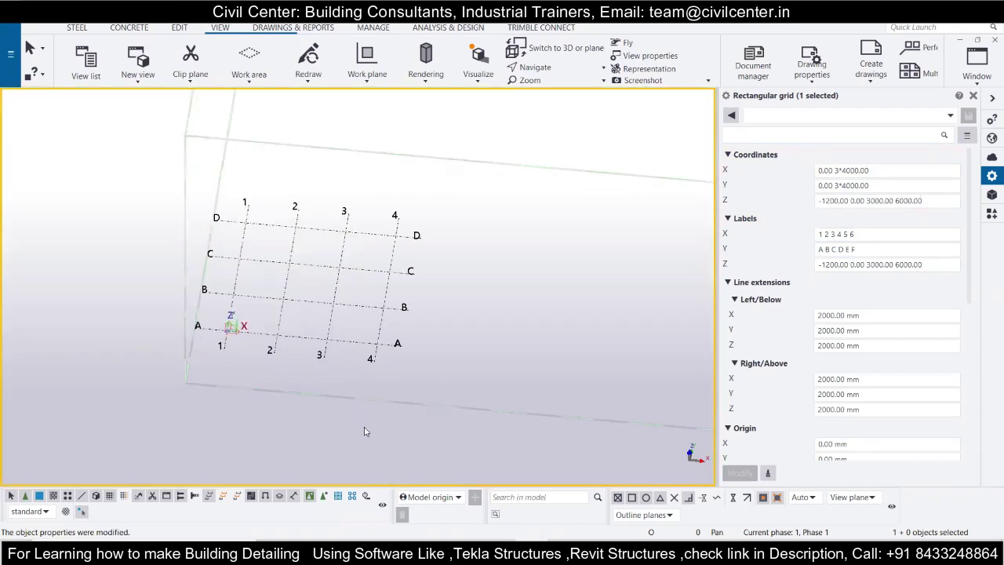
middle_drag(353, 403, 336, 394)
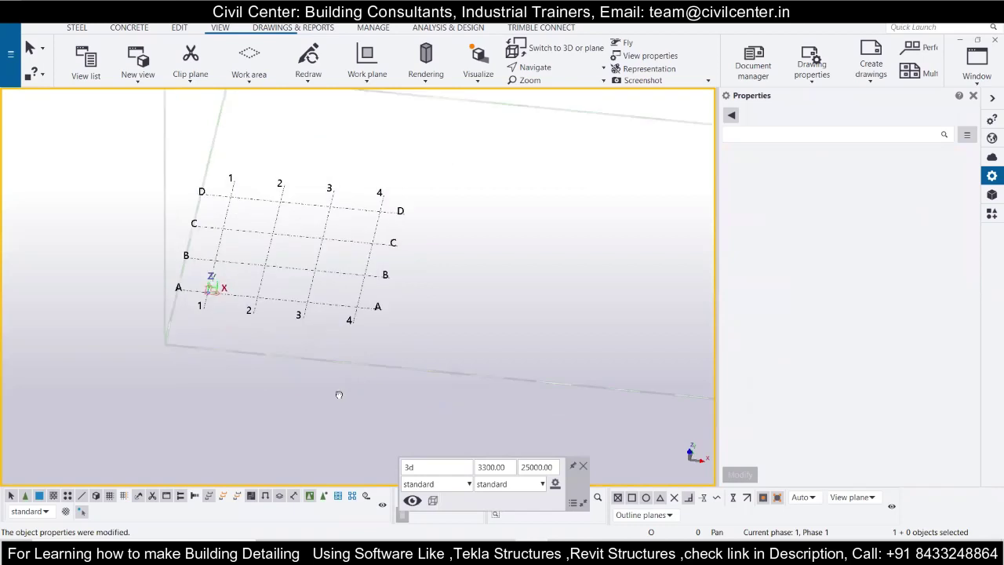
click(325, 308)
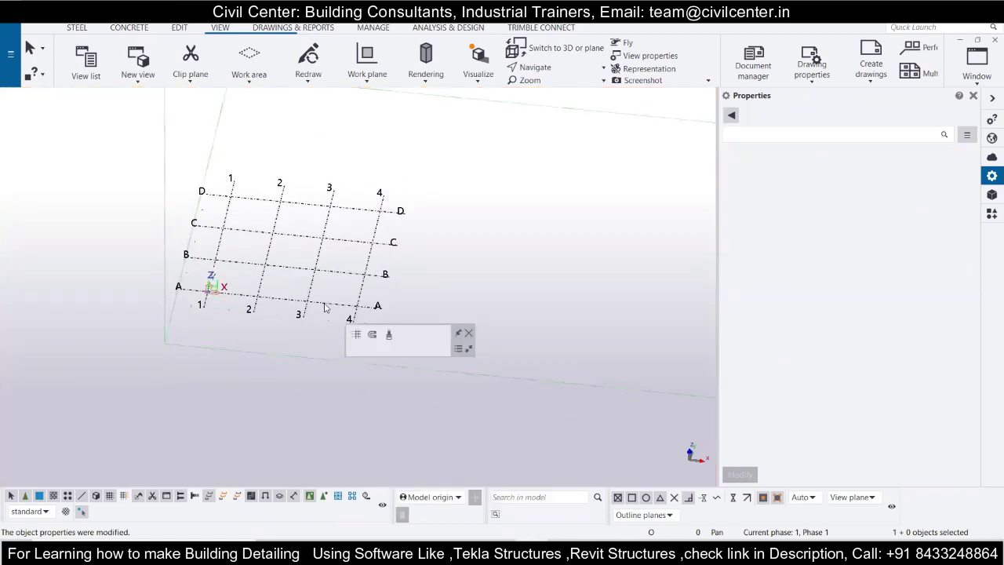
right_click(326, 308)
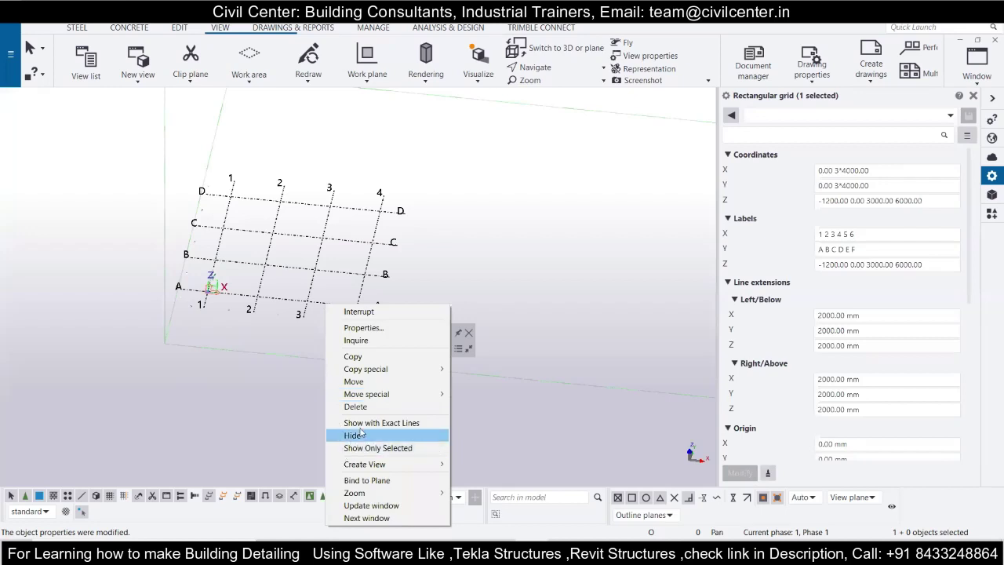
mouse_move(395, 389)
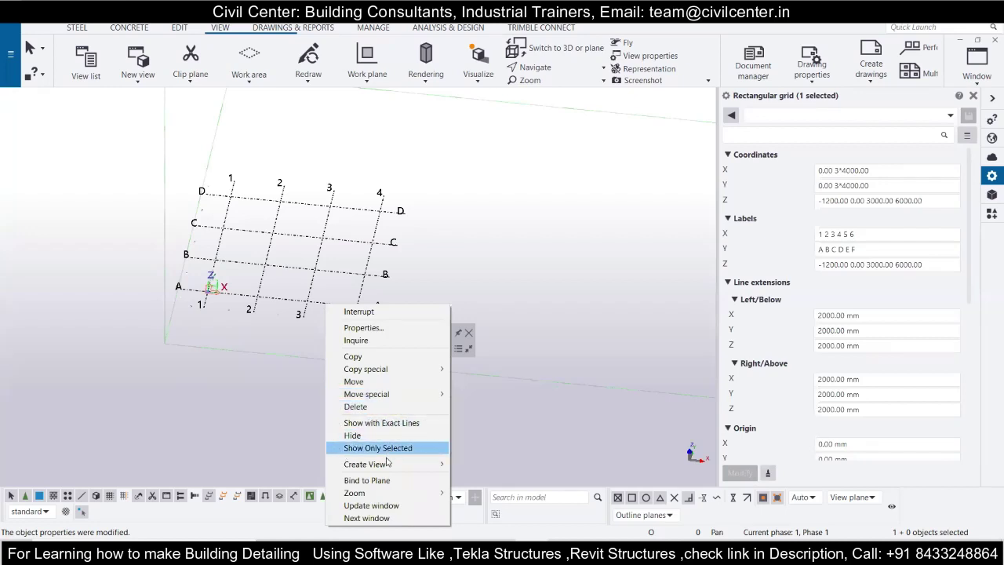
mouse_move(433, 466)
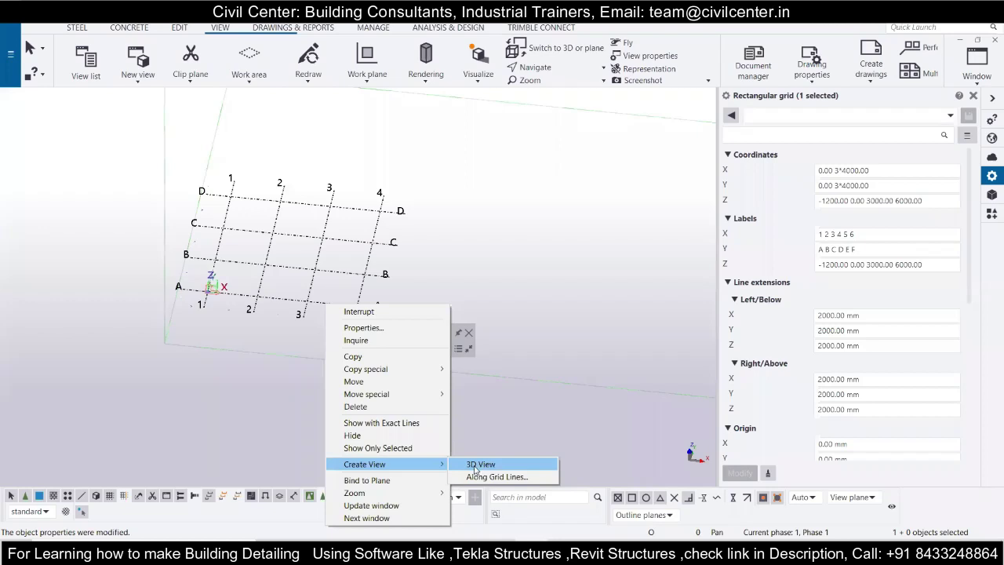
click(475, 469)
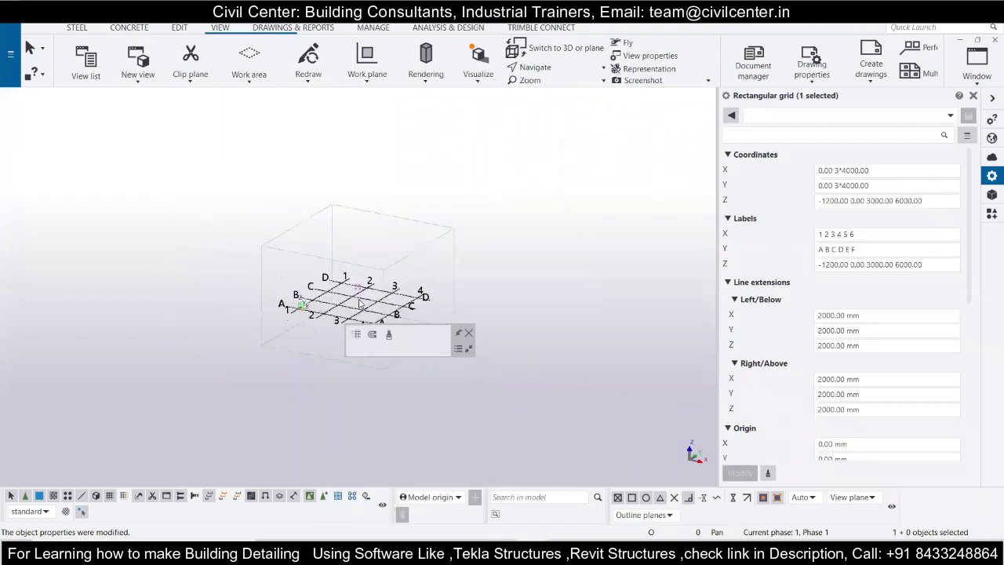
scroll(358, 304, up, 5)
scroll(356, 304, down, 3)
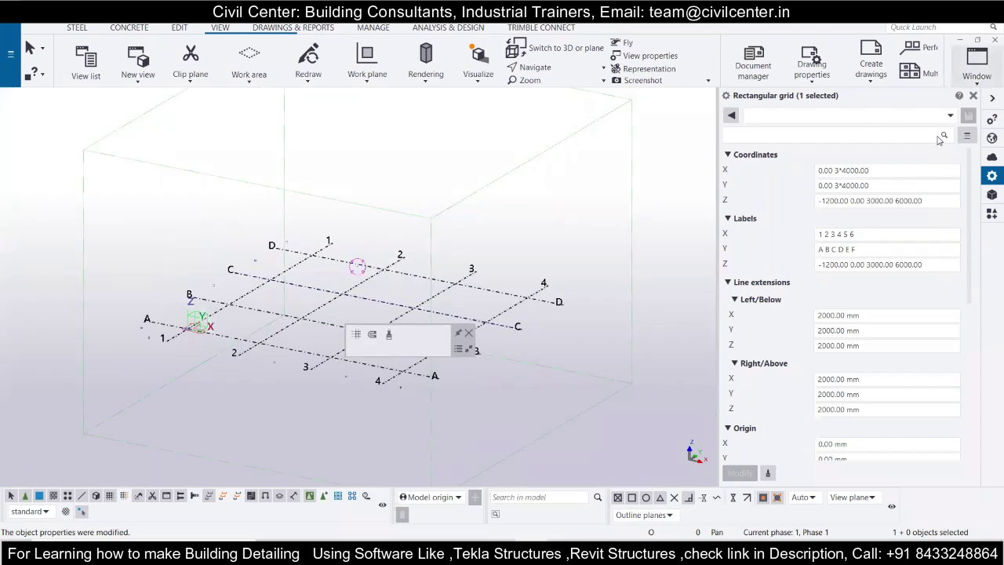
Close all open views and make only the saved 3d view visible.
click(977, 63)
click(925, 146)
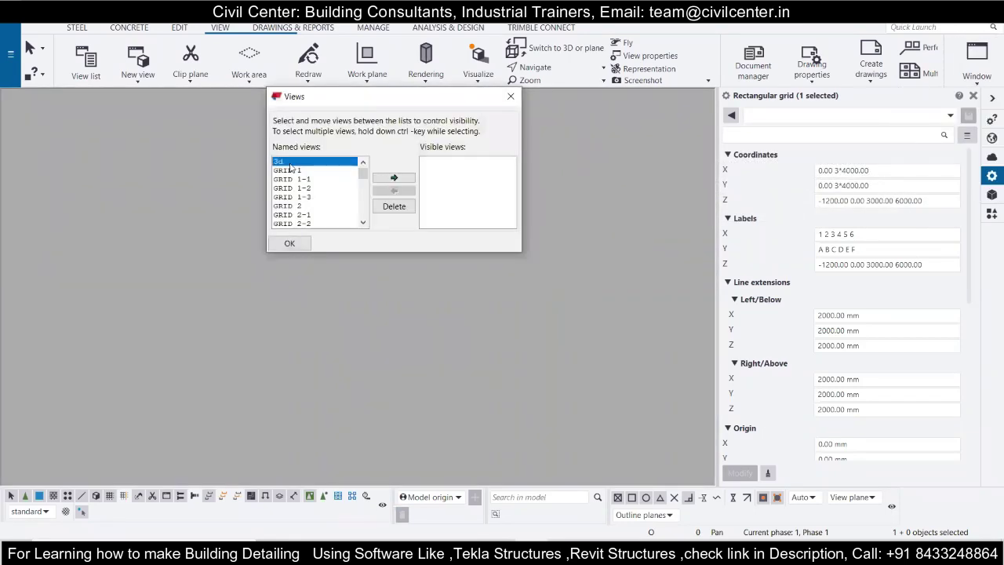
double_click(289, 161)
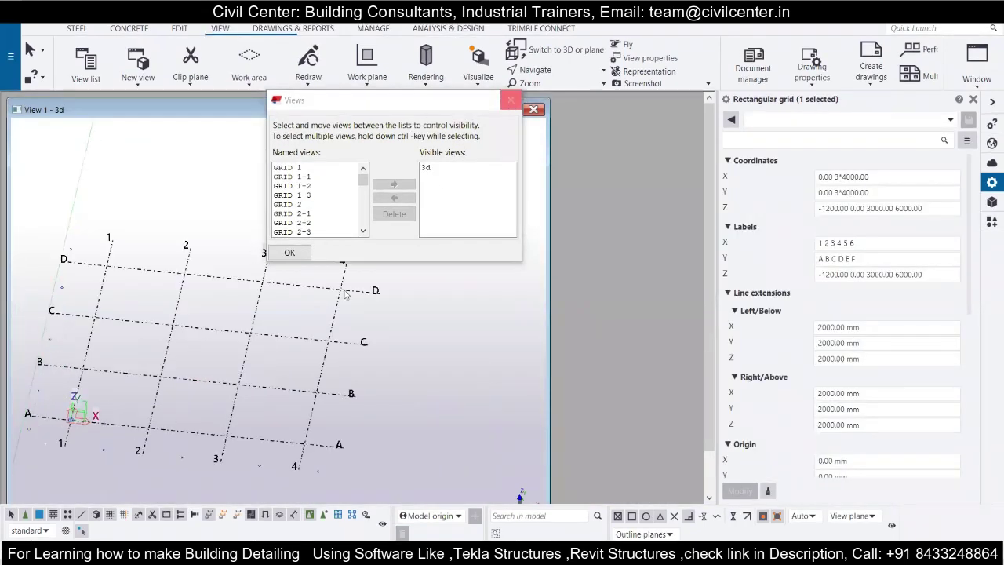
key(Return)
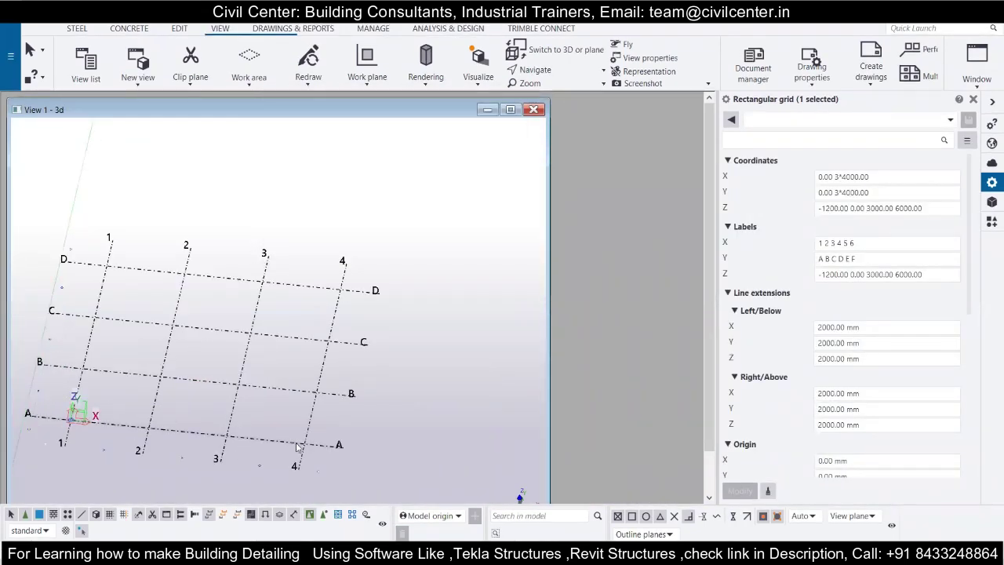
Create views along all of the rectangular grid's lines, with prefix PLAN for XY and GRID for ZY and XZ, and check the named views.
click(296, 444)
right_click(296, 446)
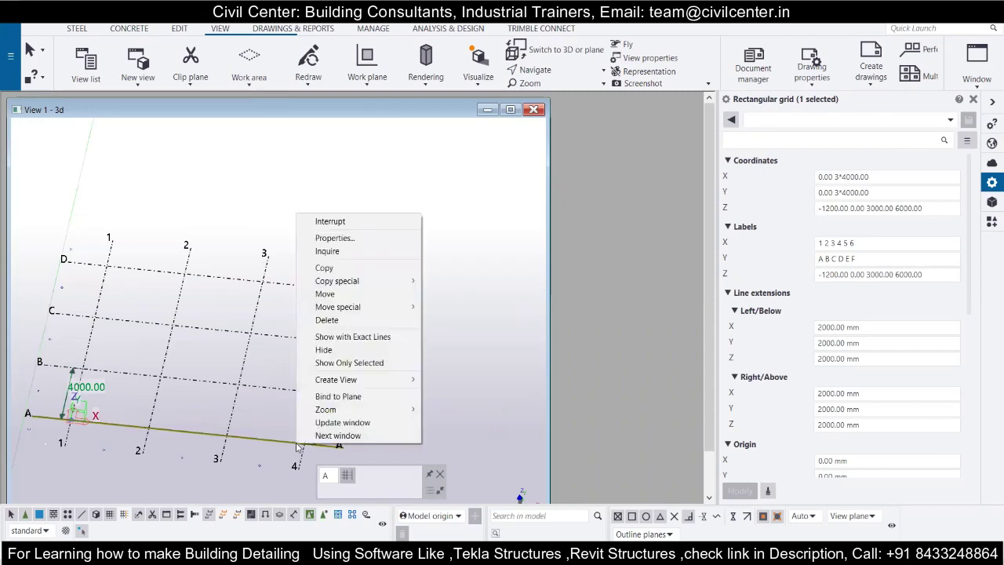
mouse_move(385, 383)
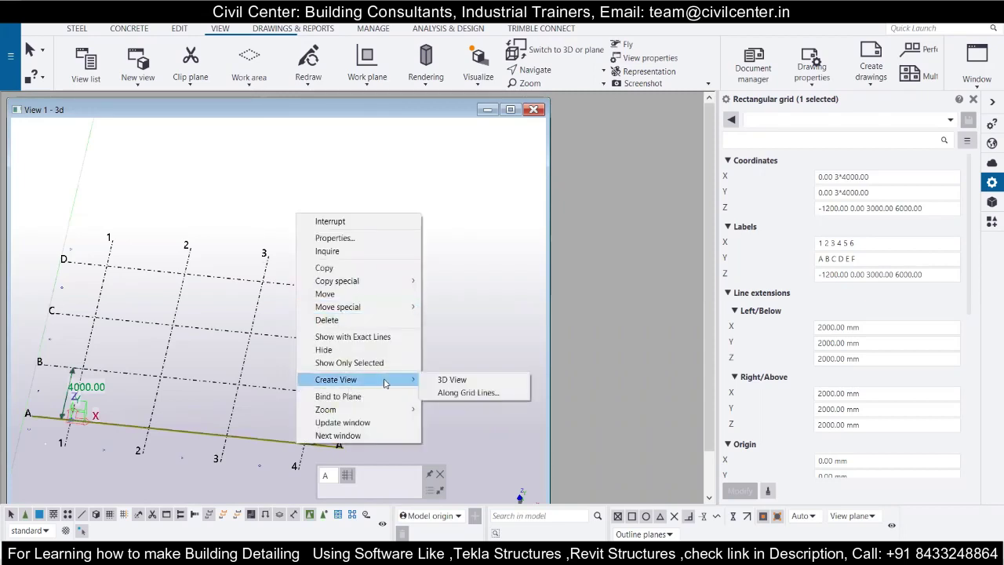
click(466, 394)
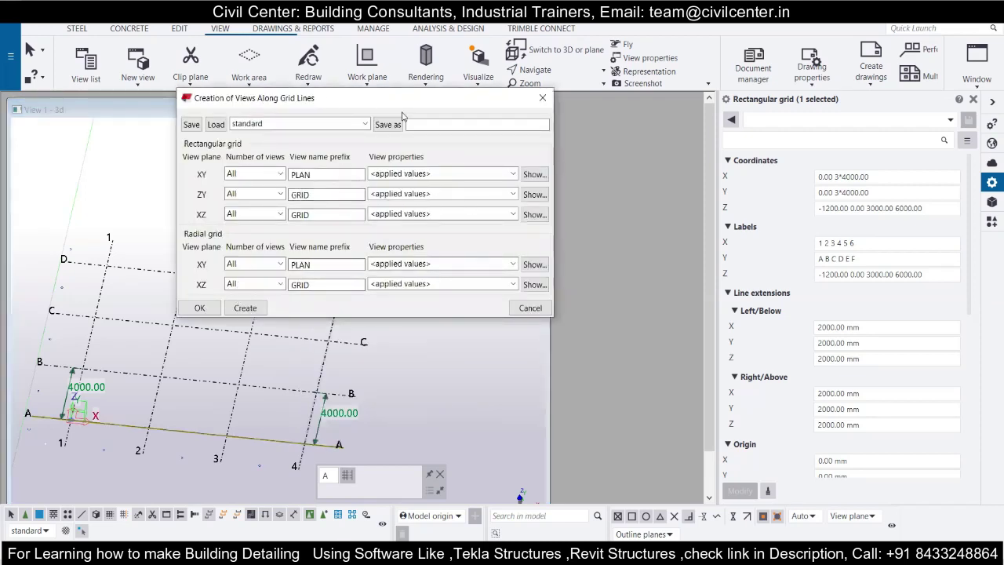
click(246, 308)
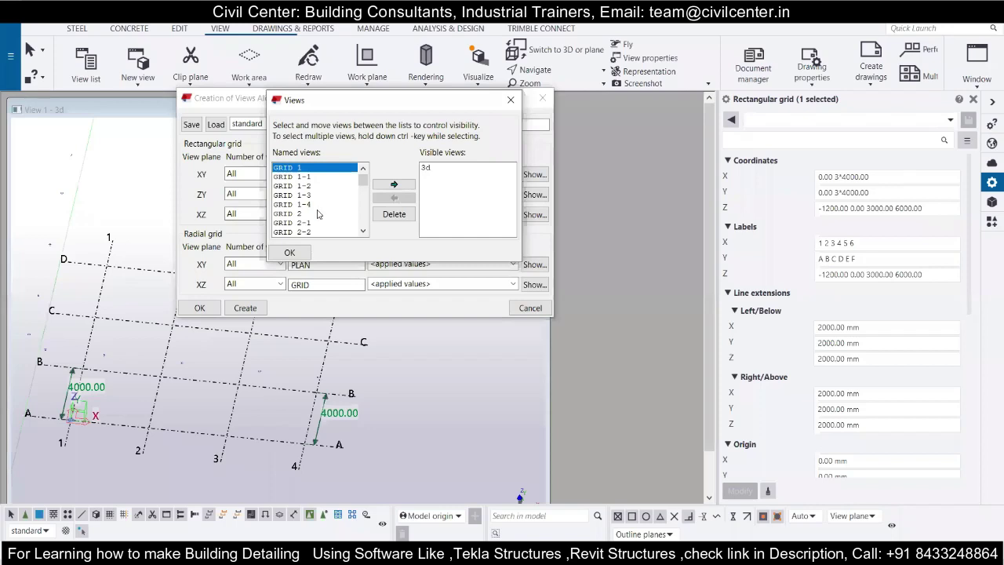
scroll(317, 214, down, 3)
scroll(317, 214, down, 5)
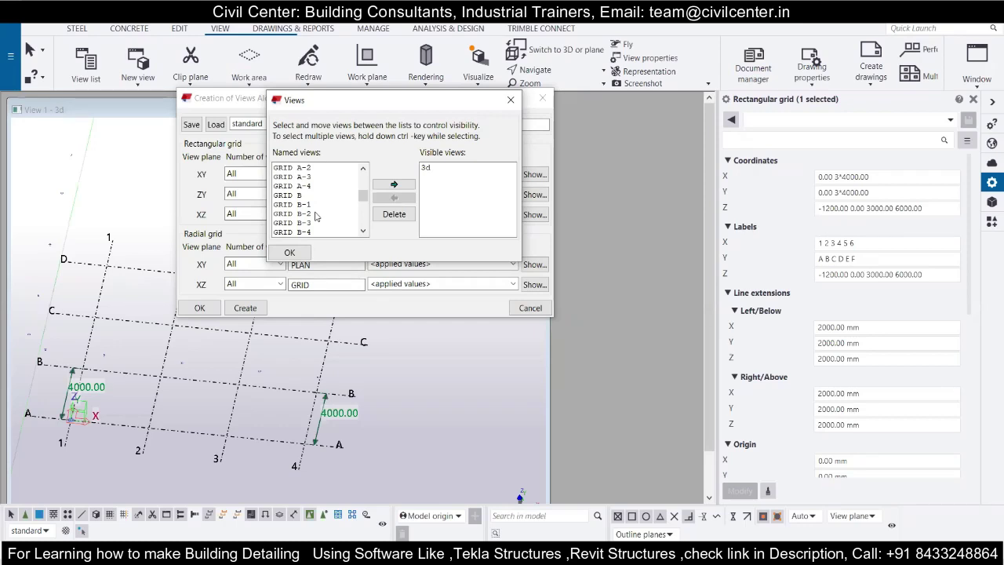
scroll(312, 205, down, 1)
scroll(310, 210, down, 3)
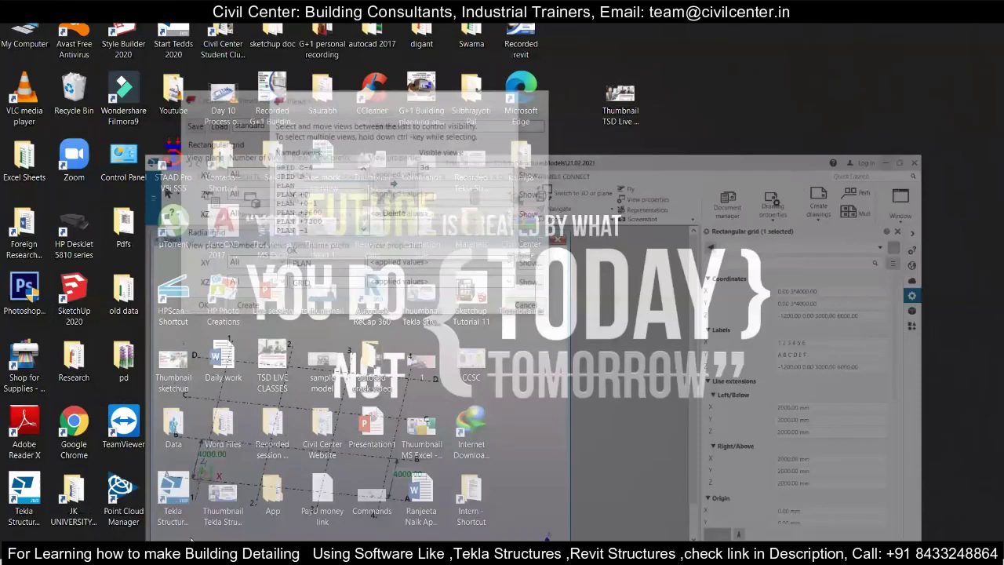
click(188, 514)
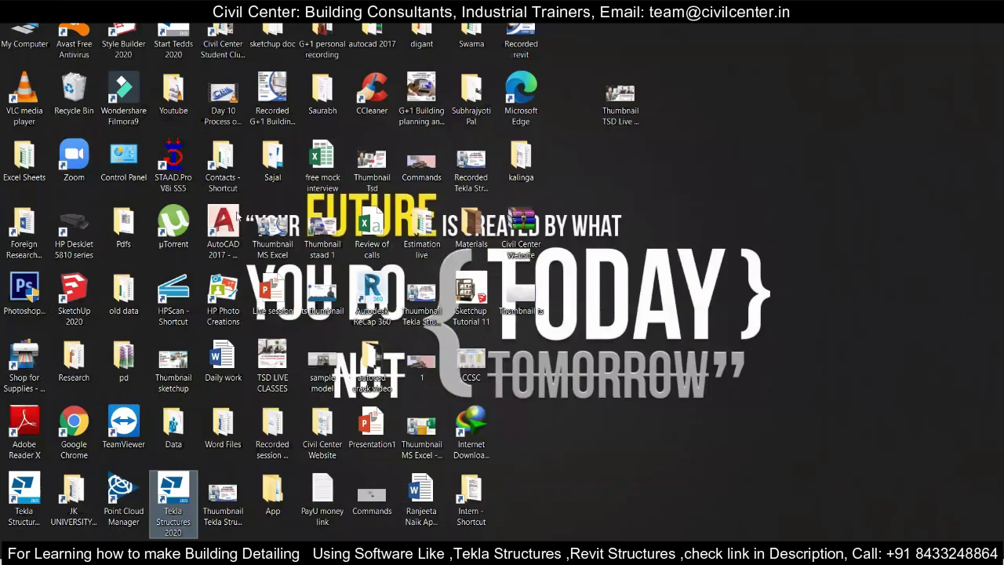
key(shift+F10)
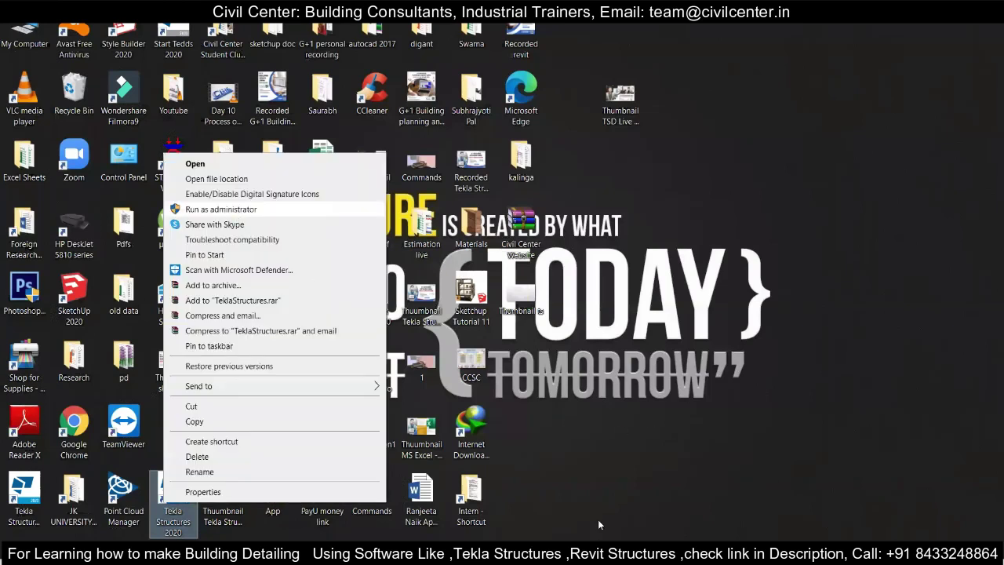
key(Escape)
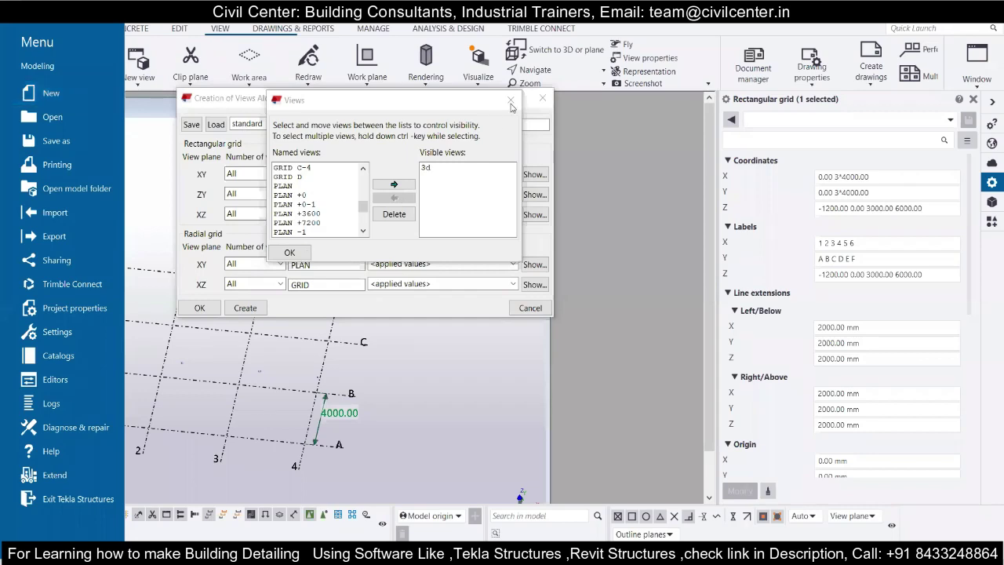
click(312, 103)
Find the PLAN +0 view among the named views and make it visible.
scroll(310, 215, down, 2)
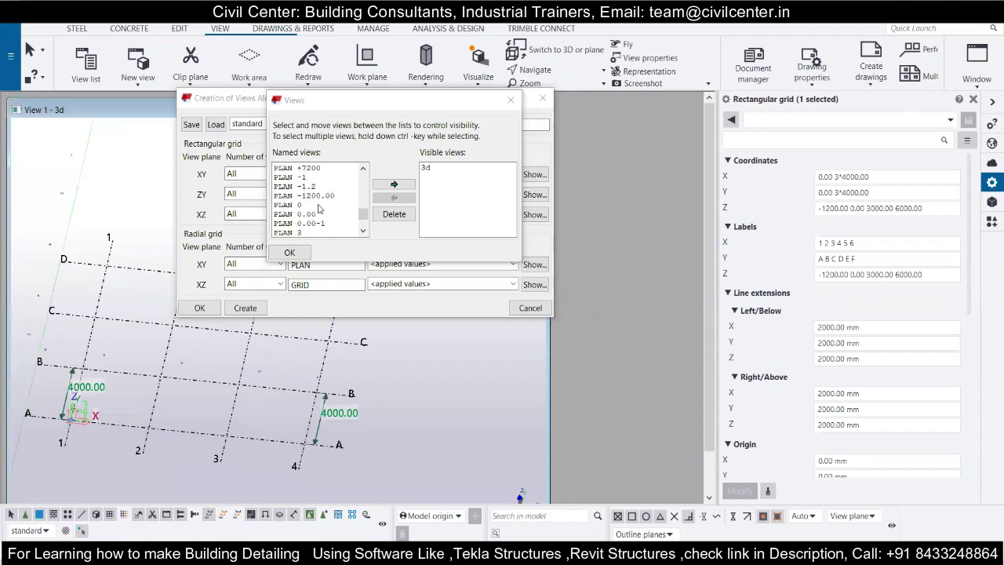
scroll(319, 208, down, 1)
scroll(308, 198, down, 1)
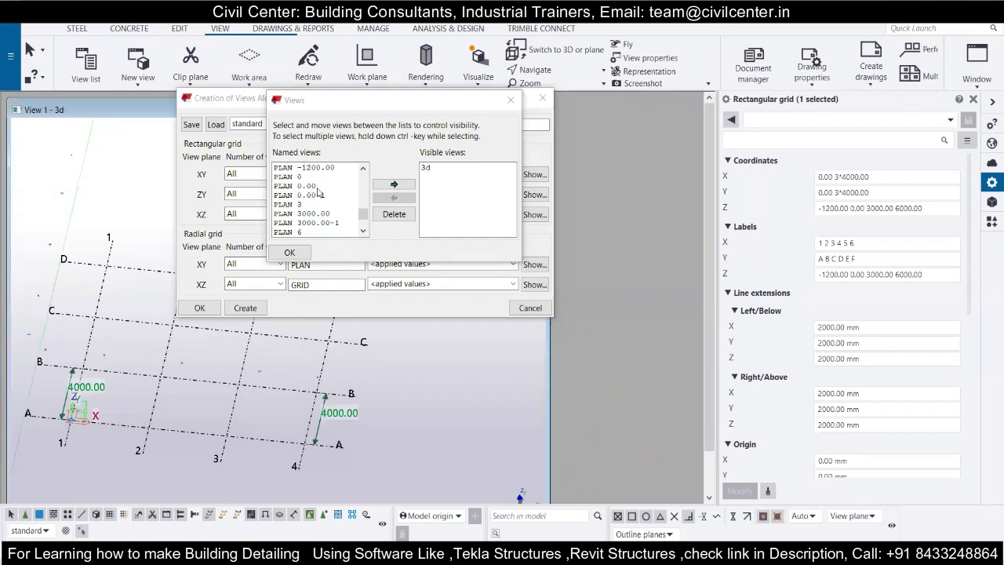
scroll(311, 220, up, 2)
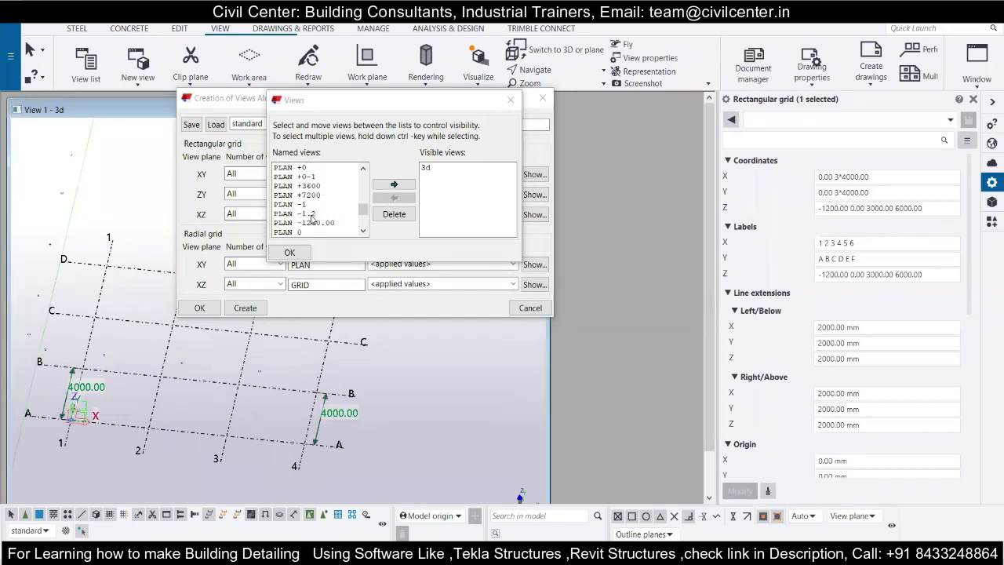
scroll(301, 220, up, 1)
click(287, 196)
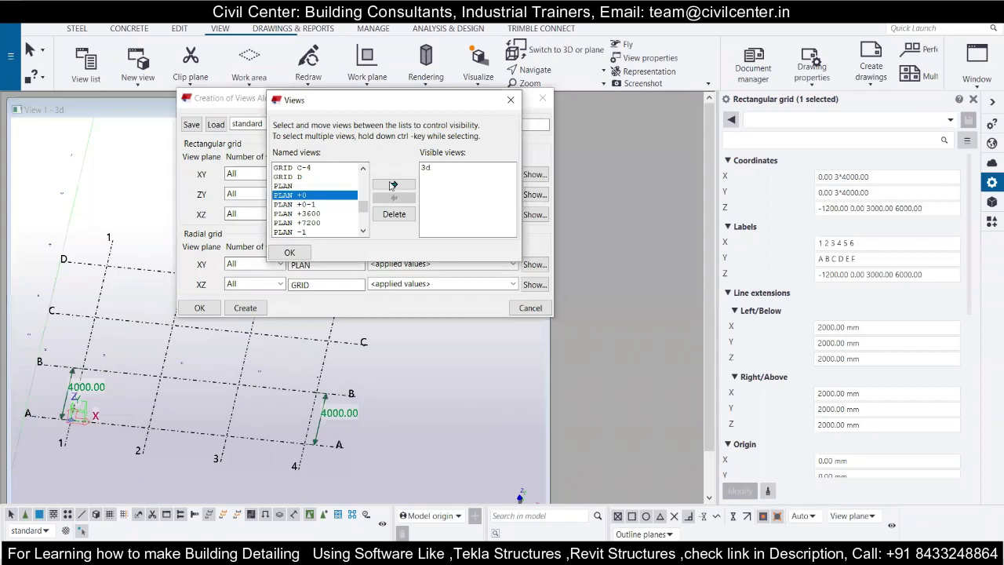
double_click(308, 198)
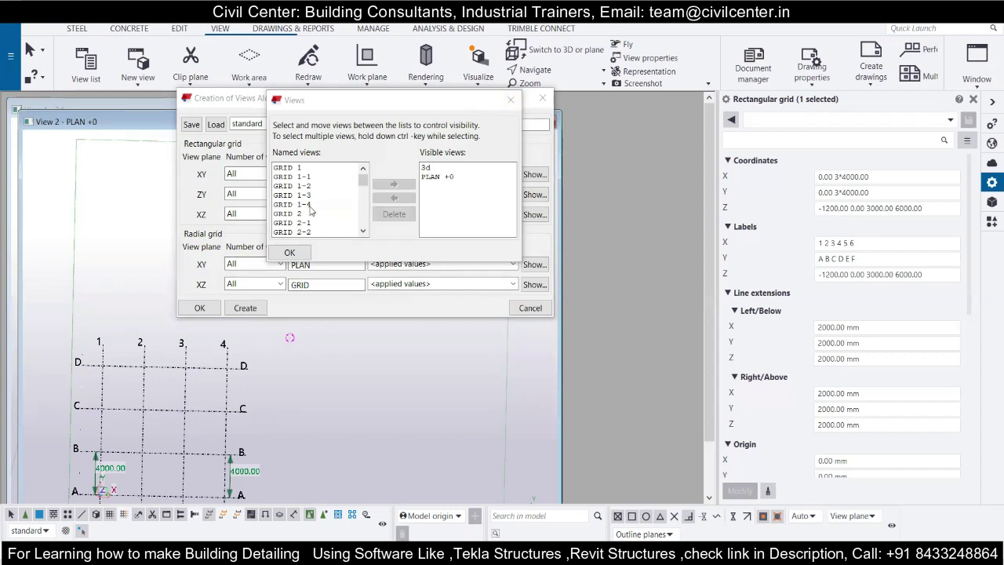
Make the GRID 1-1 elevation view visible from the named views.
scroll(328, 206, down, 4)
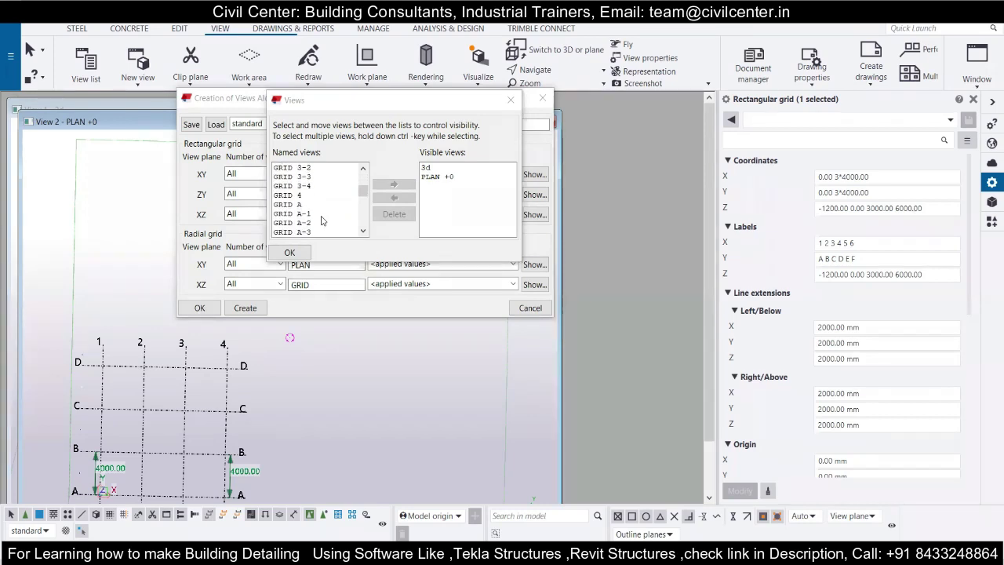
scroll(320, 206, up, 5)
click(292, 177)
click(394, 184)
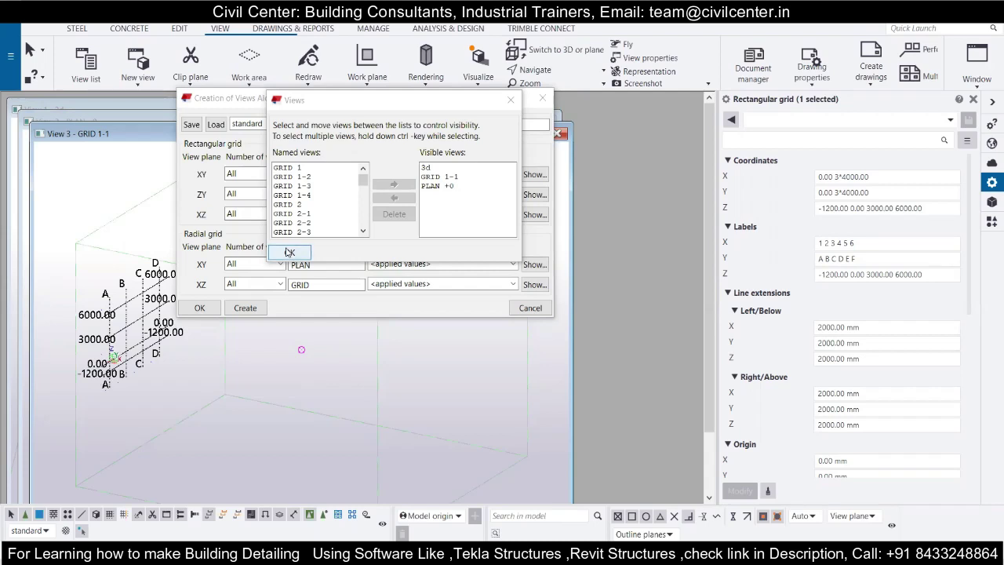
Make the GRID A-1 elevation view visible and close the view list and view creation dialogs.
scroll(311, 196, down, 1)
scroll(311, 196, down, 4)
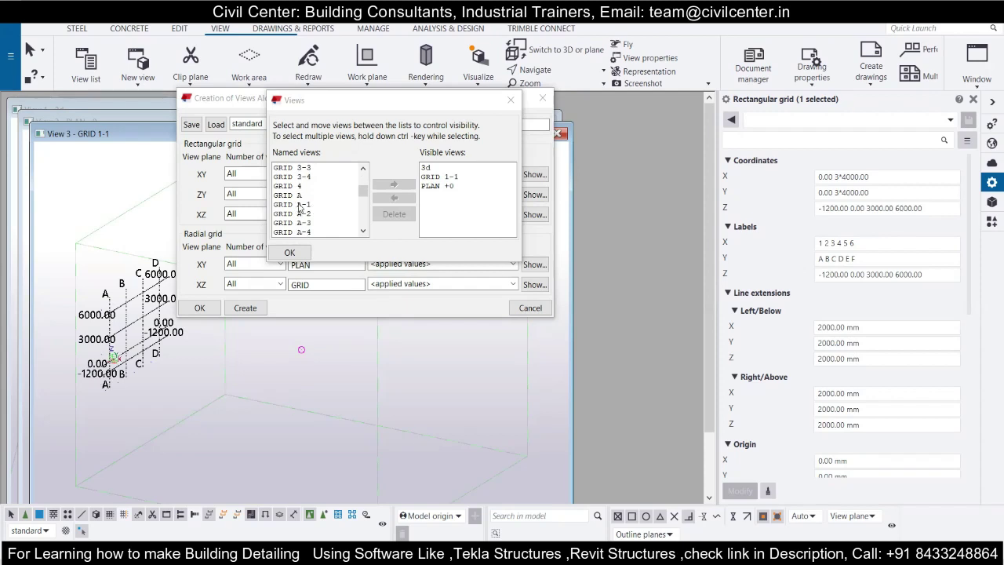
click(300, 204)
double_click(301, 205)
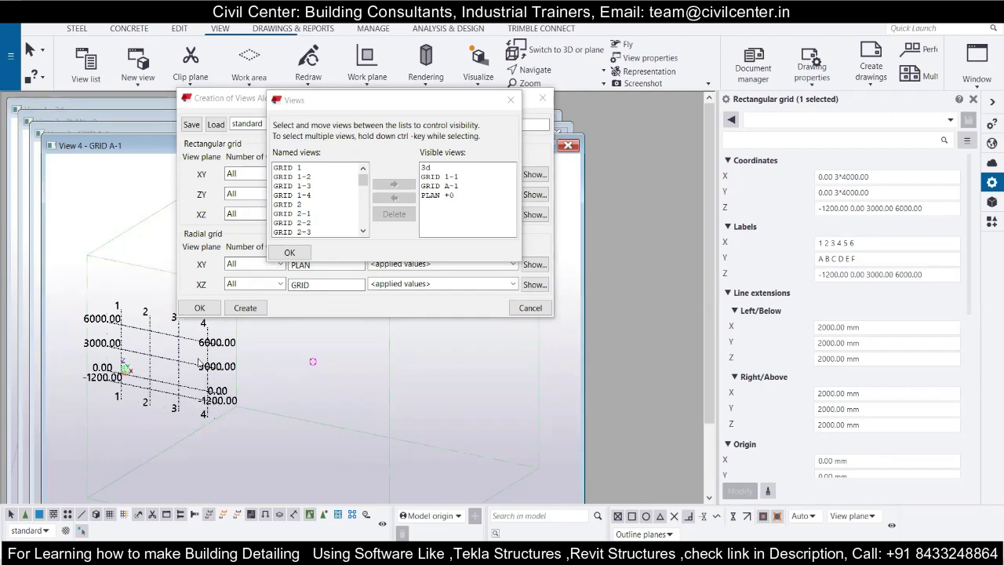
click(510, 100)
click(542, 98)
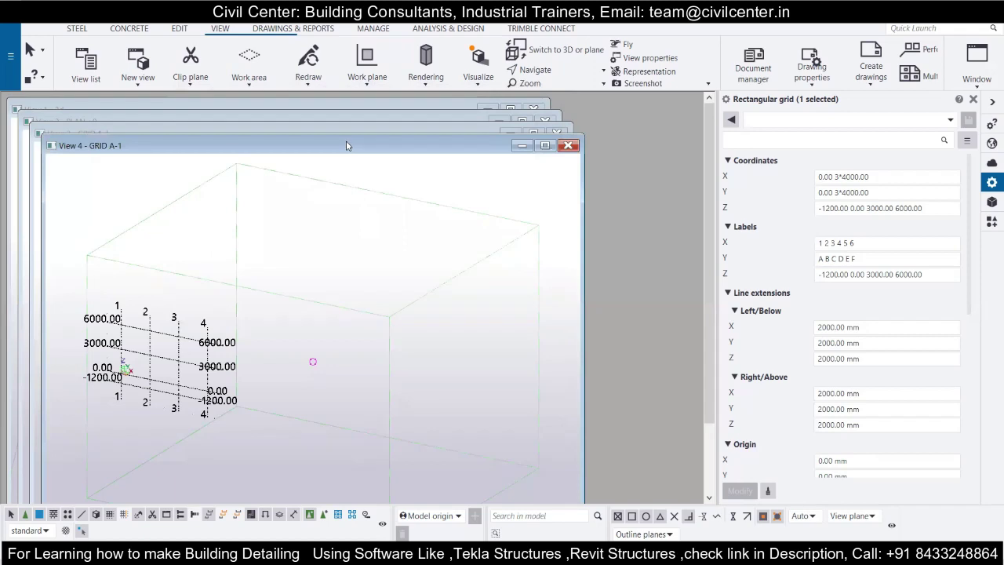
Move the overlapping view windows apart and close the GRID 1-1 view.
drag(345, 140, 456, 165)
drag(292, 136, 313, 160)
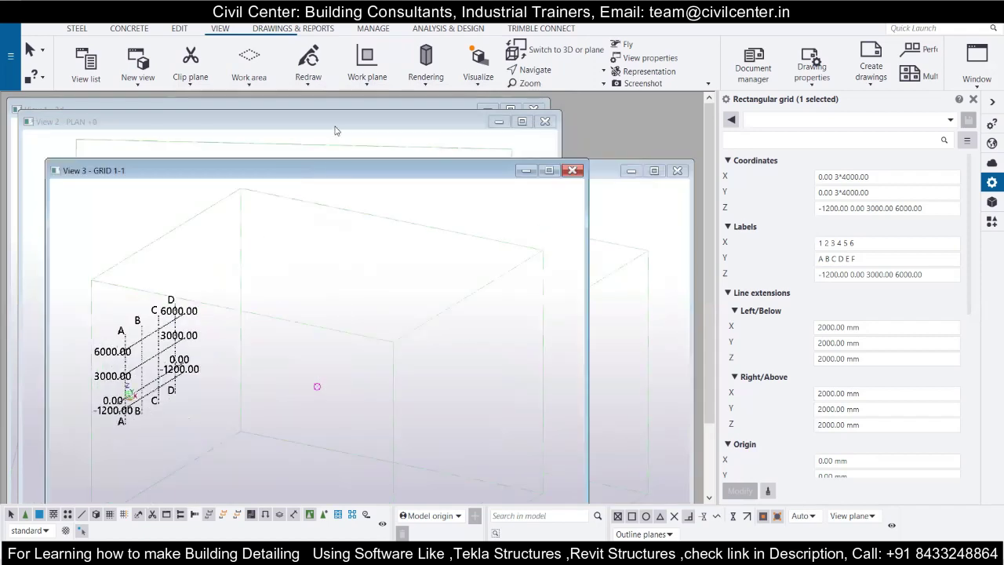
drag(337, 125, 332, 149)
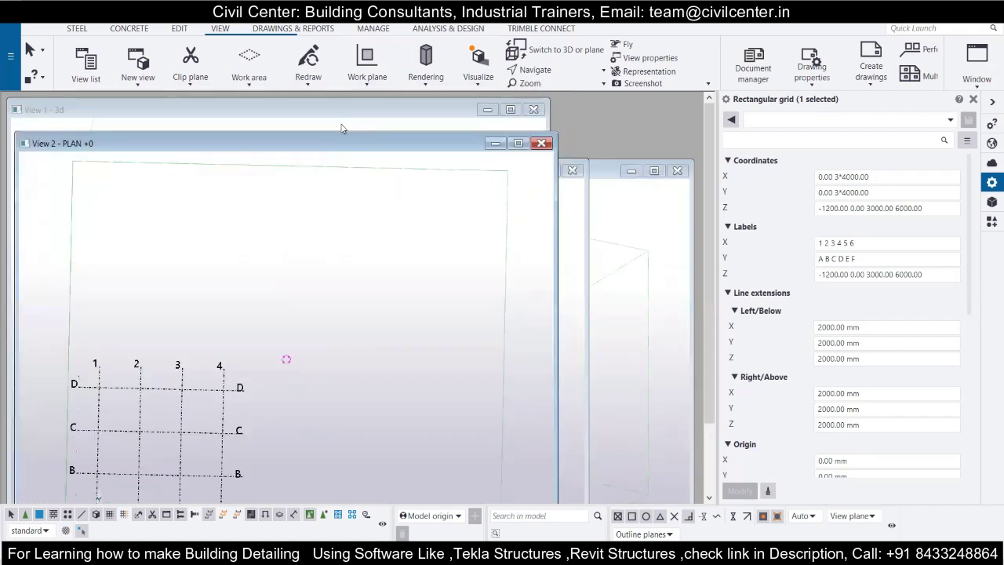
click(665, 254)
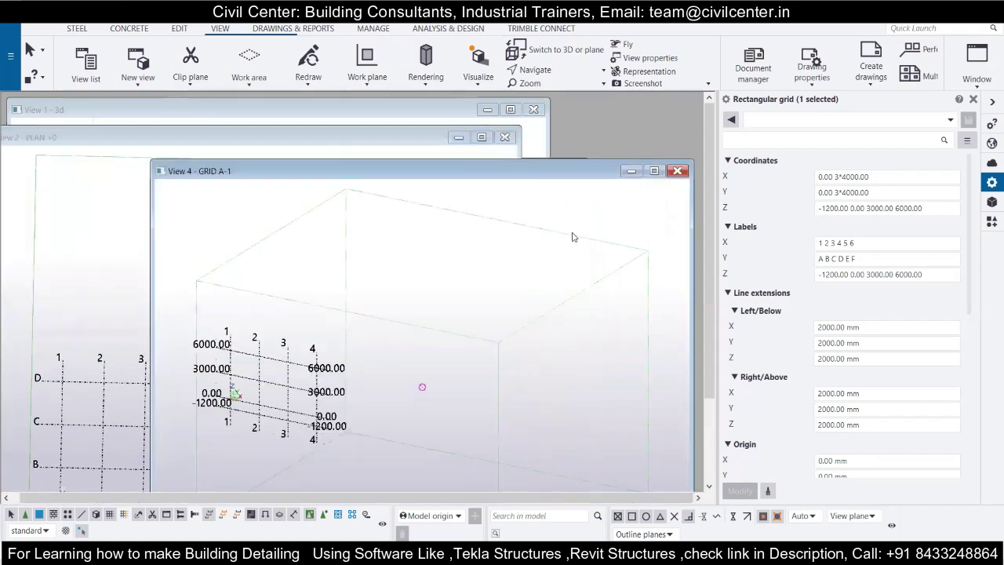
click(572, 237)
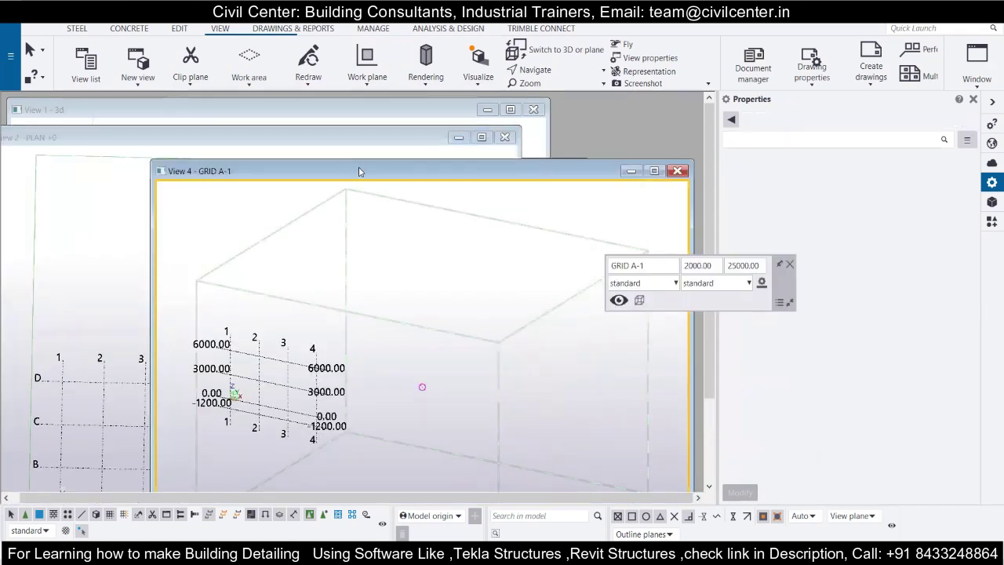
drag(360, 172, 302, 222)
click(559, 200)
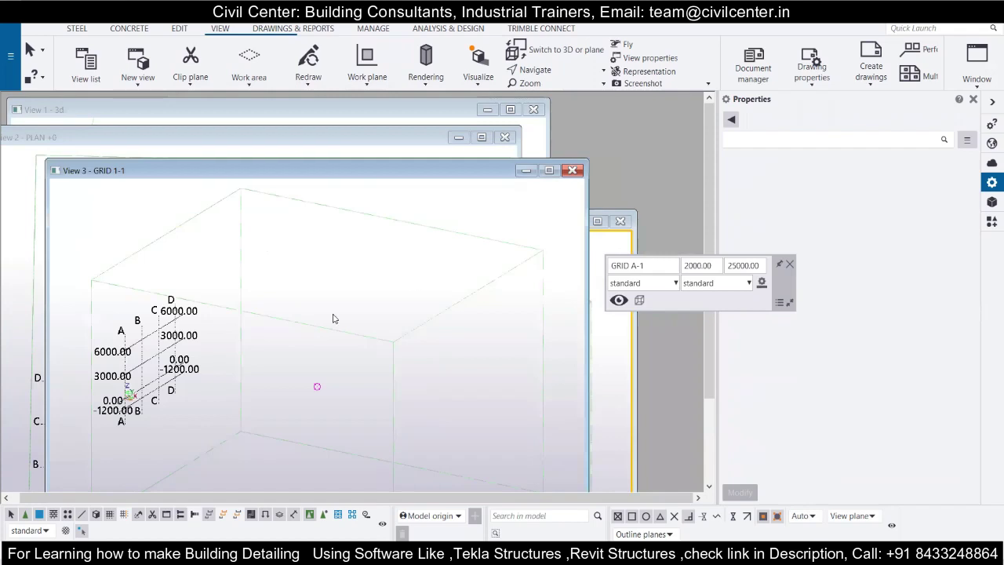
click(572, 171)
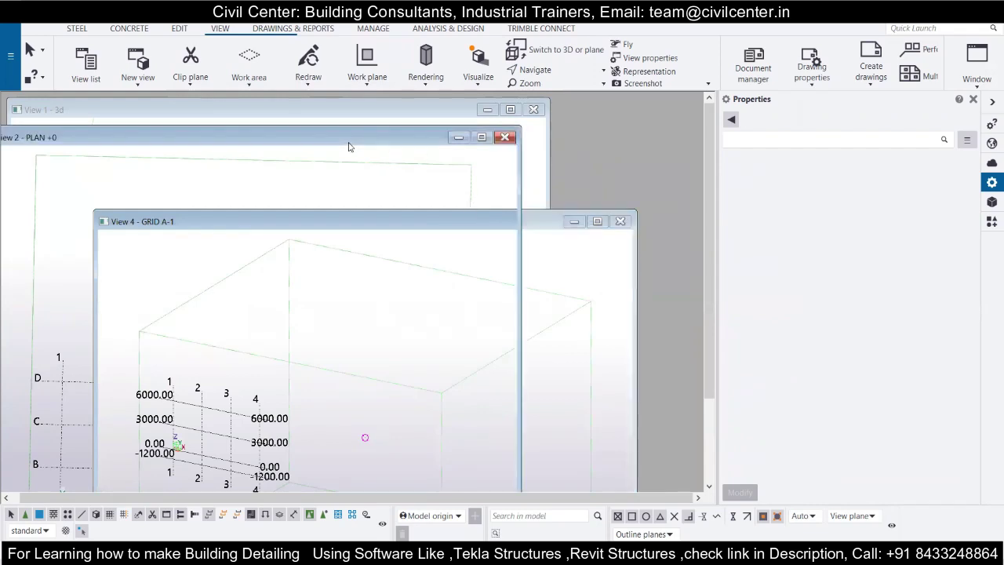
Tile the 3d, PLAN +0 and GRID A-1 views vertically and enlarge the grid in the plan and elevation views.
drag(348, 138, 361, 182)
click(331, 124)
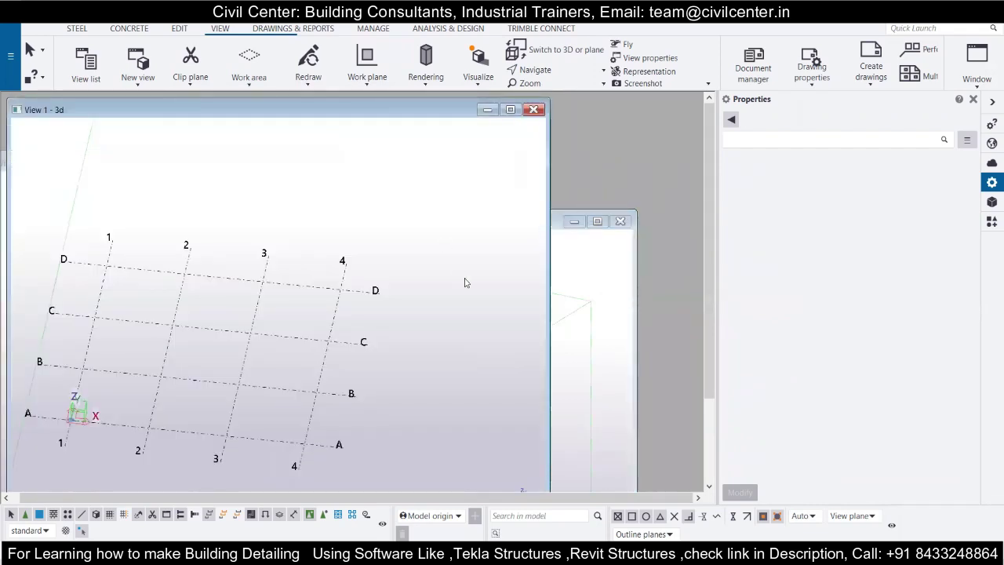
click(972, 83)
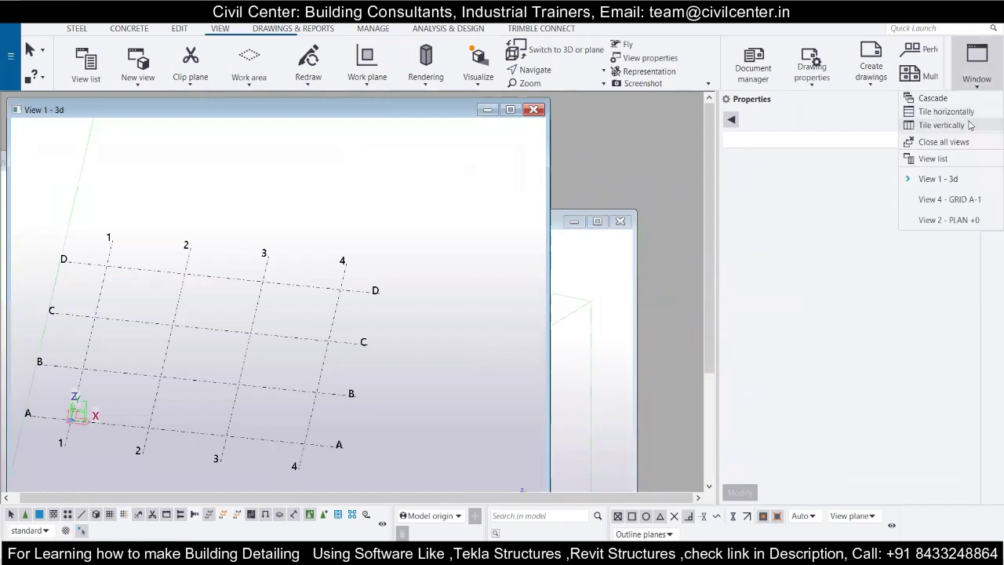
click(942, 125)
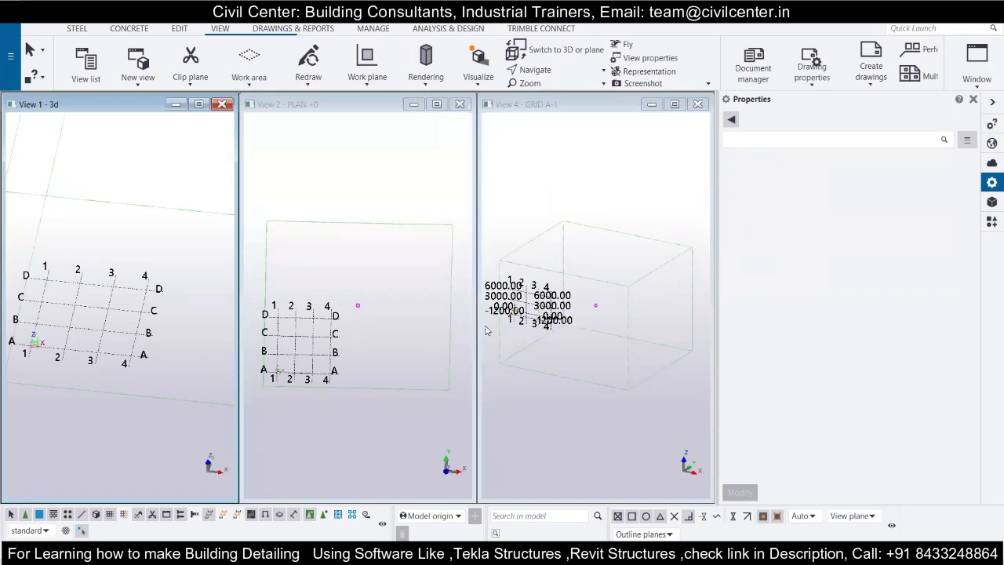
scroll(489, 318, up, 4)
scroll(547, 284, up, 1)
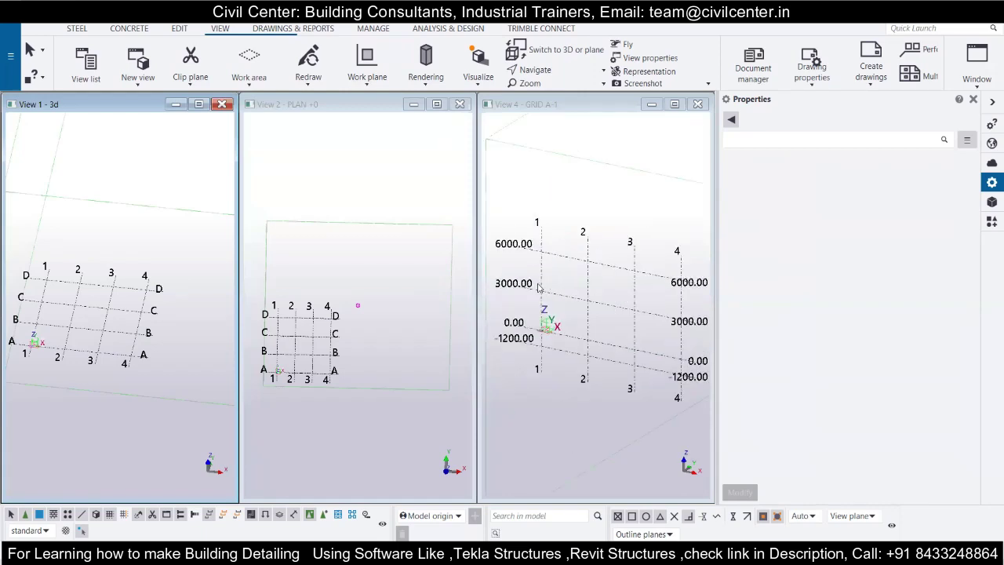
scroll(248, 377, up, 2)
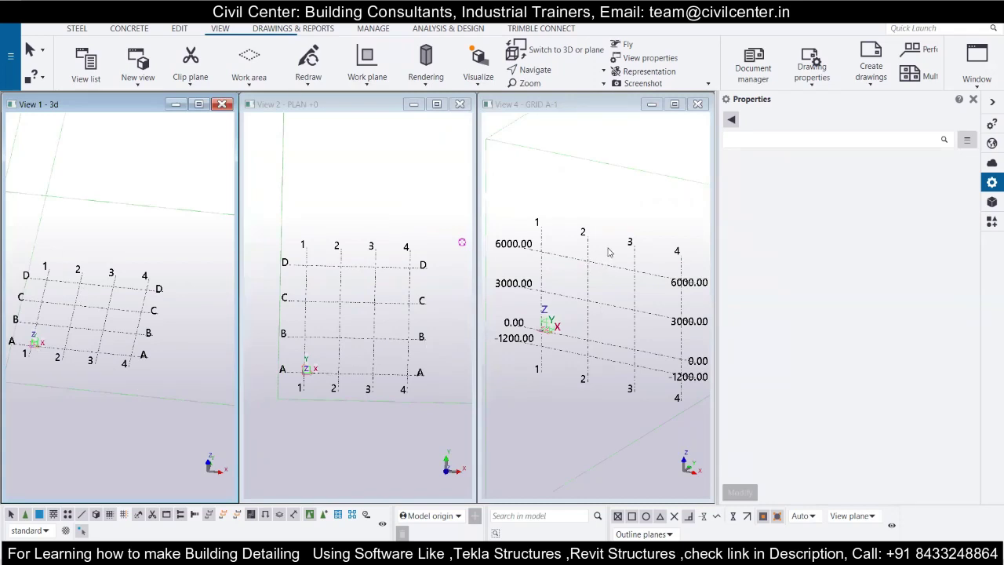
Tile the three open view windows horizontally.
click(977, 69)
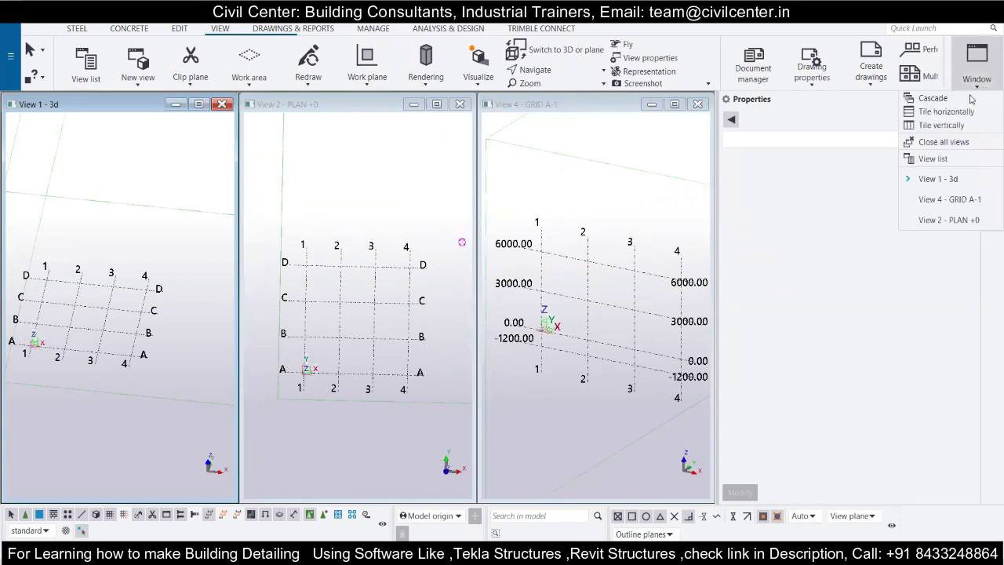
click(945, 111)
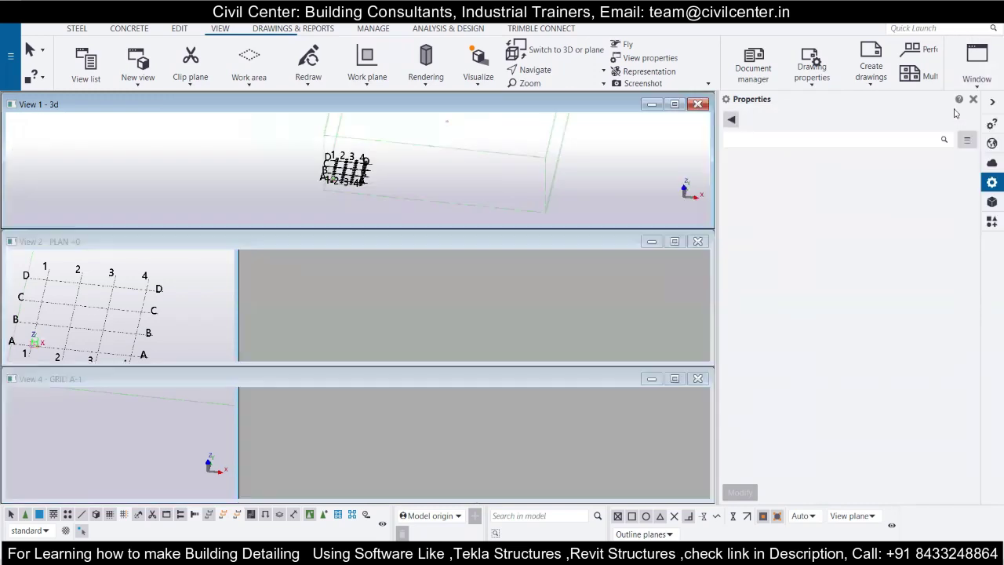
Cascade the three view windows, bringing PLAN +0 and GRID A-1 to the front in turn.
click(966, 78)
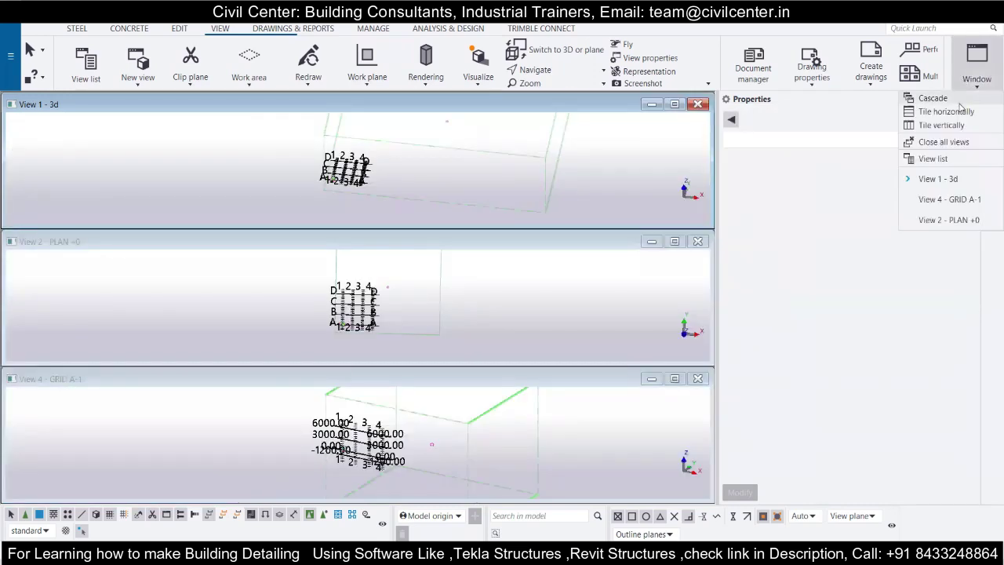
click(949, 99)
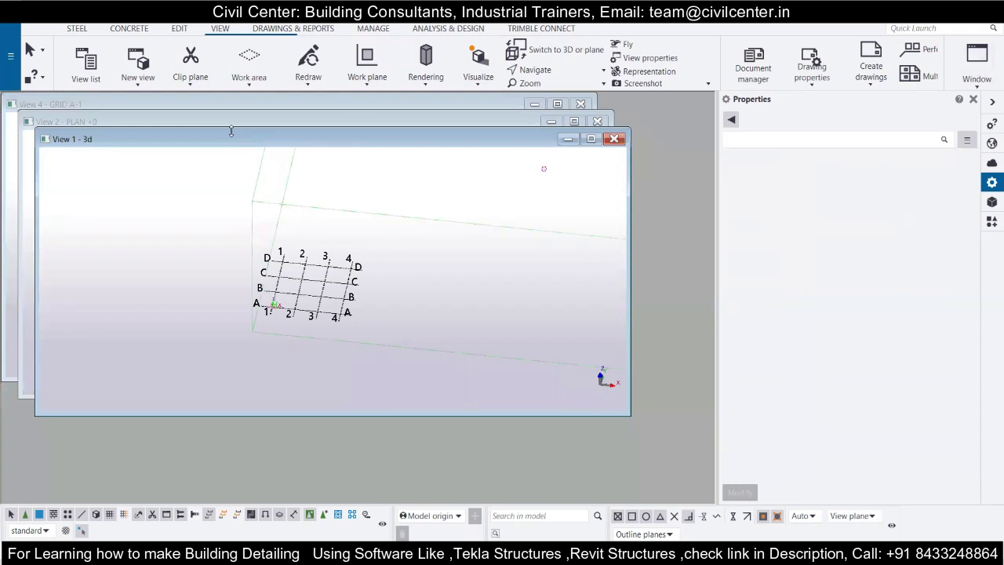
click(199, 119)
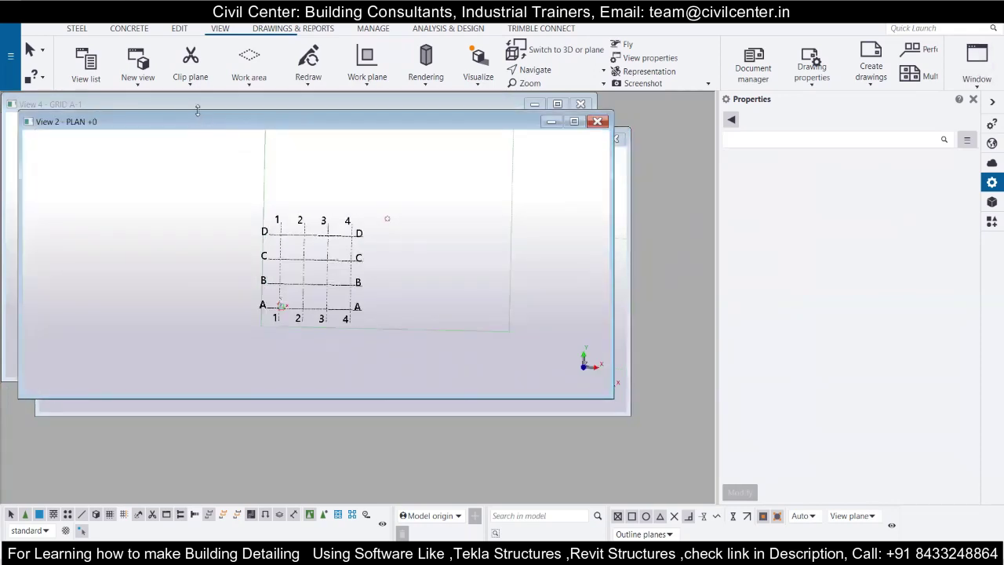
click(193, 106)
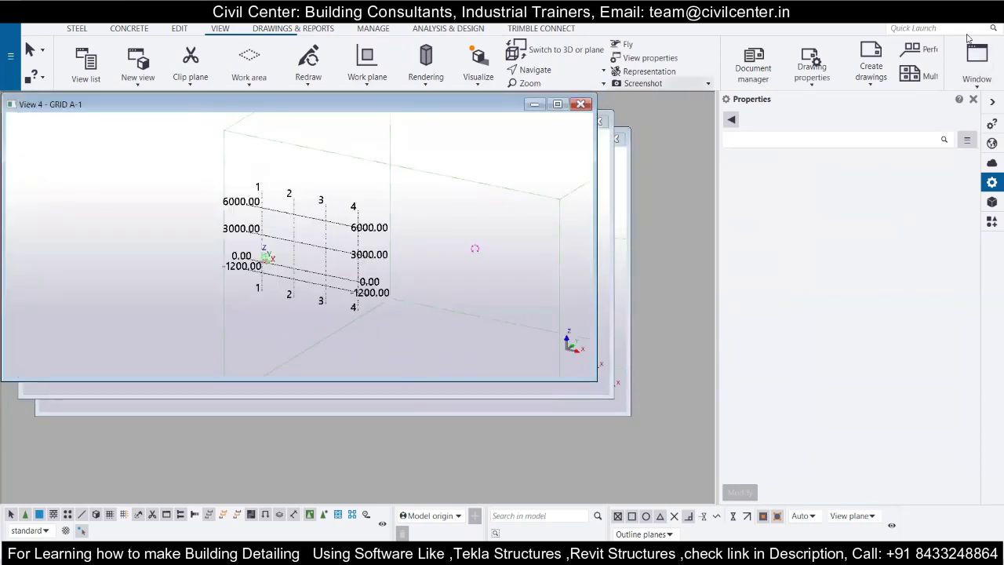
Tile the GRID A-1, PLAN +0 and 3d views vertically and enlarge the grid within each view.
click(979, 78)
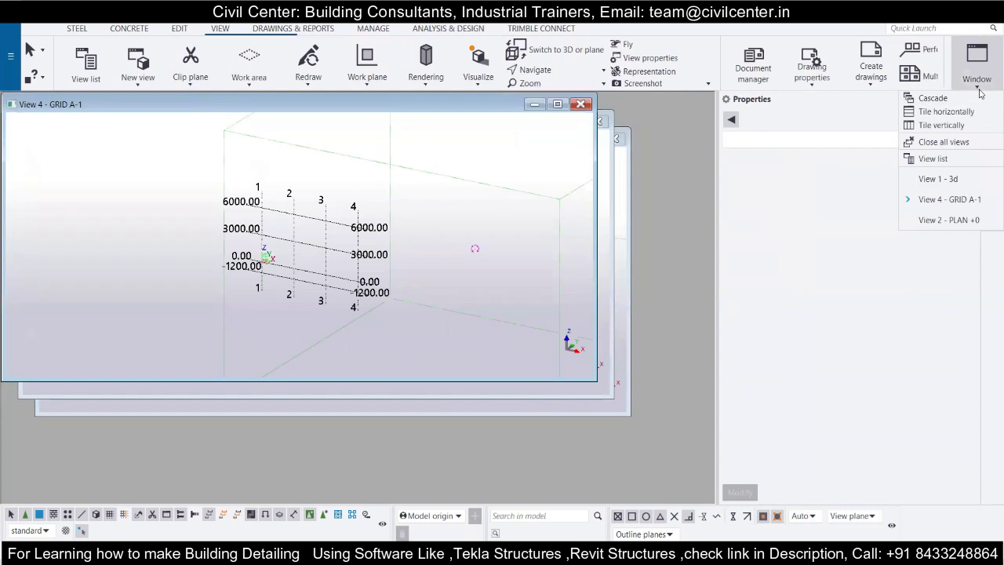
click(940, 125)
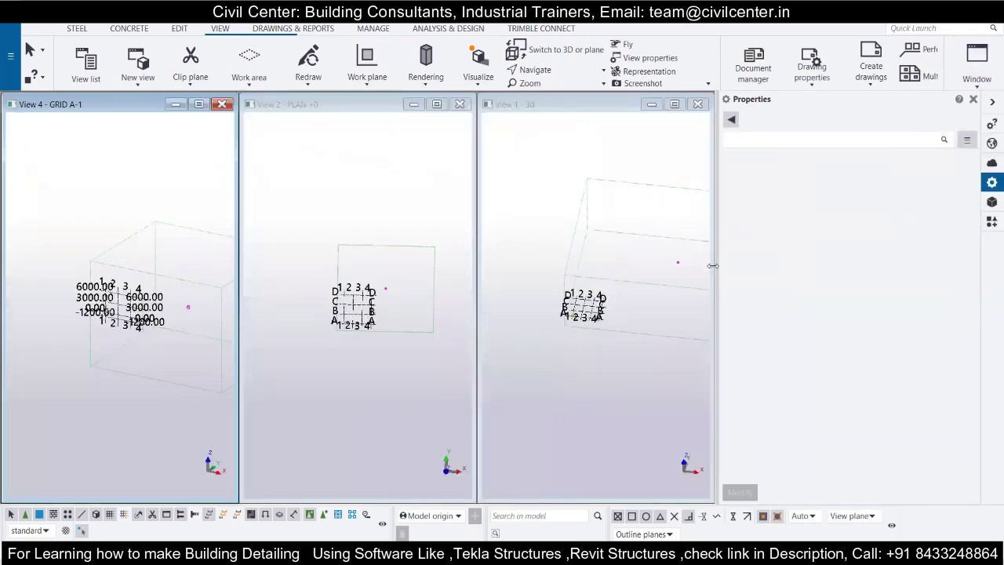
scroll(108, 328, up, 5)
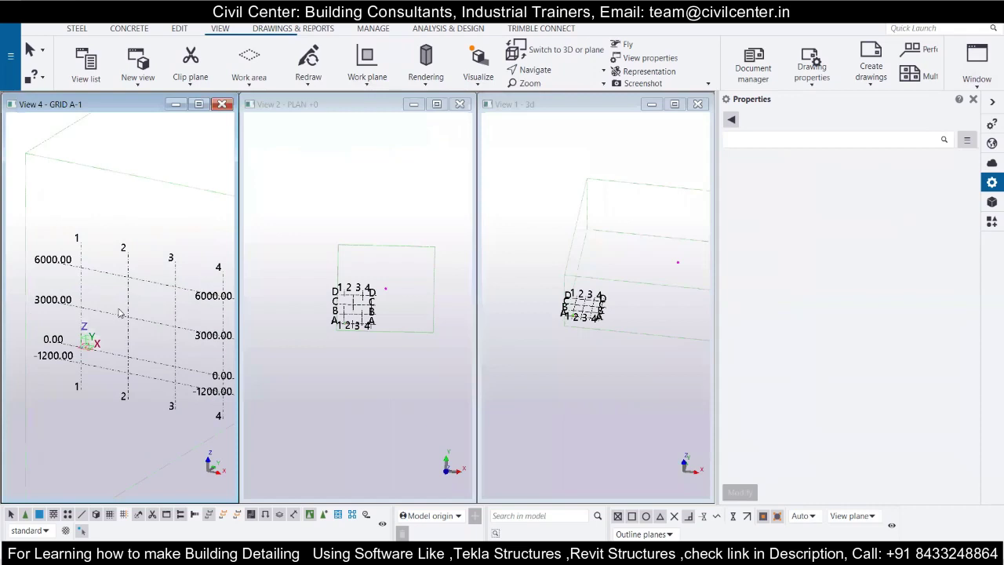
scroll(377, 314, up, 5)
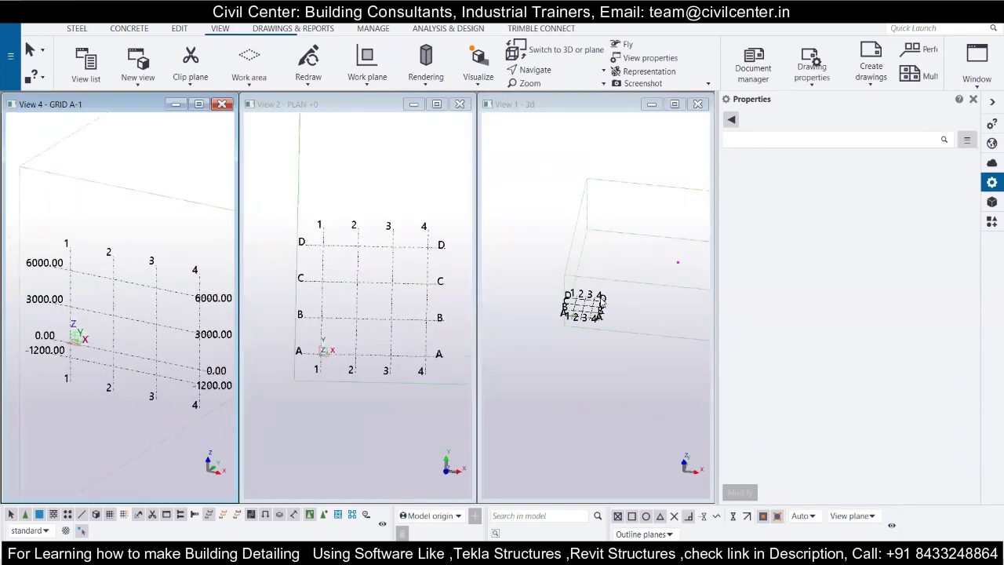
scroll(616, 314, up, 5)
scroll(621, 359, up, 2)
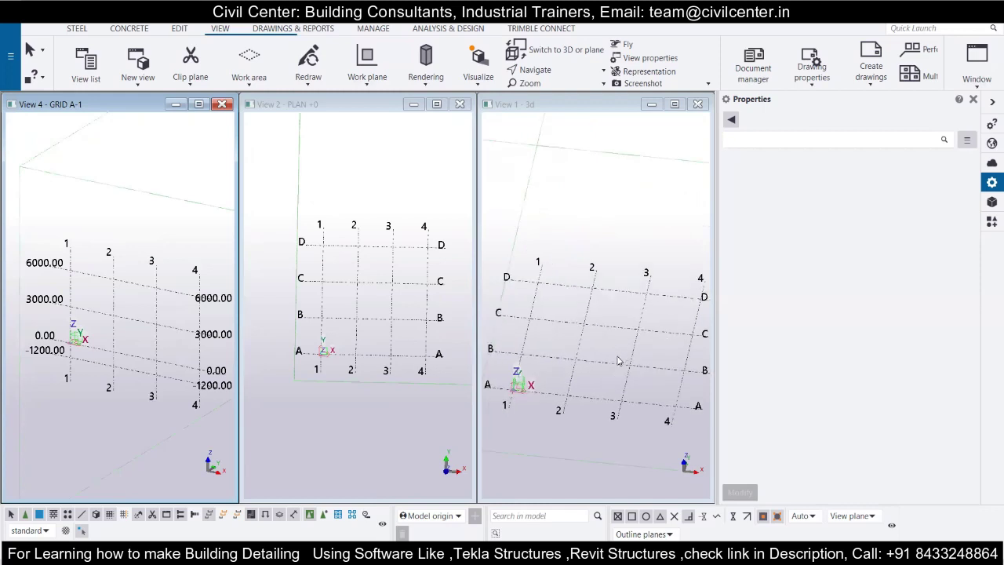
scroll(618, 361, down, 2)
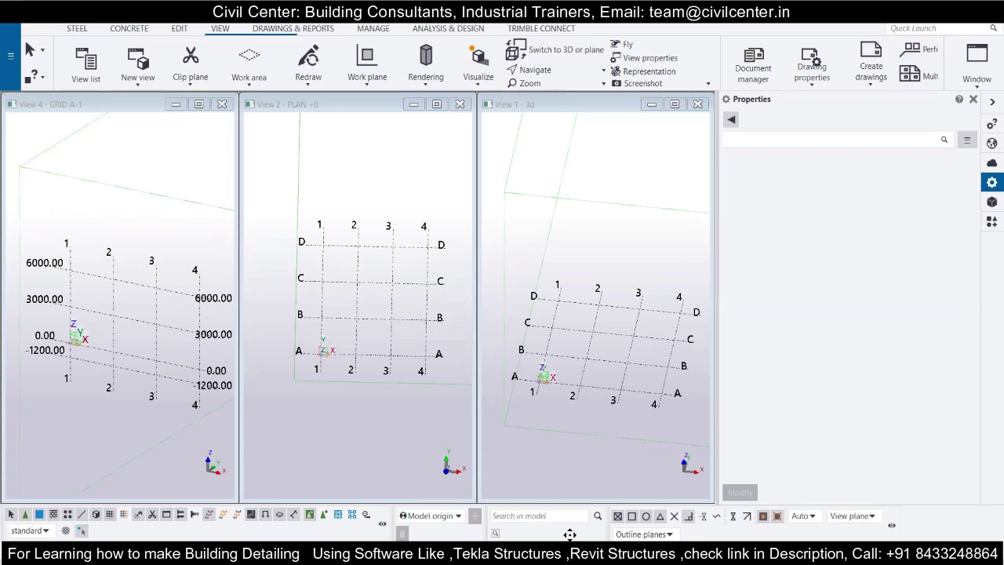
Switch to the PDF viewer, open the structural drawing from the recent documents and look over the whole sheet.
key(alt+Tab)
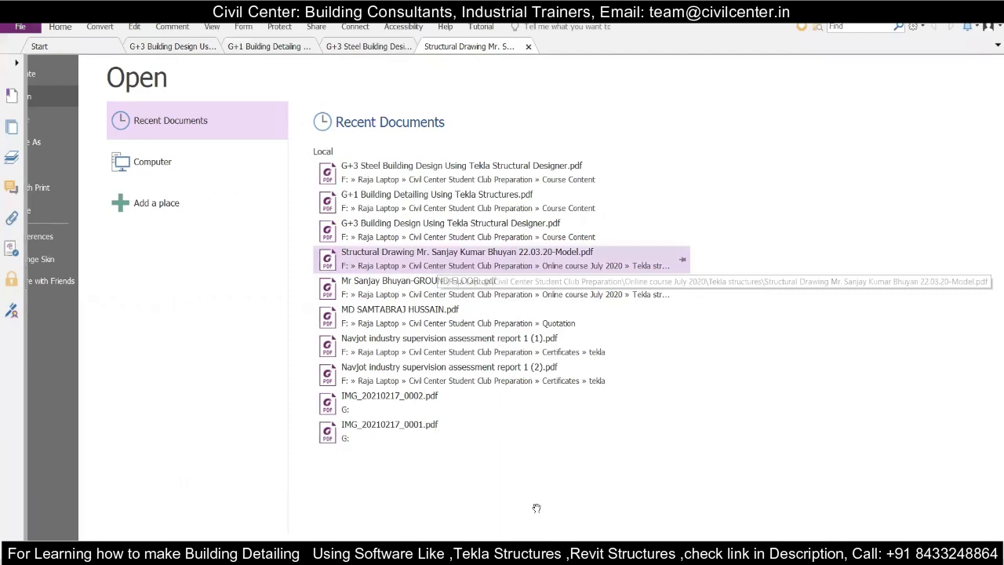
click(549, 255)
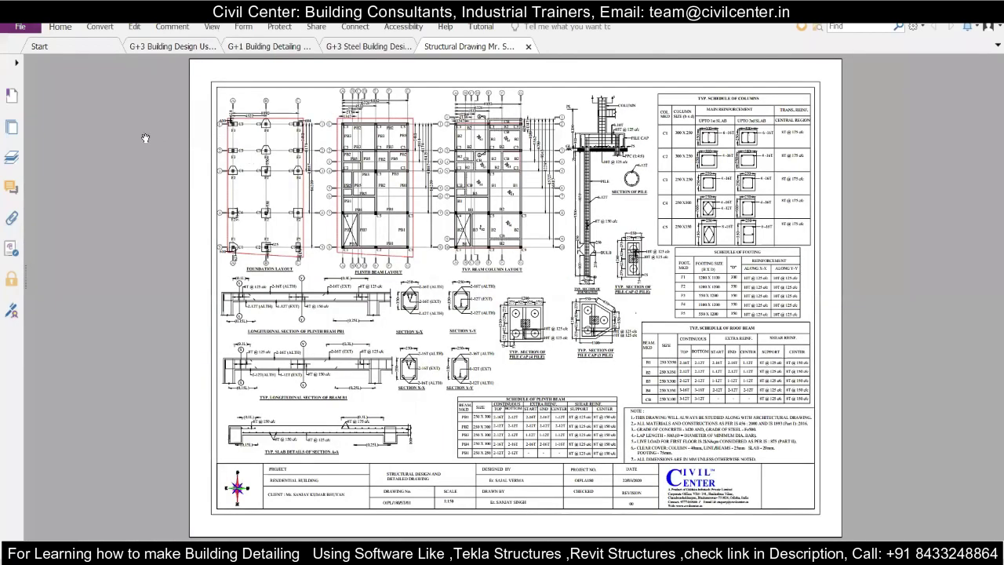
ctrl+scroll(147, 137, up, 3)
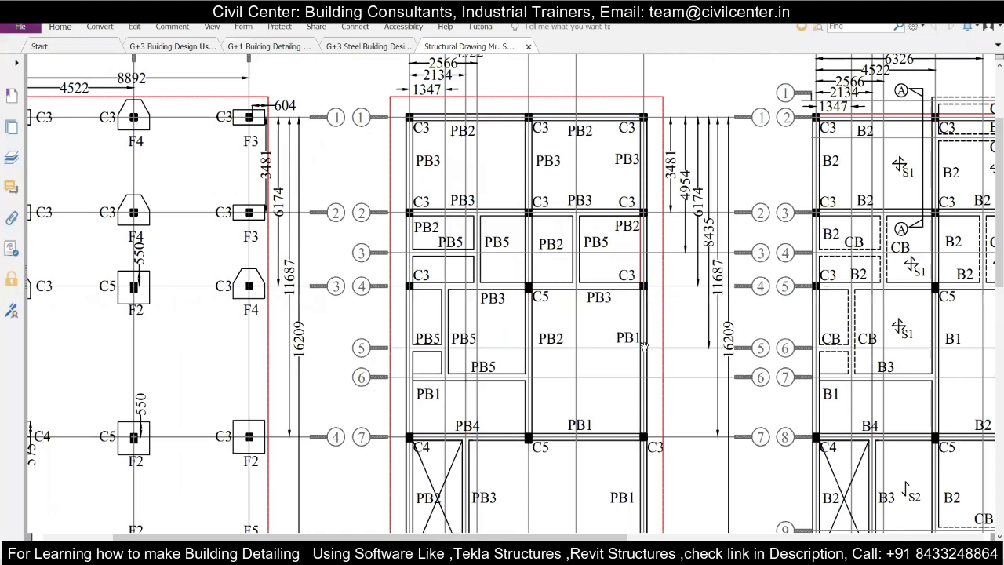
ctrl+scroll(522, 393, down, 3)
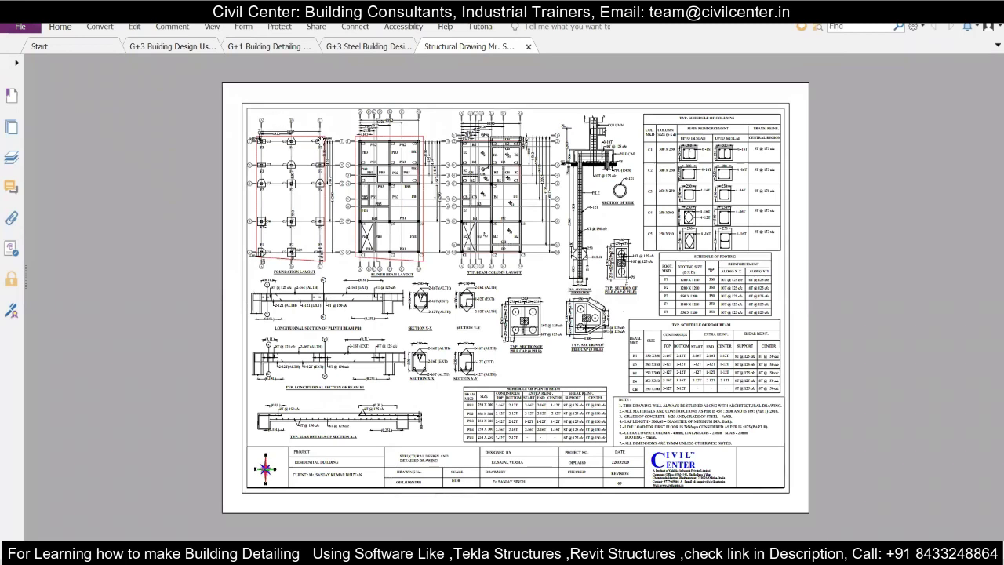
ctrl+scroll(292, 149, up, 1)
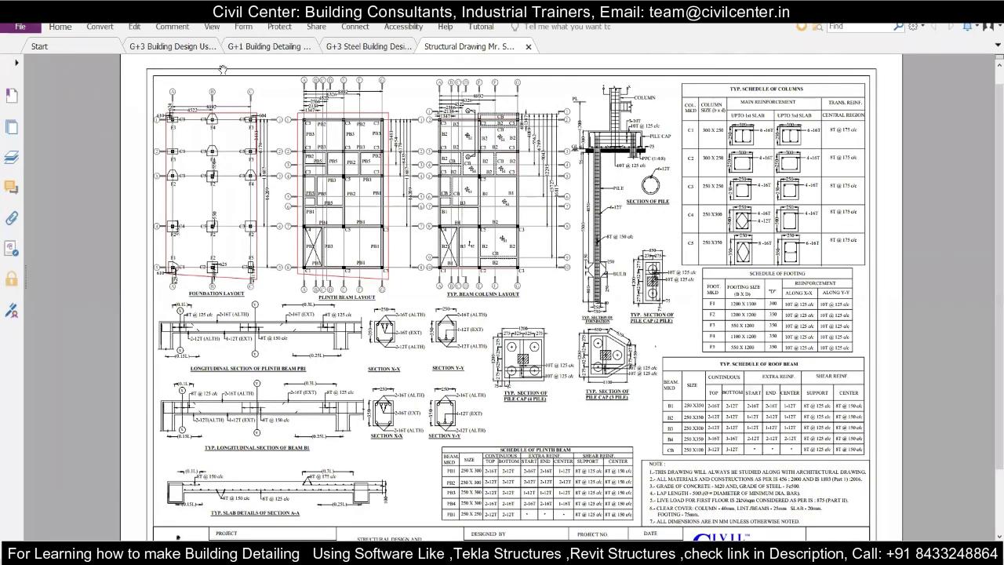
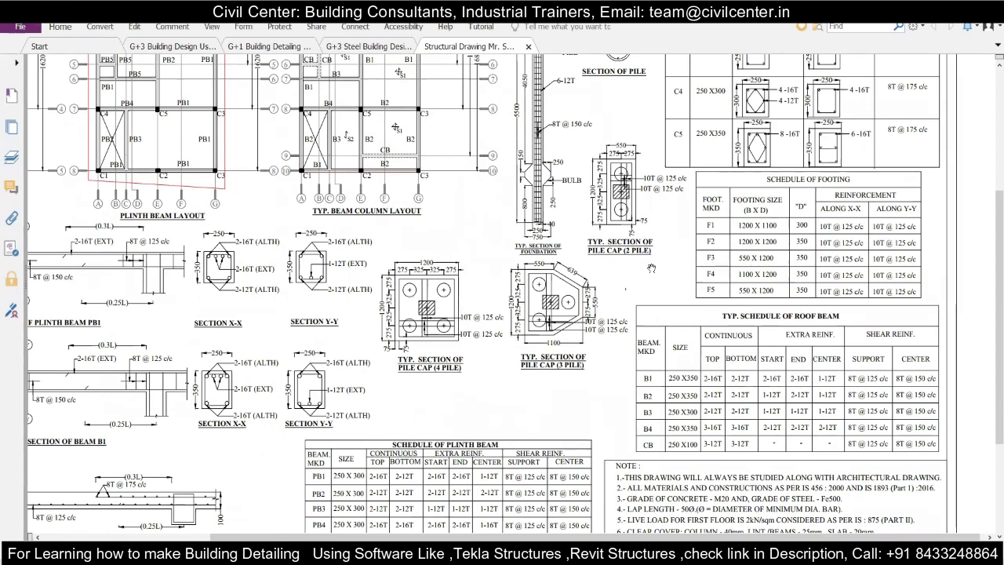
Examine the drawing's beam column layout, the pile foundation section between GL and PL, and the column and footing schedules.
scroll(651, 268, up, 3)
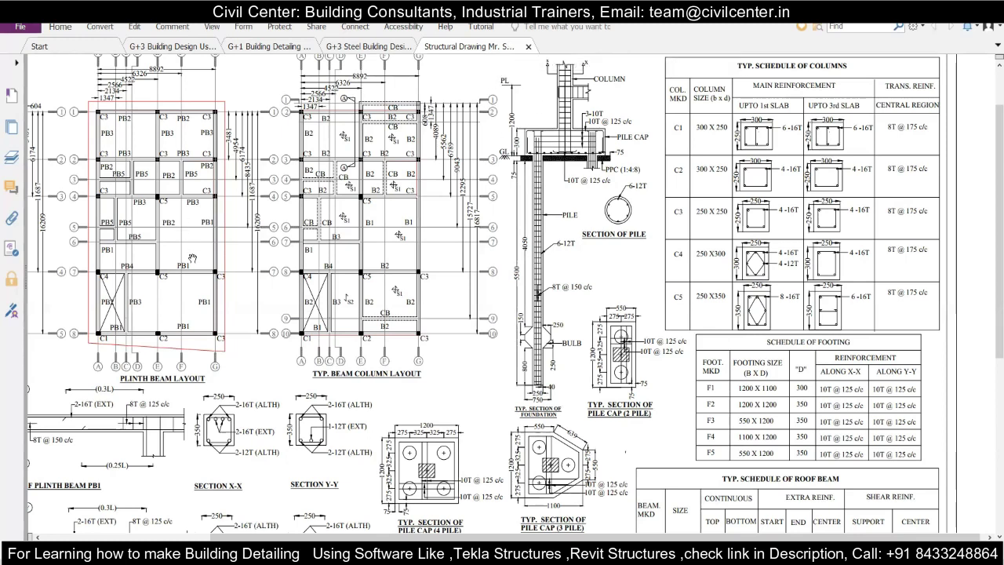
ctrl+scroll(559, 72, up, 1)
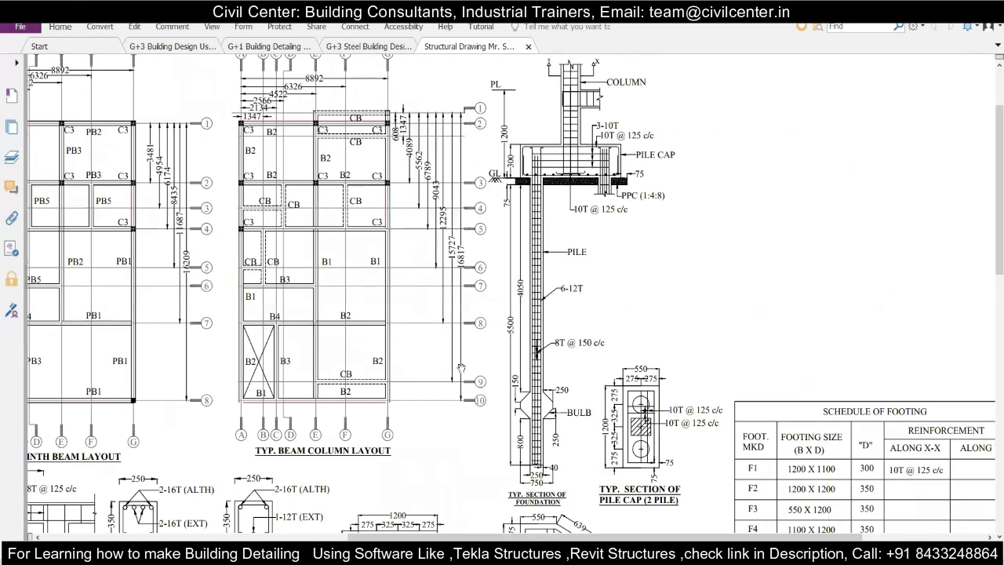
ctrl+scroll(461, 368, up, 2)
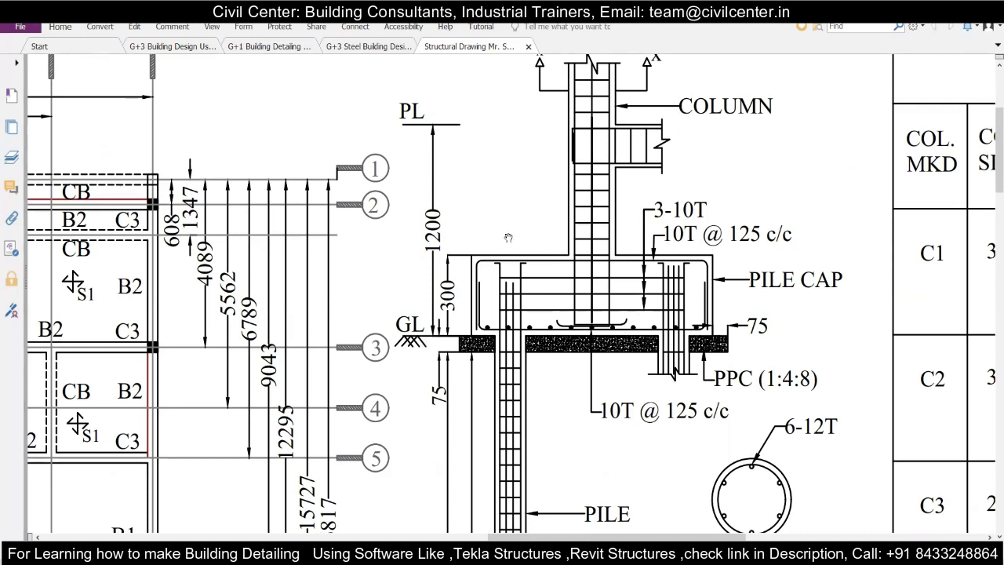
ctrl+scroll(509, 237, down, 2)
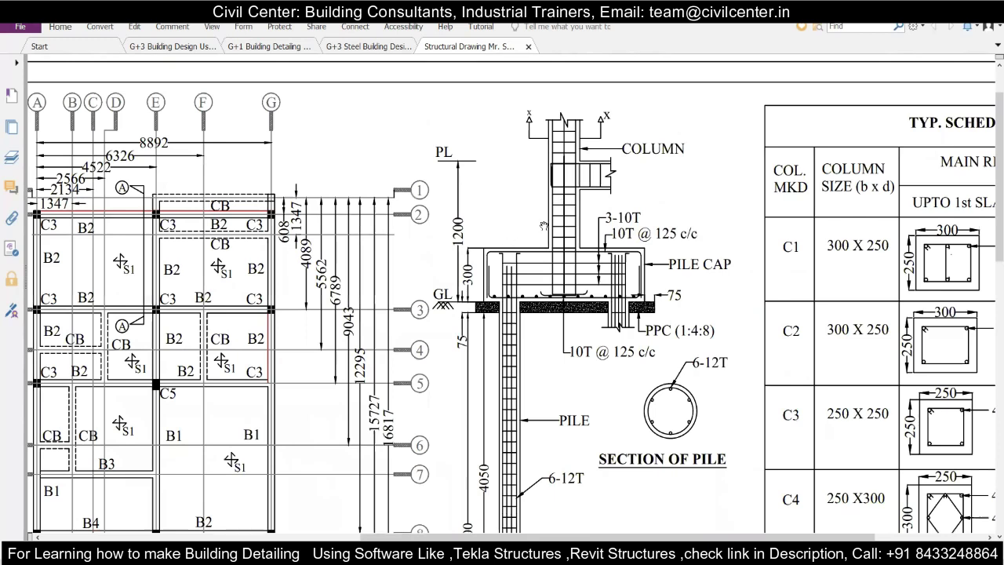
ctrl+scroll(710, 251, down, 1)
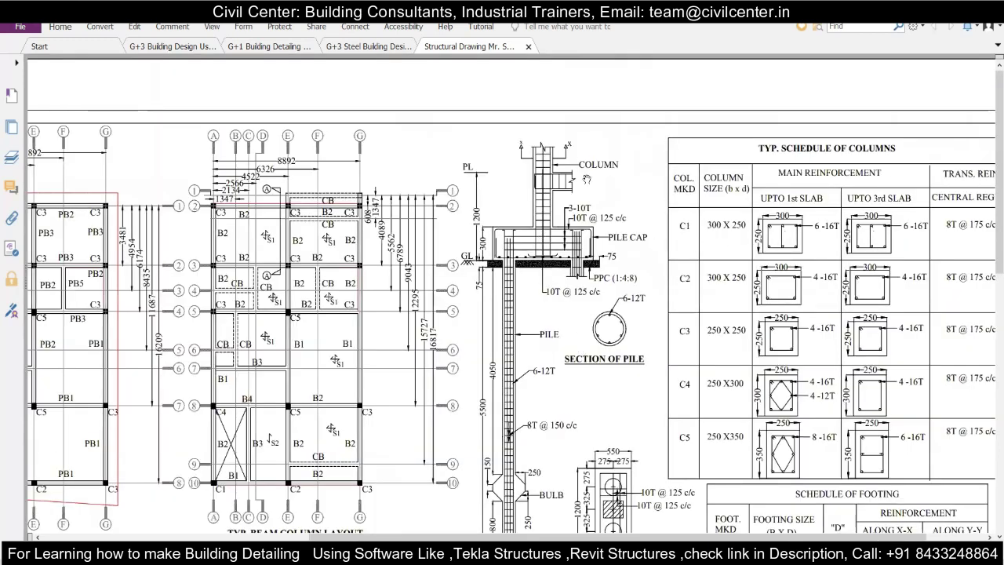
scroll(585, 179, down, 3)
scroll(586, 179, right, 1)
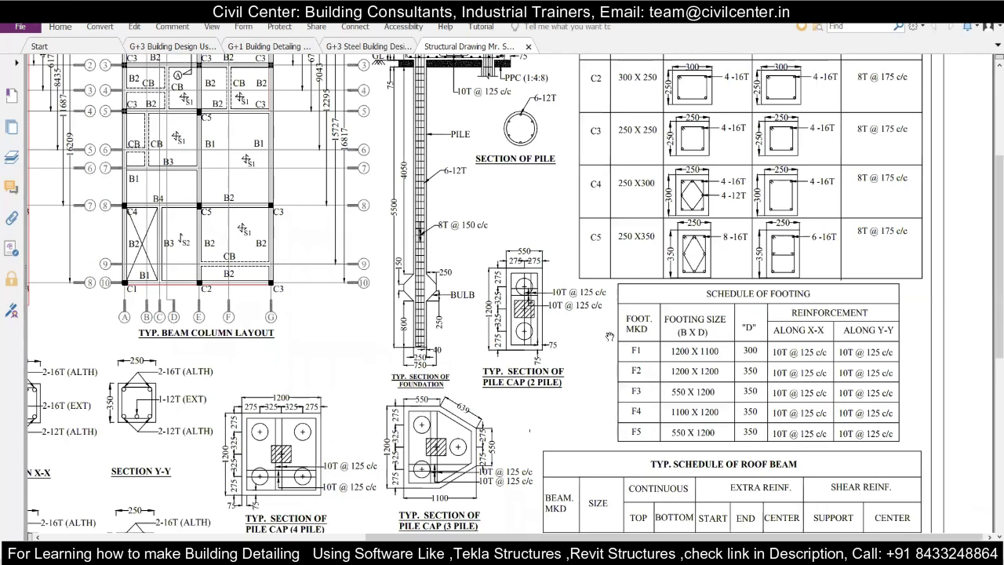
scroll(533, 223, up, 3)
scroll(533, 223, left, 1)
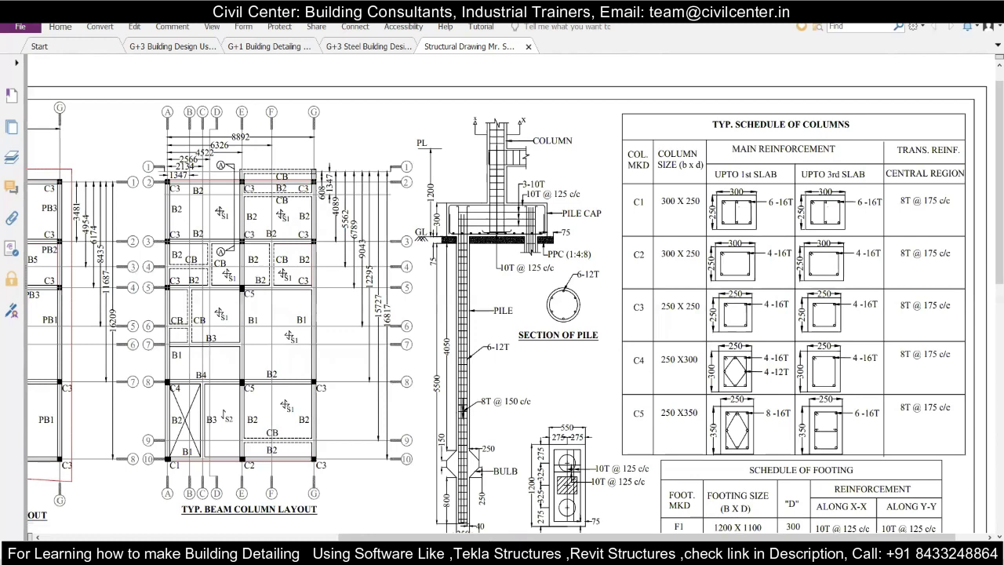
Switch back to Tekla Structures and review the available import formats, leaving without importing anything.
mouse_move(628, 556)
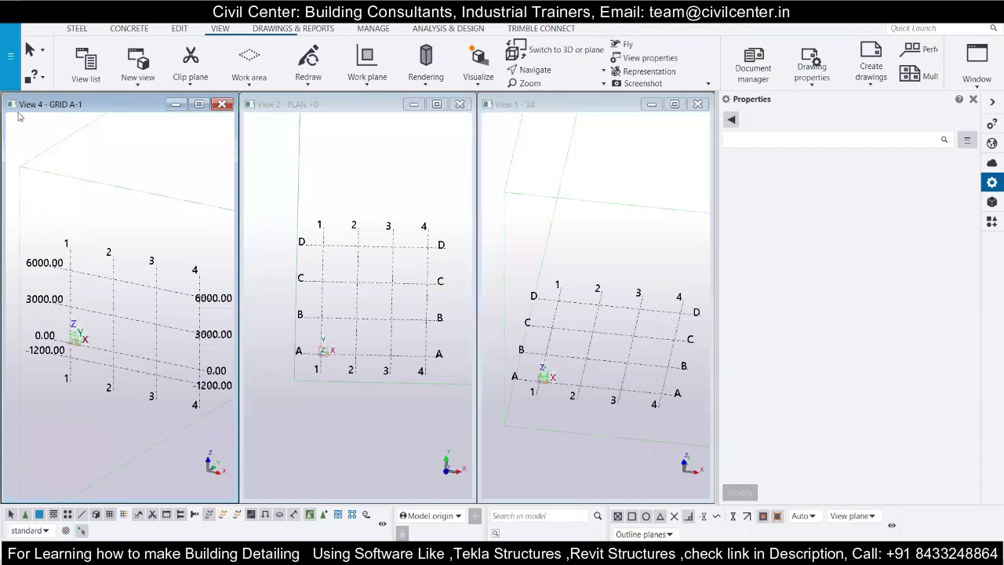
click(10, 52)
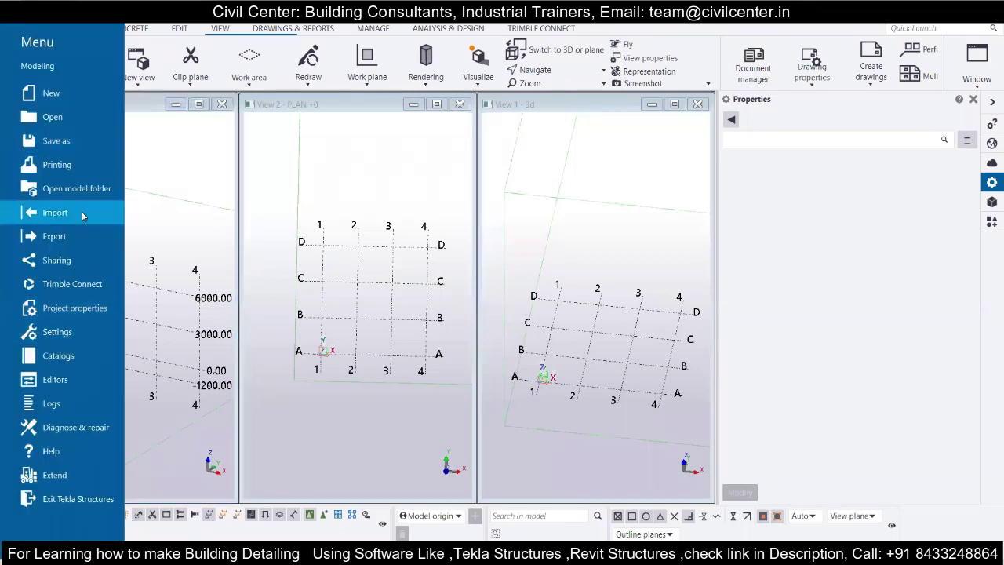
click(54, 213)
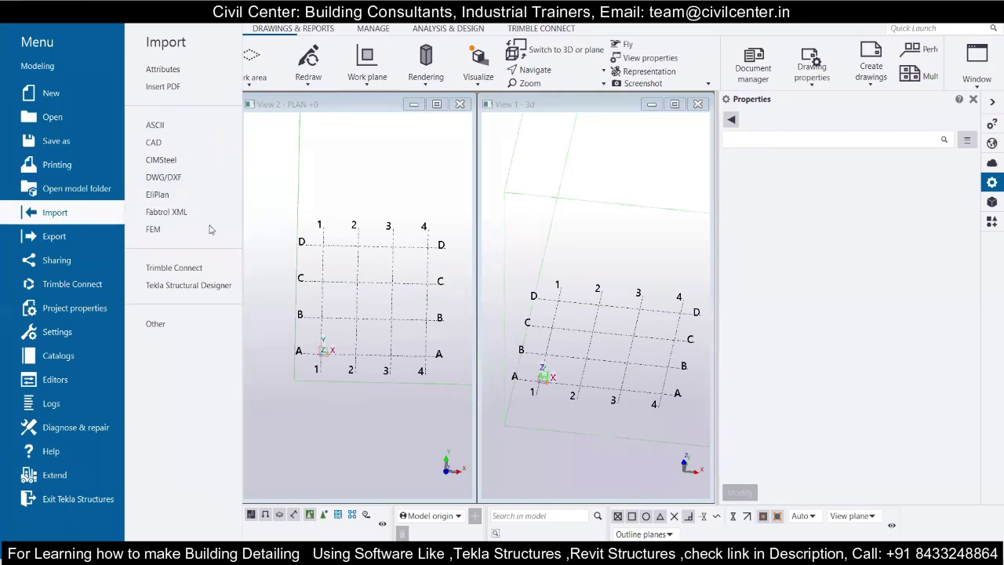
key(Escape)
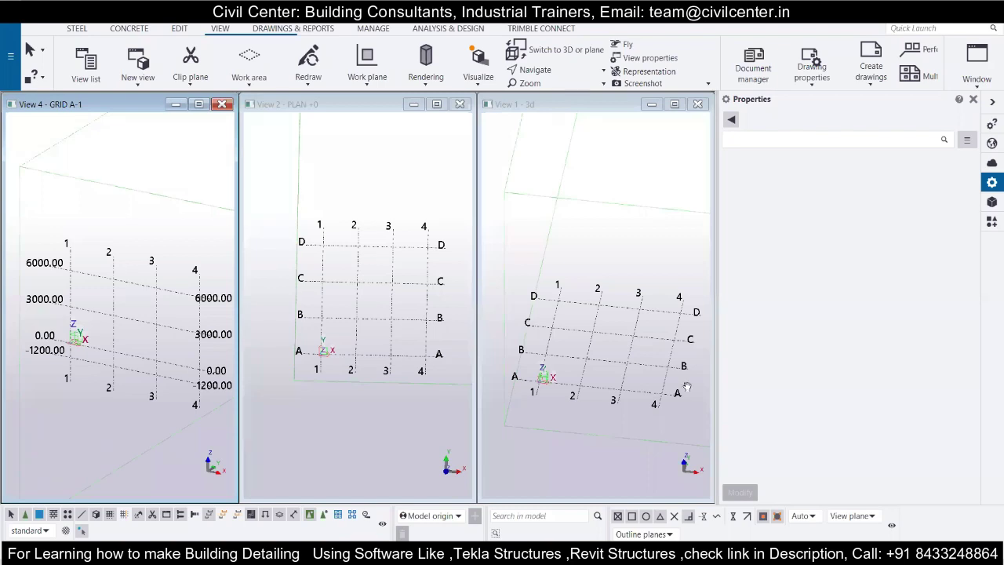
Return to the structural drawing in the PDF viewer and read the footing sizes, roof and plinth beam schedules, and notes.
key(alt+Tab)
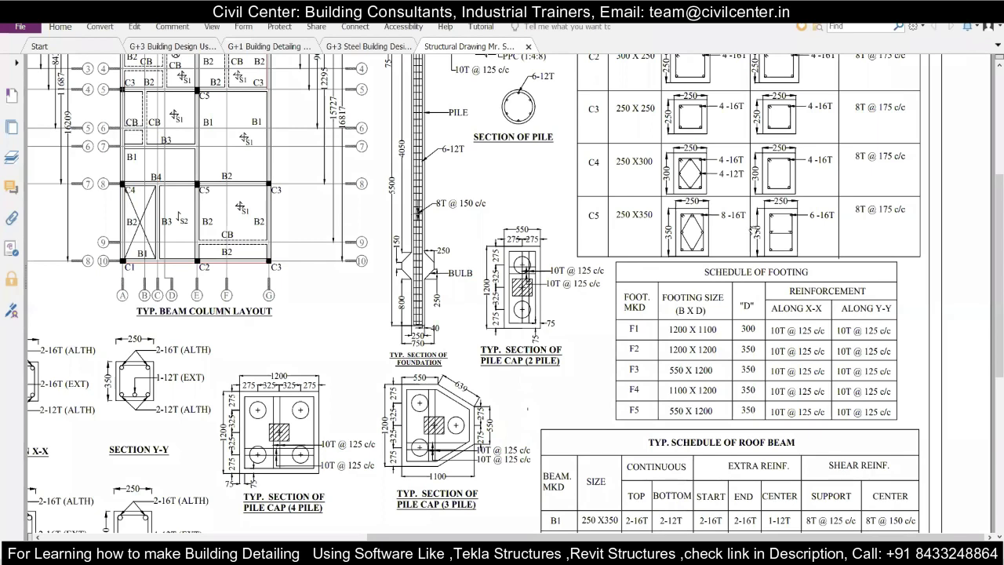
scroll(739, 275, down, 3)
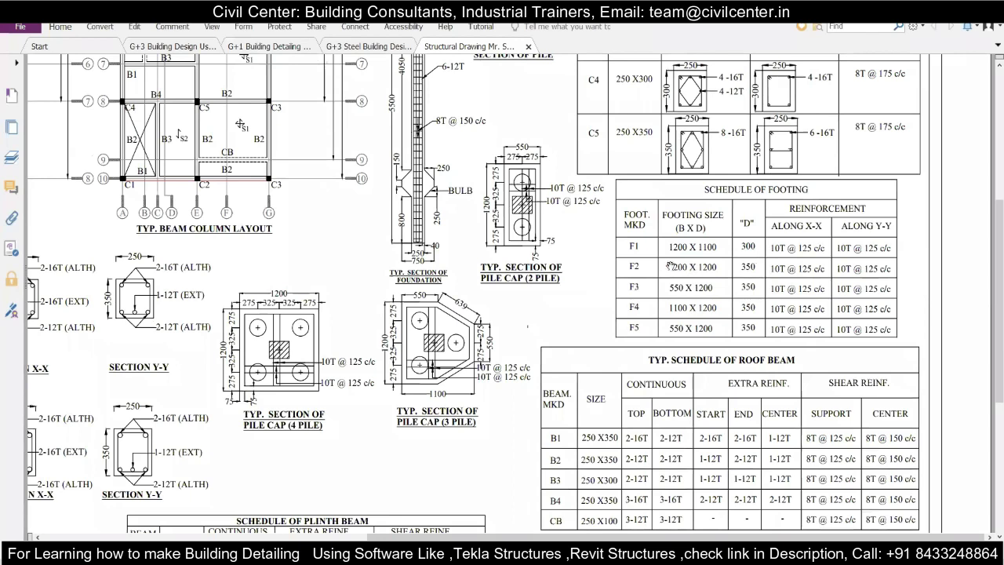
scroll(784, 259, down, 1)
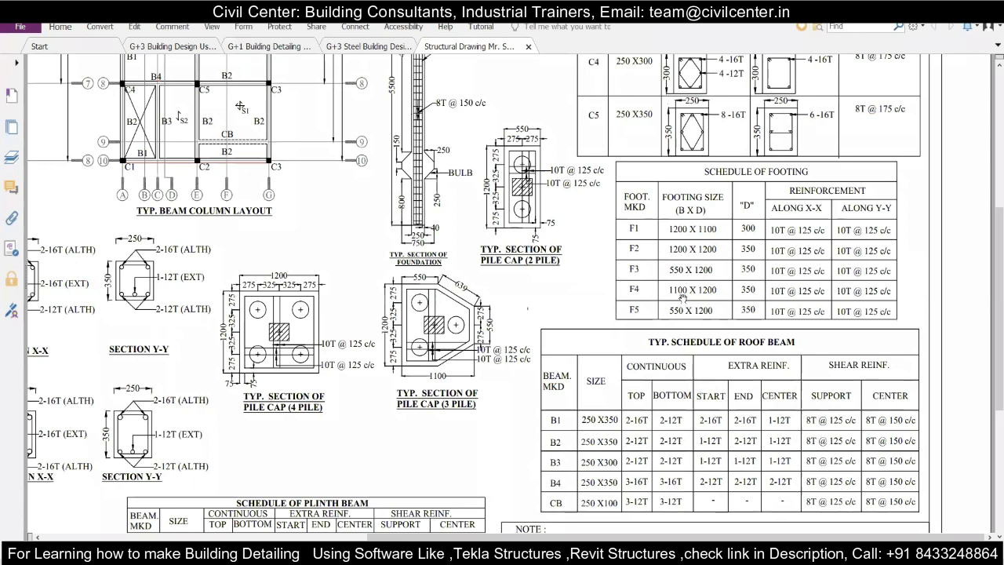
scroll(560, 357, down, 3)
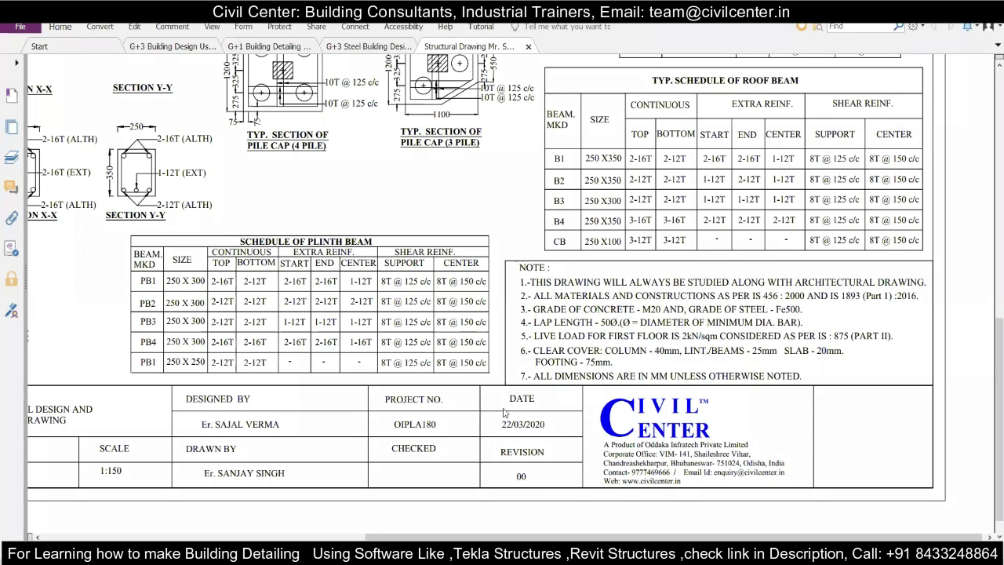
Switch back to Tekla Structures, start a concrete pad footing and set its profile to 1200*1200.
key(alt+Tab)
click(129, 29)
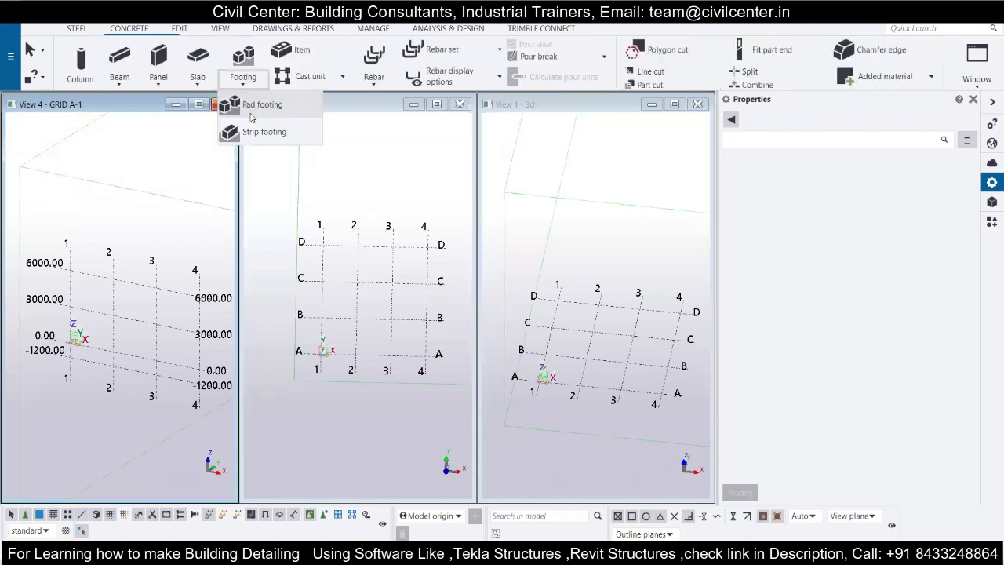
click(251, 115)
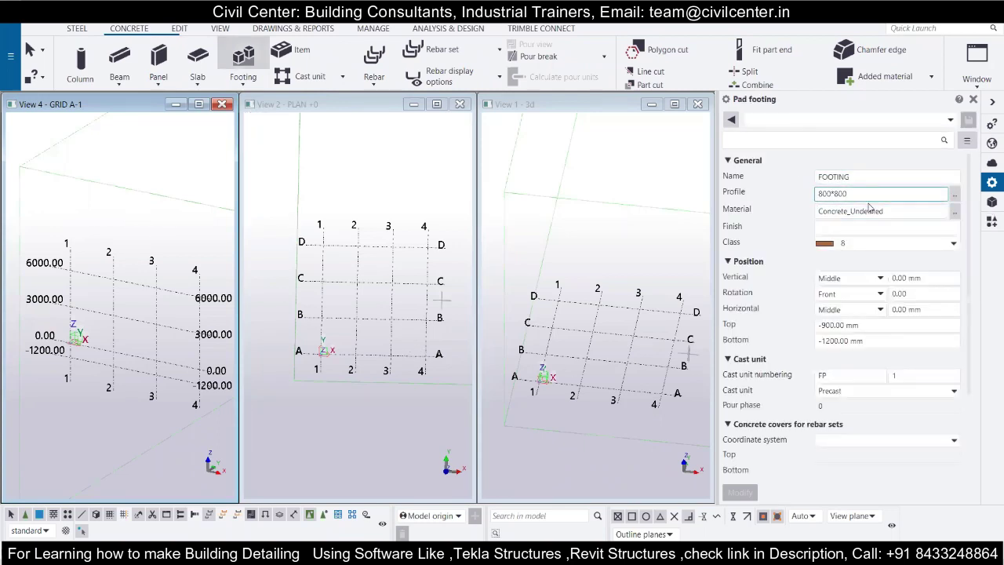
drag(860, 193, 791, 209)
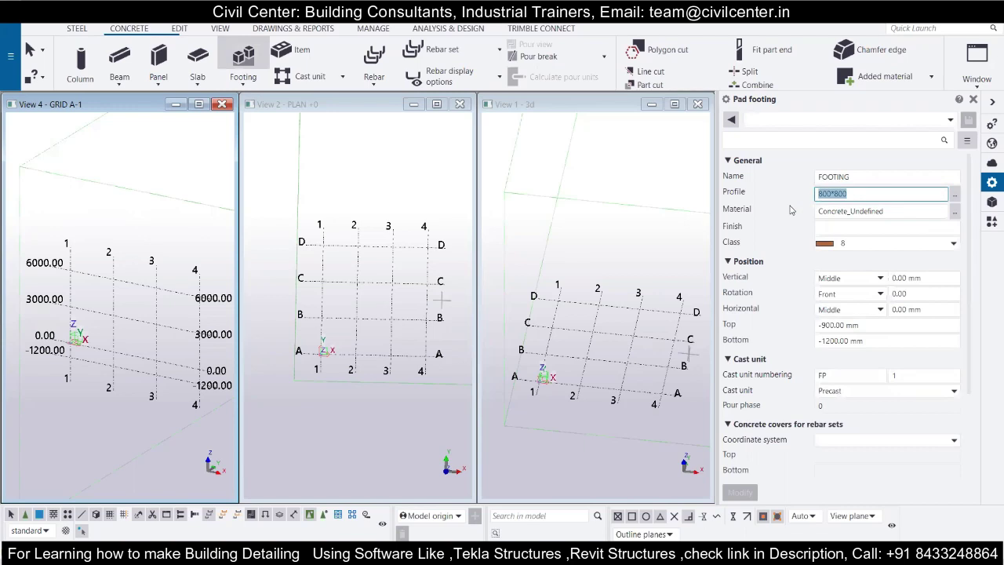
text(1200)
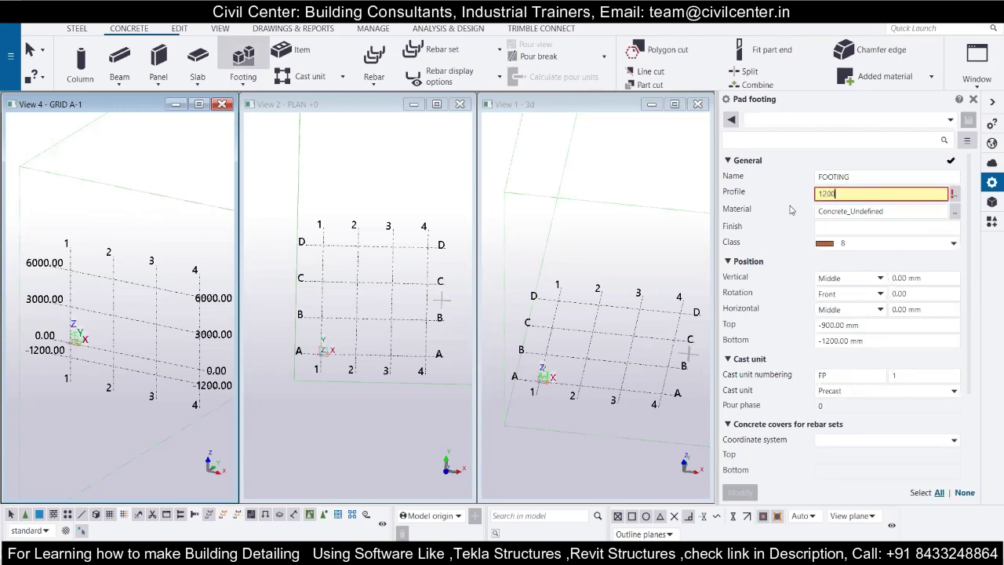
text(*1200)
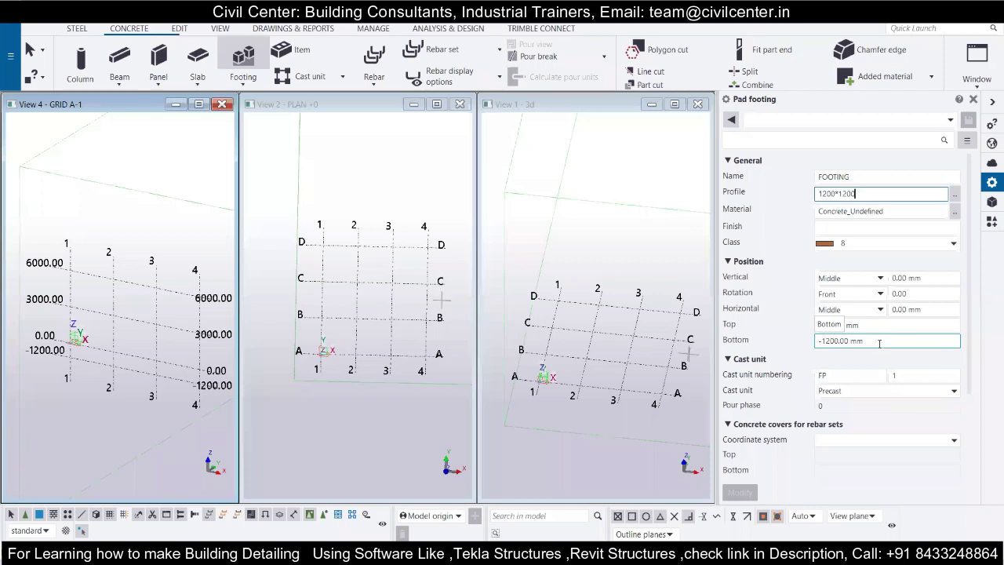
Choose Middle for the pad footing's vertical position, Front for its rotation and Middle for its horizontal position.
click(863, 278)
click(863, 287)
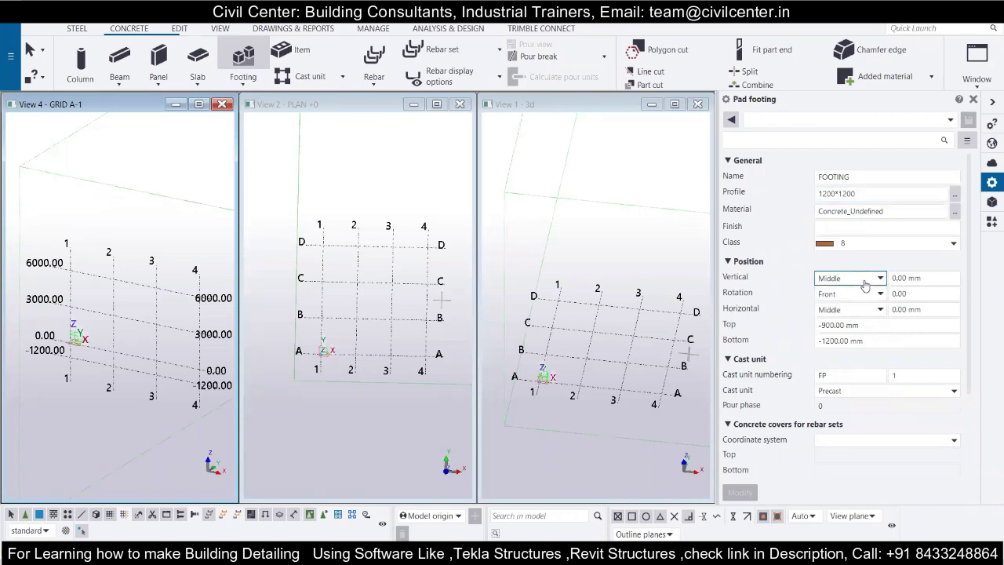
click(868, 294)
click(868, 306)
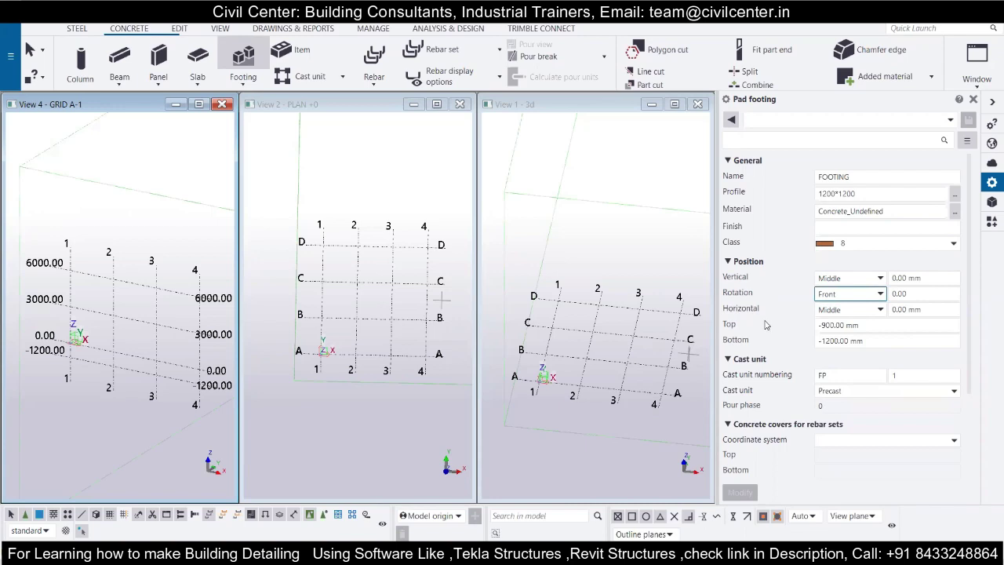
click(860, 311)
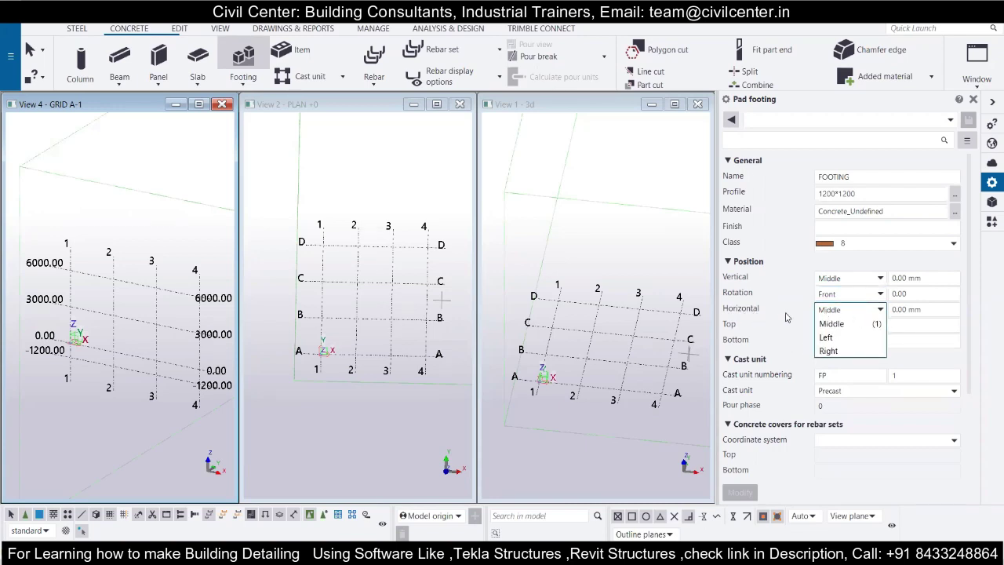
click(830, 323)
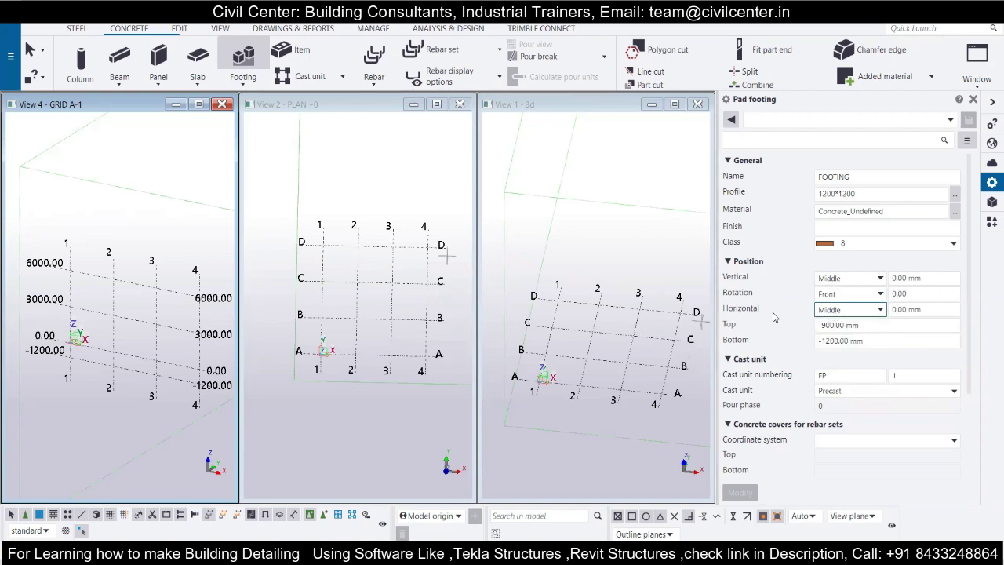
click(843, 314)
click(843, 322)
Set the footing's cast unit type to Cast in place and place a footing at grid intersection A-1.
scroll(804, 341, down, 2)
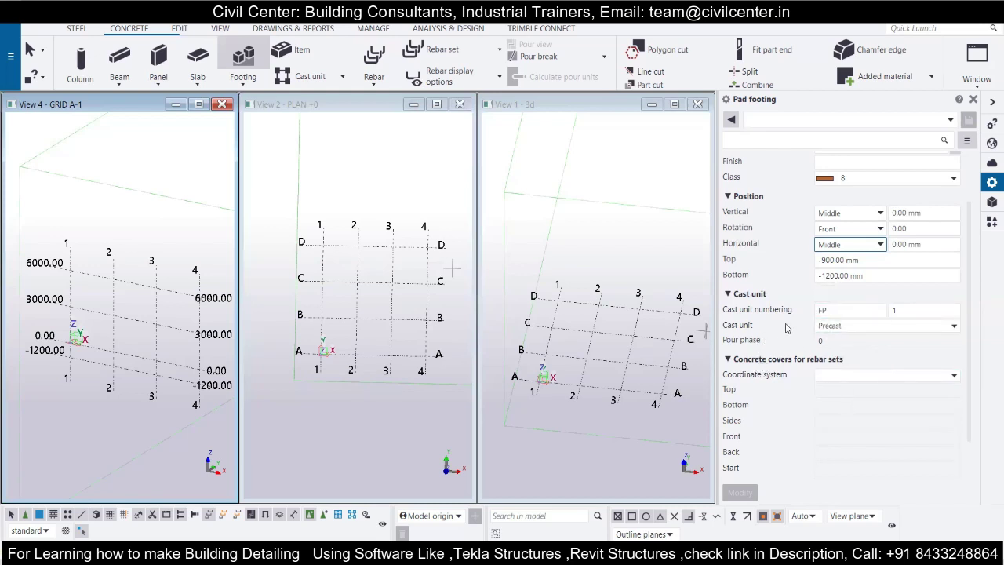
click(865, 326)
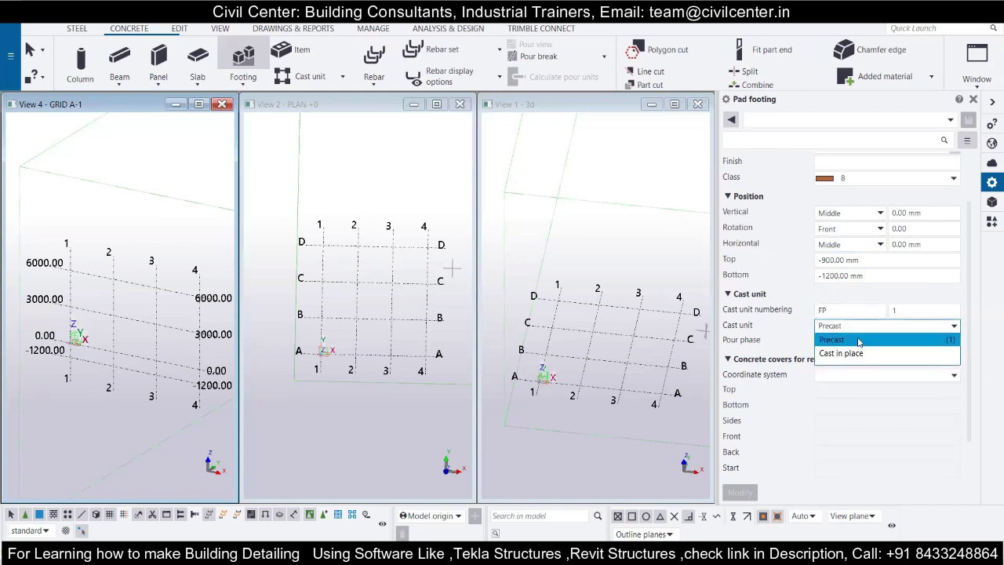
click(856, 355)
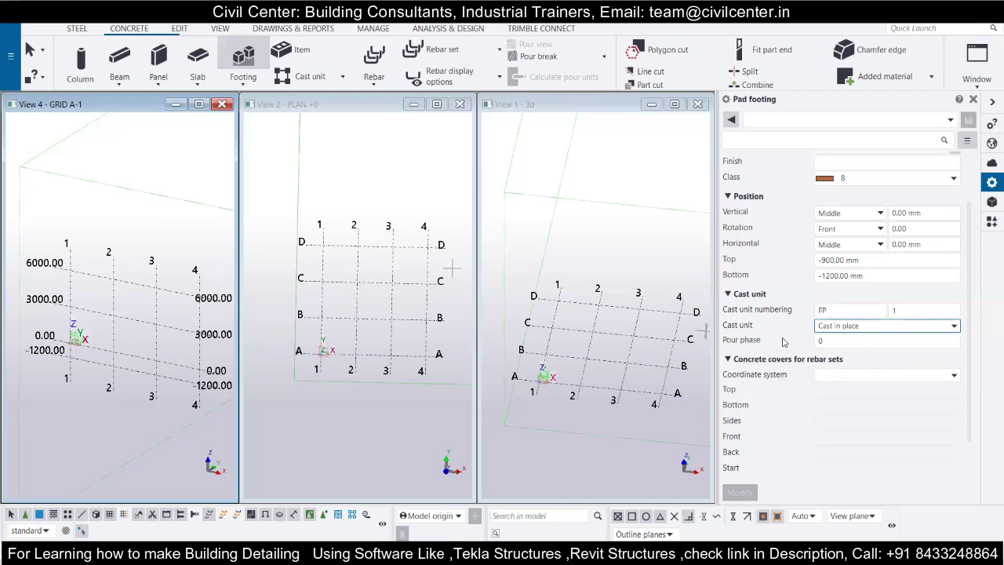
scroll(793, 386, down, 2)
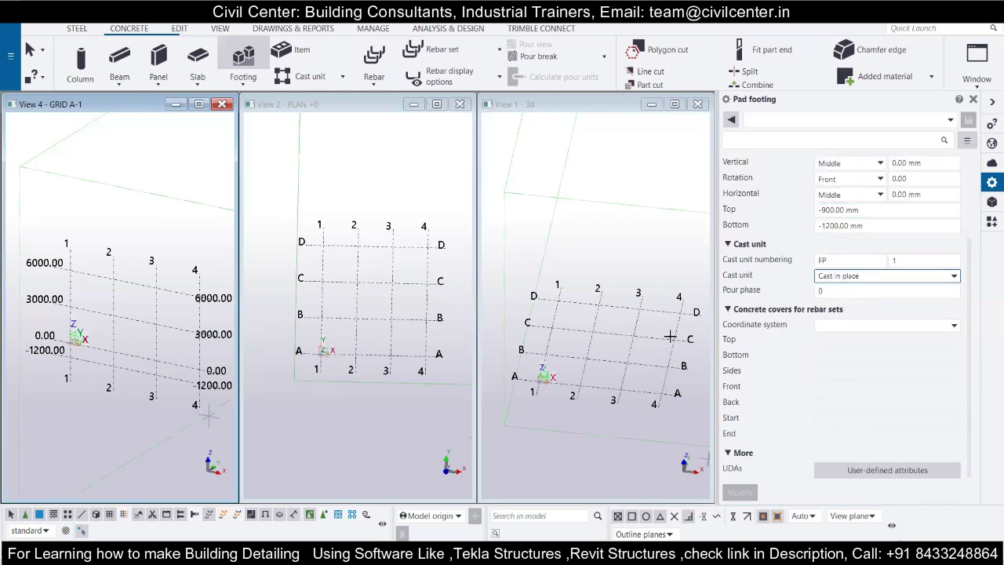
click(539, 382)
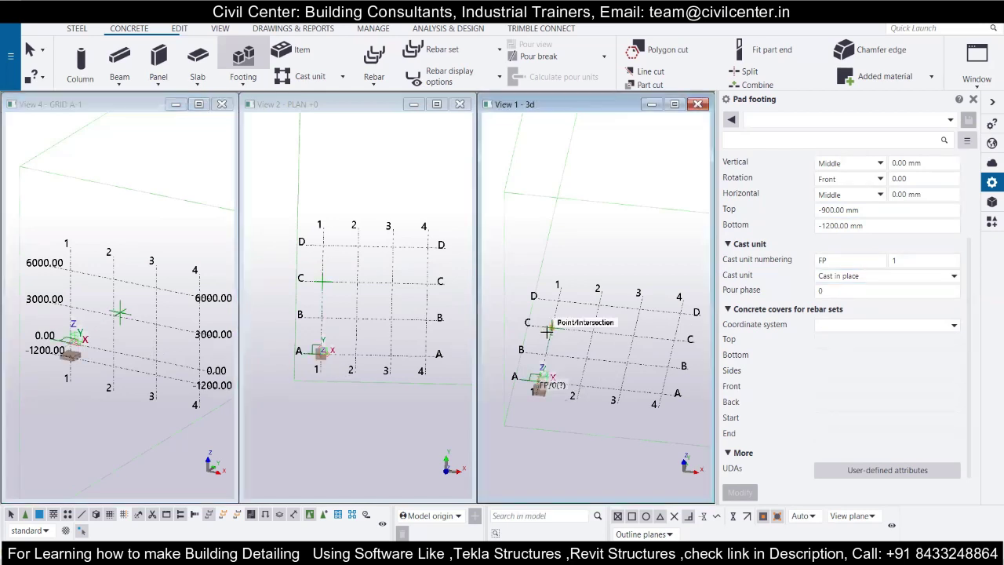
Examine the footing at A-1 in the 3D and grid A elevation views, checking its position against the -1200 level.
scroll(540, 389, up, 5)
scroll(541, 402, down, 3)
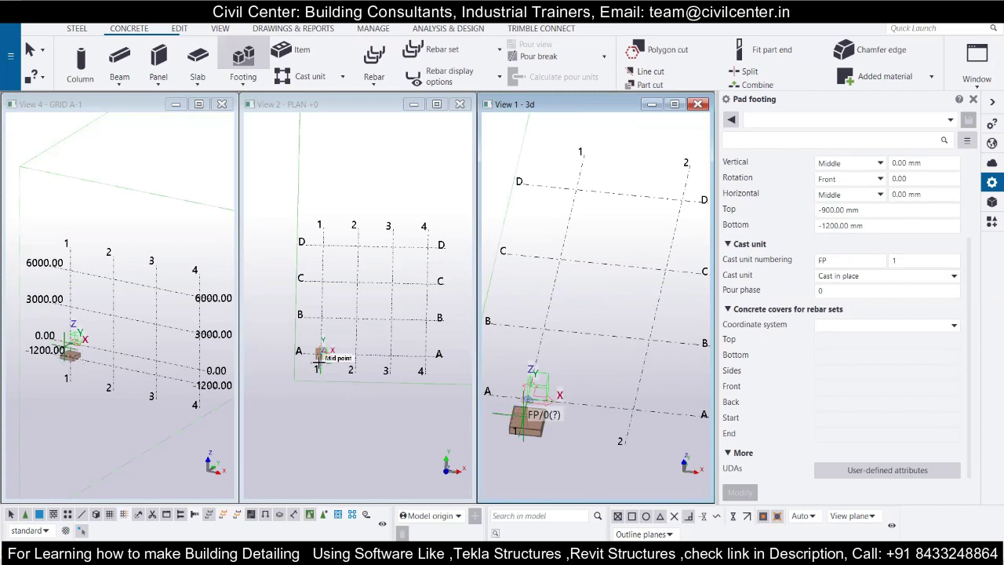
scroll(32, 349, up, 4)
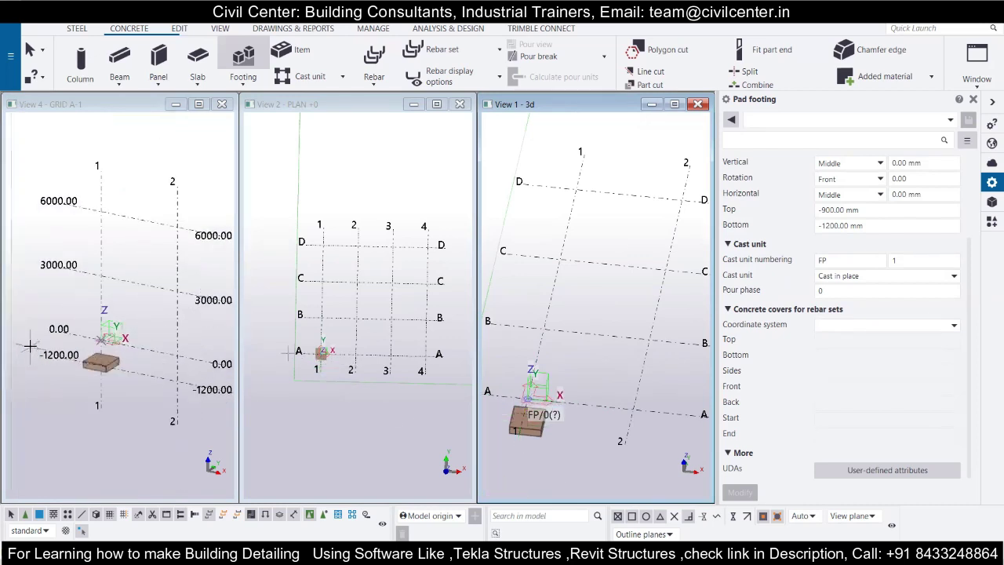
scroll(125, 377, down, 2)
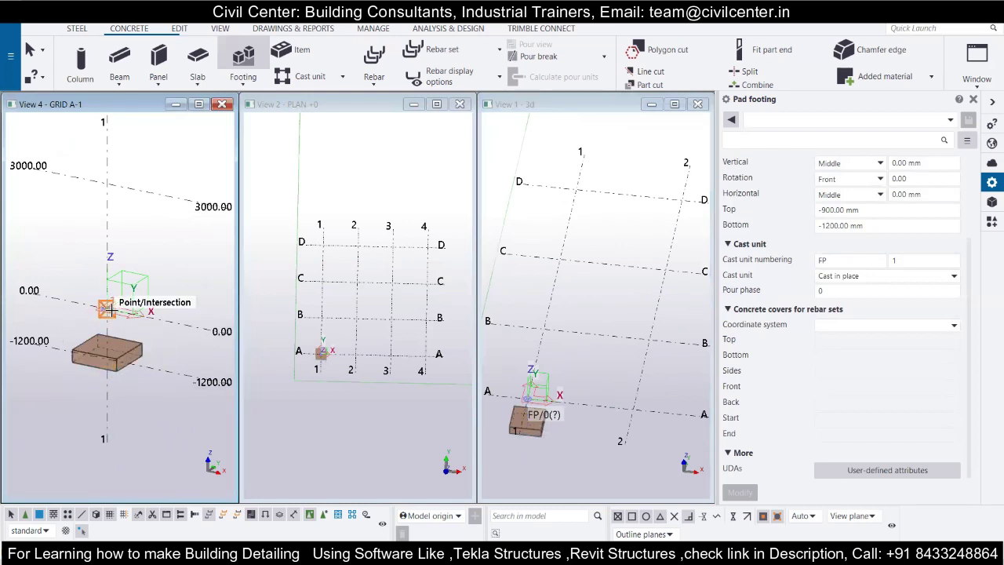
scroll(86, 355, up, 2)
scroll(92, 357, up, 1)
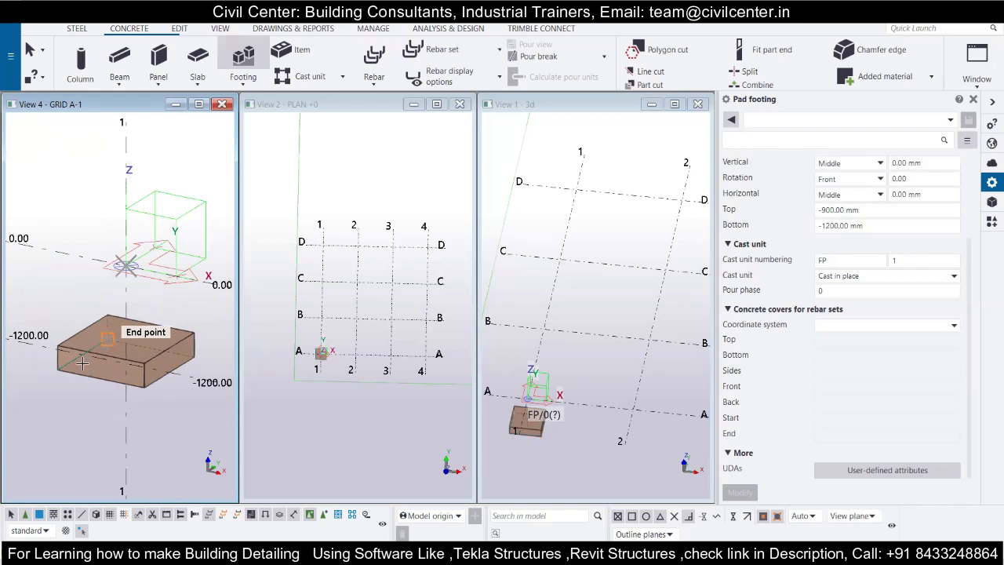
scroll(116, 362, down, 3)
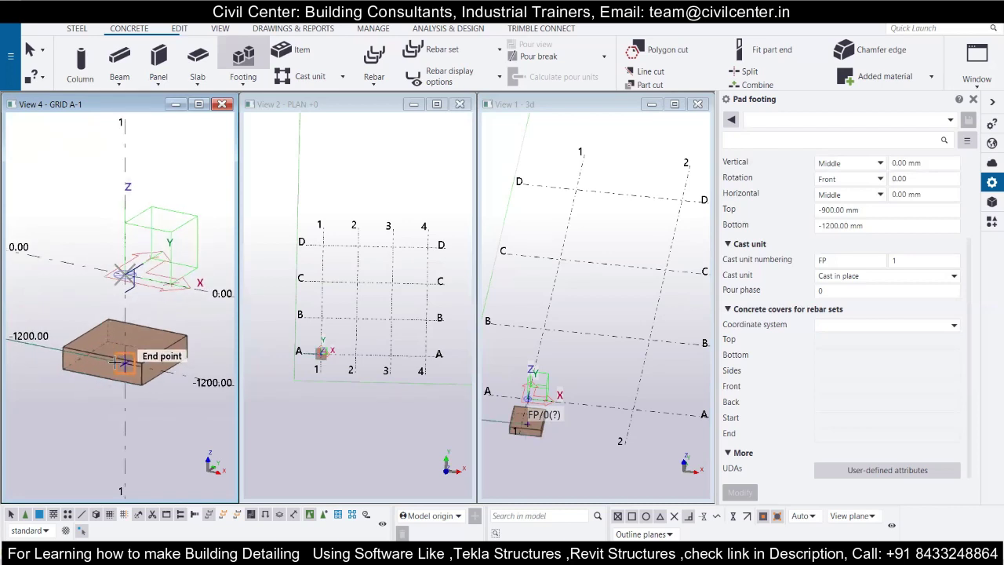
scroll(118, 360, down, 3)
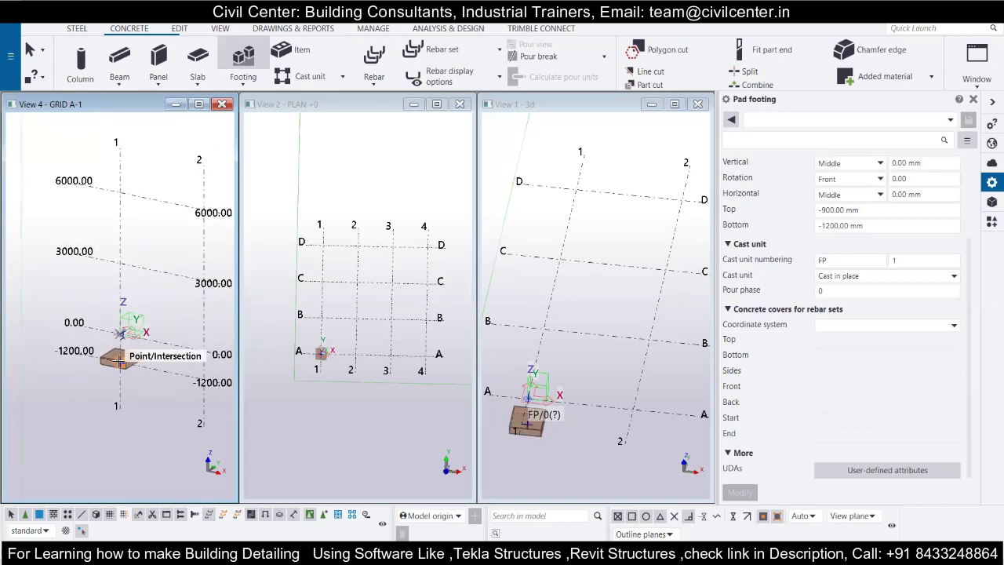
scroll(161, 347, down, 2)
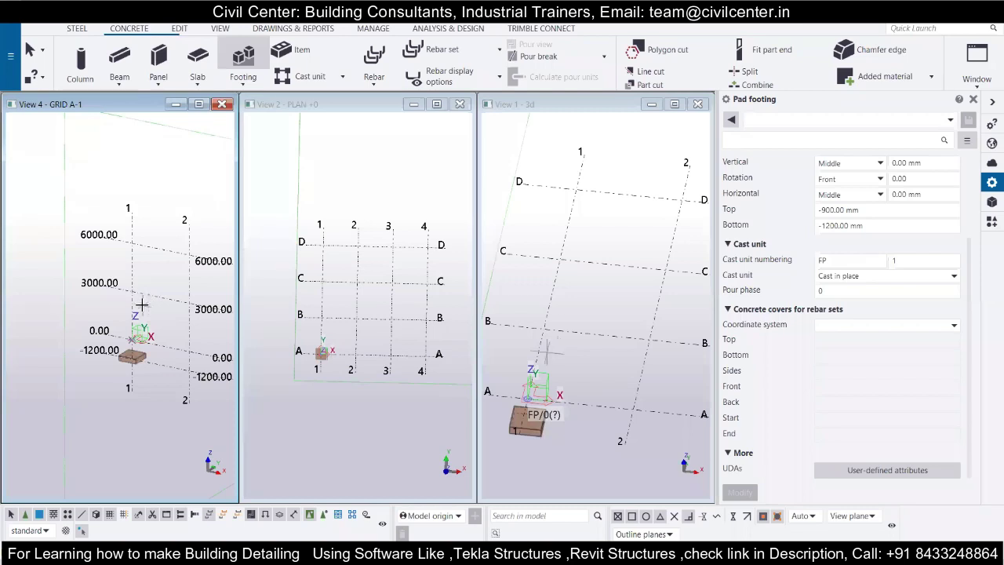
Rotate the grid A elevation to face straight on and inspect the footing's depth relative to the -1200 level.
middle_drag(142, 304, 71, 289)
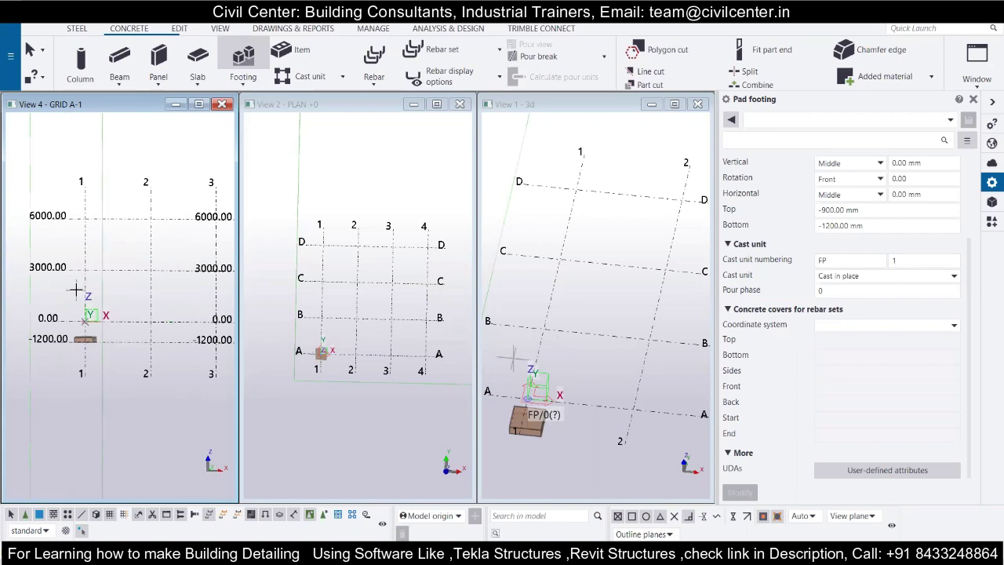
scroll(73, 339, up, 2)
click(75, 340)
scroll(86, 338, up, 1)
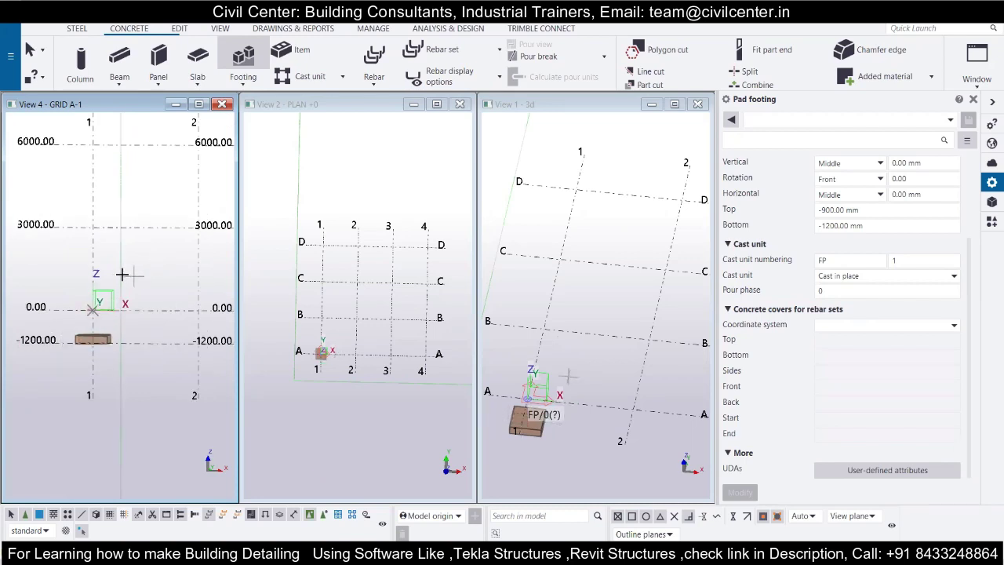
middle_drag(124, 274, 139, 291)
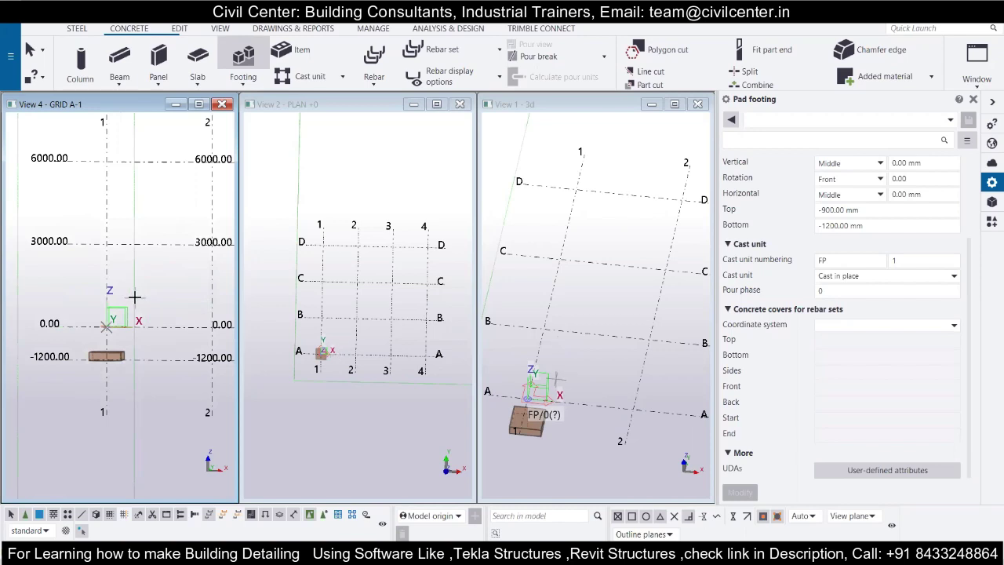
middle_drag(135, 296, 148, 296)
scroll(135, 353, up, 3)
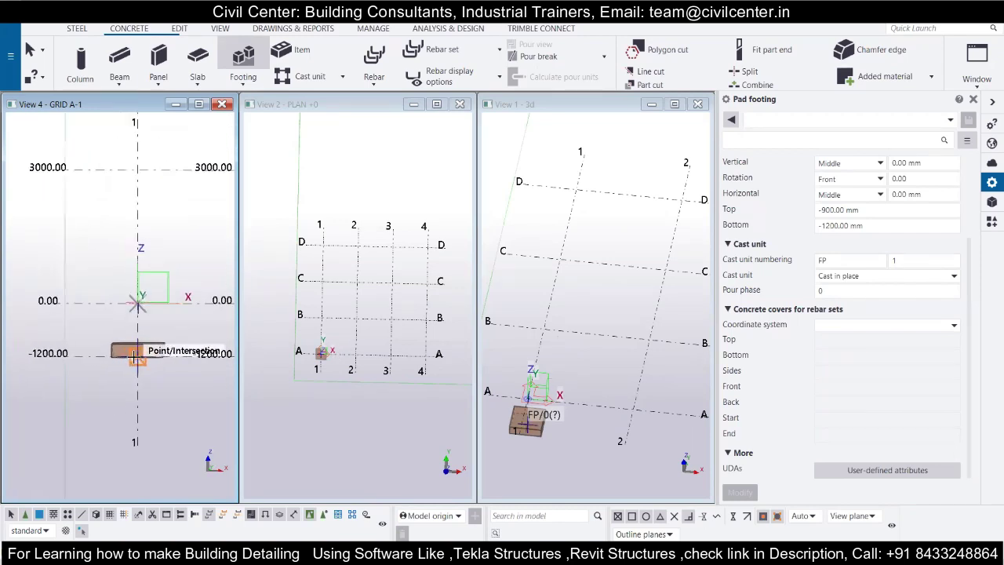
scroll(135, 353, down, 4)
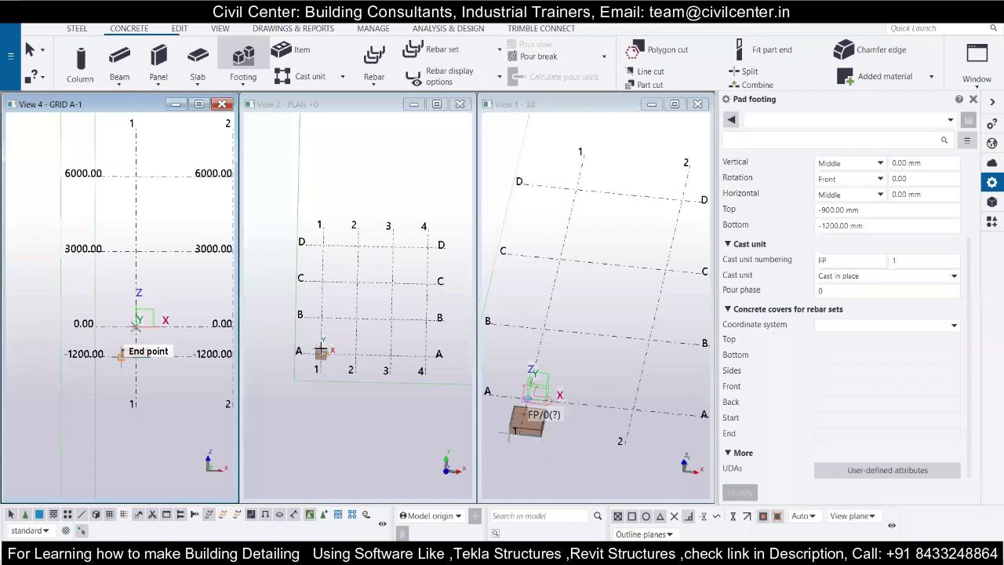
Place pad footings in the plan view along grid line 1 at its intersections with B, C and D.
scroll(321, 350, up, 3)
scroll(320, 347, up, 2)
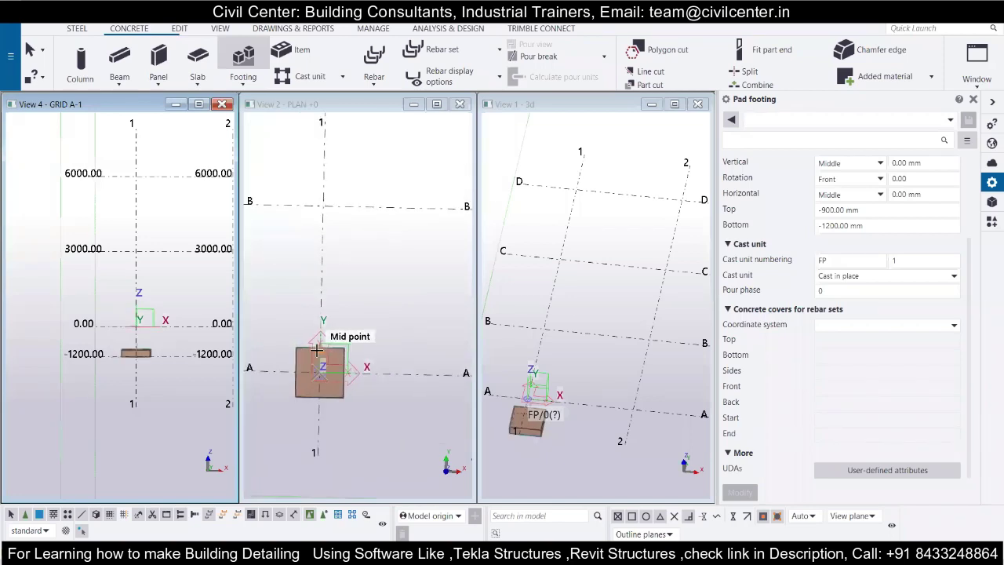
scroll(318, 349, down, 2)
scroll(384, 363, down, 2)
mouse_move(374, 358)
ctrl+middle_down()
mouse_move(398, 377)
mouse_move(367, 366)
ctrl+middle_up()
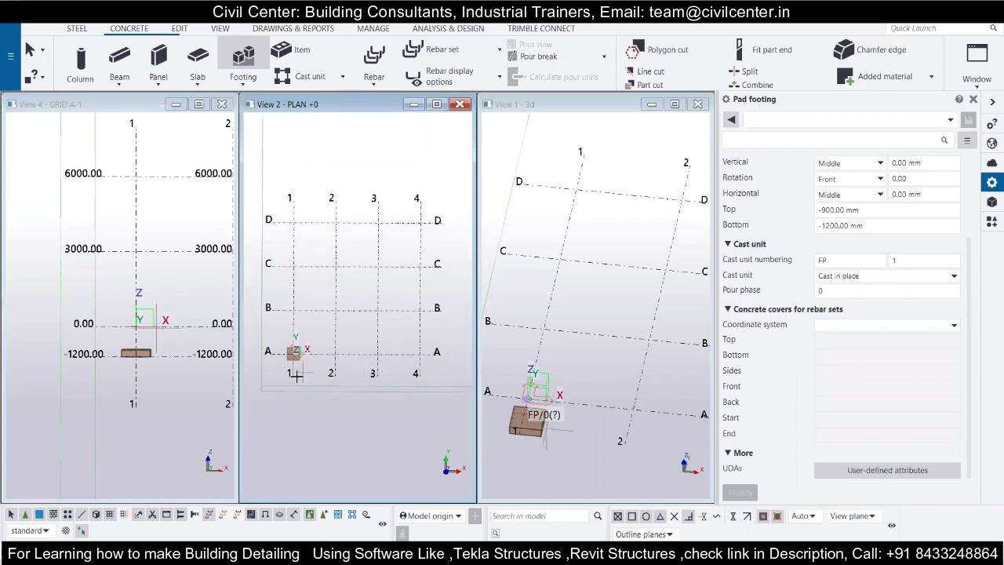
click(294, 309)
click(293, 264)
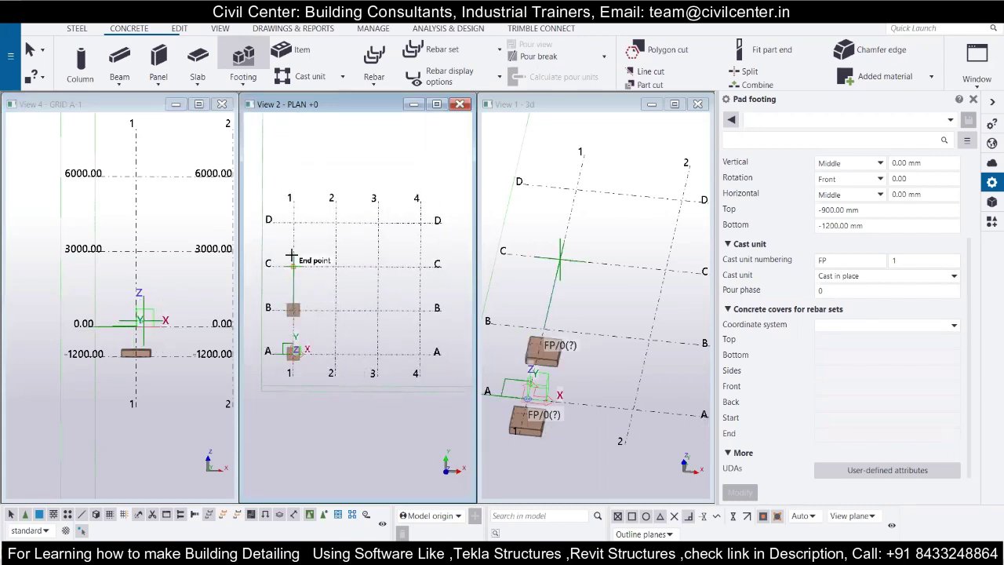
click(295, 228)
Place pad footings where grid lines 2 and 3 cross A, B and C, and end the footing command.
click(377, 265)
click(378, 309)
click(377, 352)
click(335, 353)
click(335, 308)
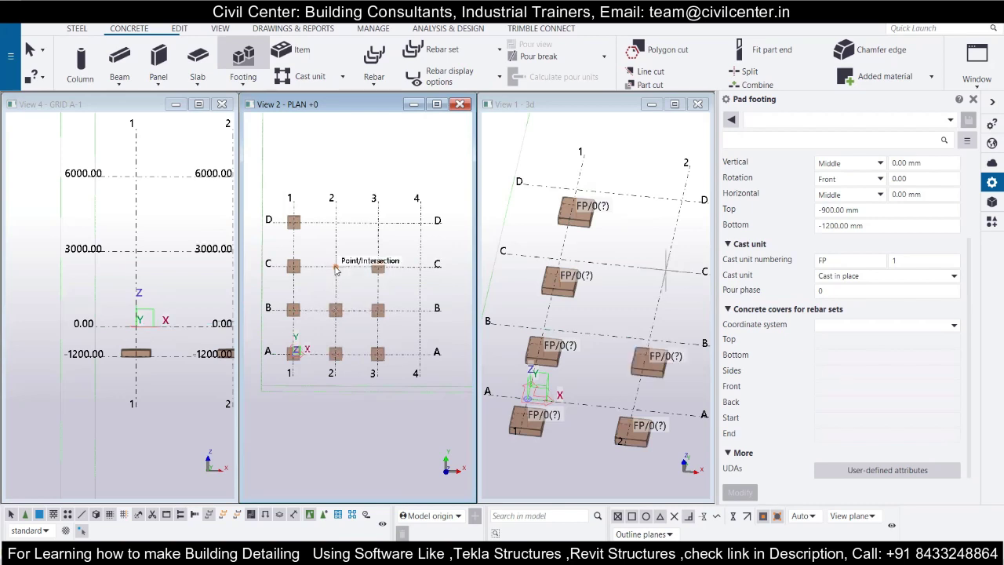
click(335, 266)
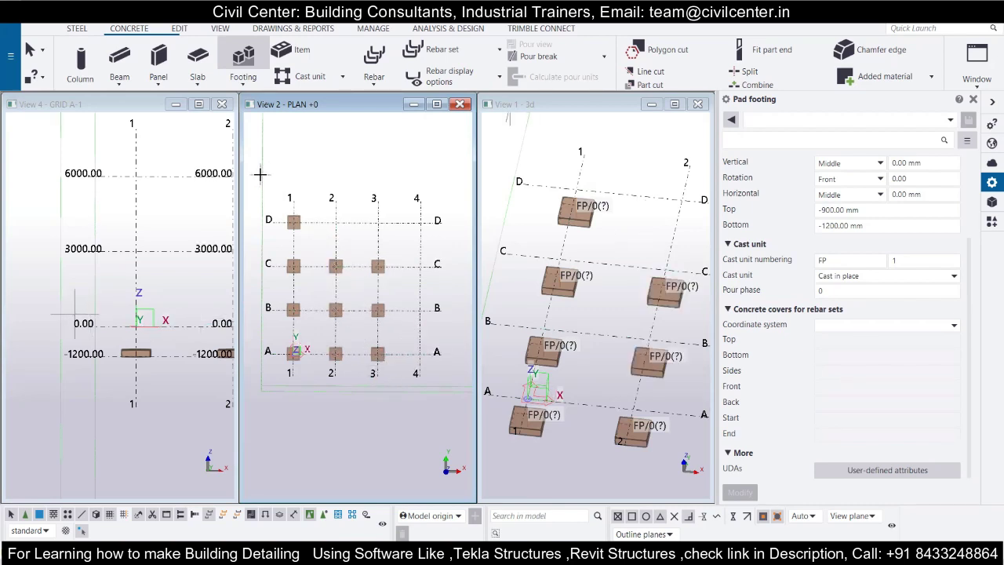
key(Escape)
Delete the pad footing at grid intersection D-1.
click(300, 229)
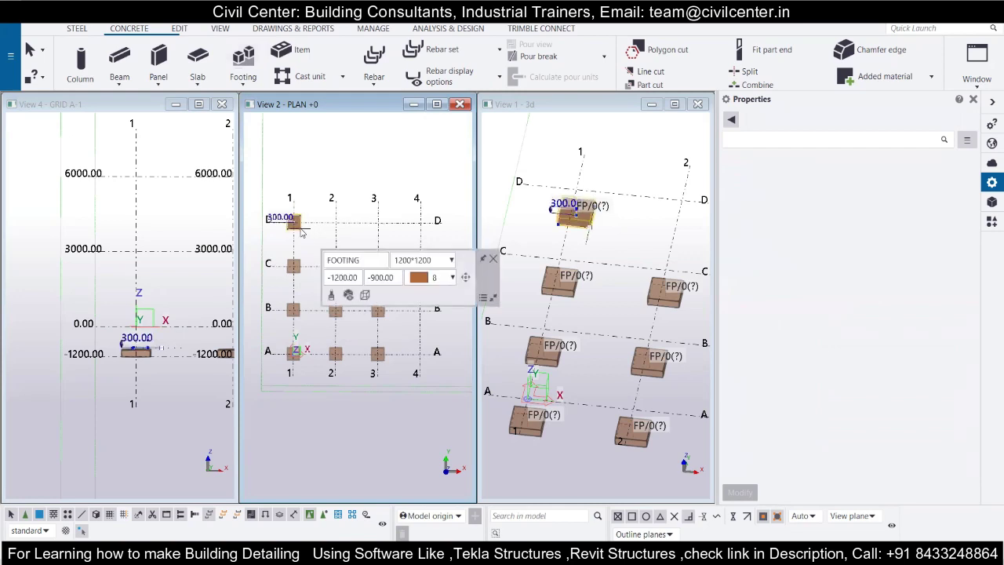
key(Delete)
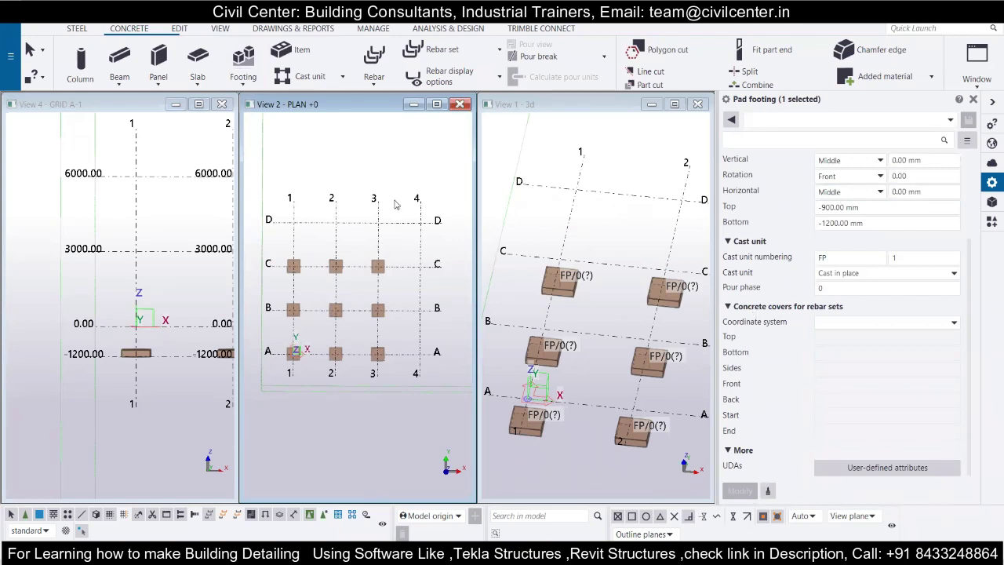
Change the rectangular grid's X and Y coordinates to 0.00 2*4000.00 each and apply the modification.
click(412, 231)
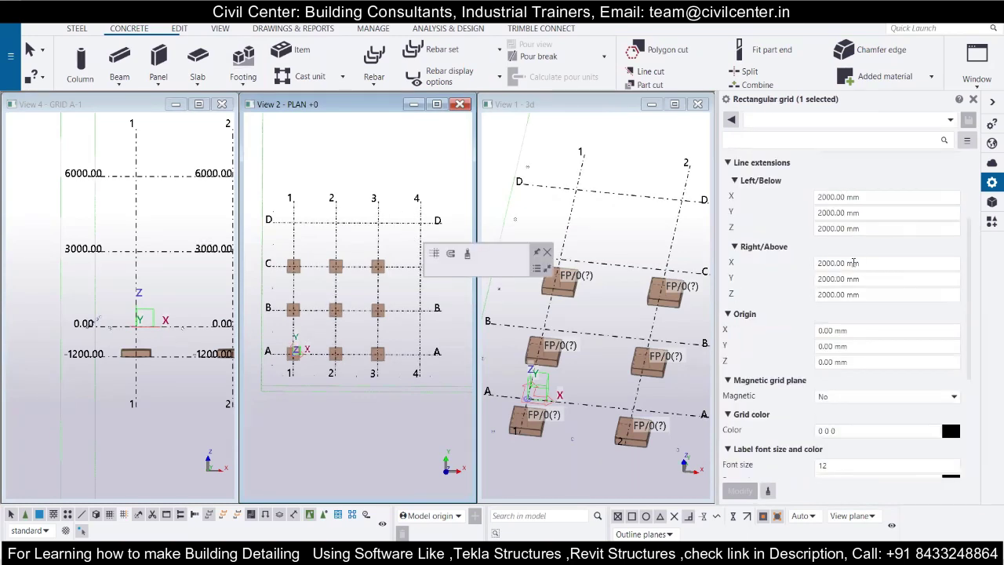
scroll(857, 263, up, 3)
click(835, 178)
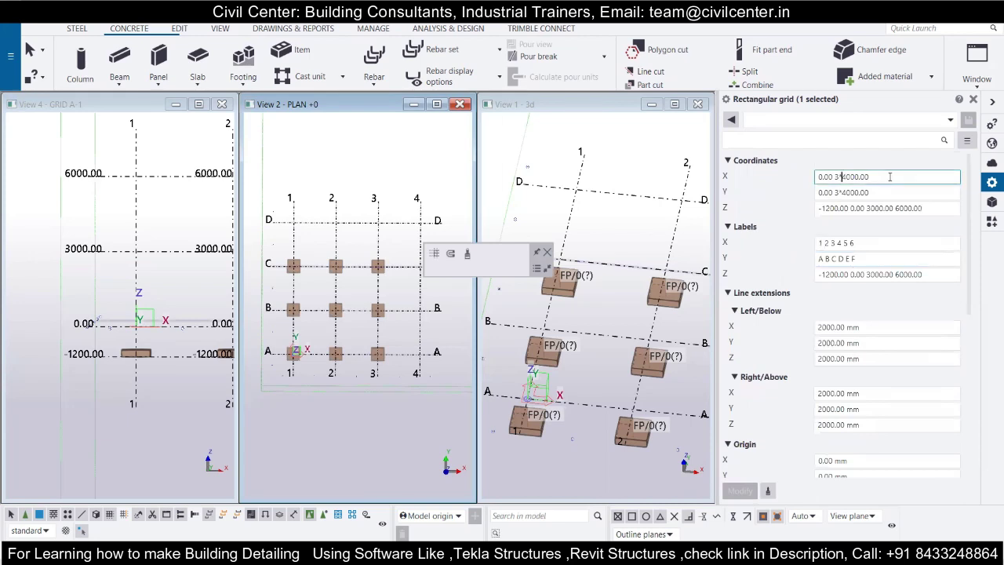
key(BackSpace)
key(BackSpace)
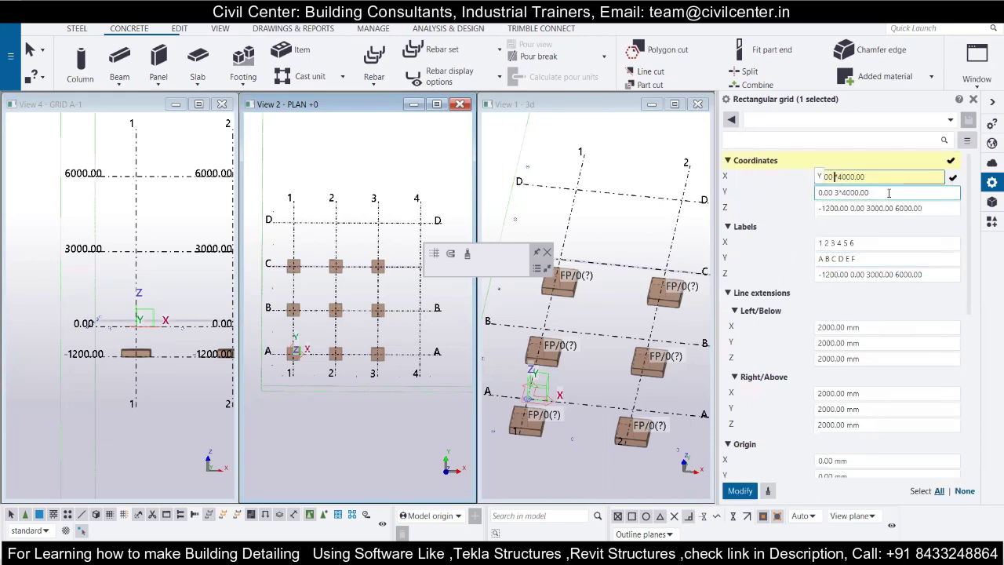
click(837, 193)
key(BackSpace)
text(2)
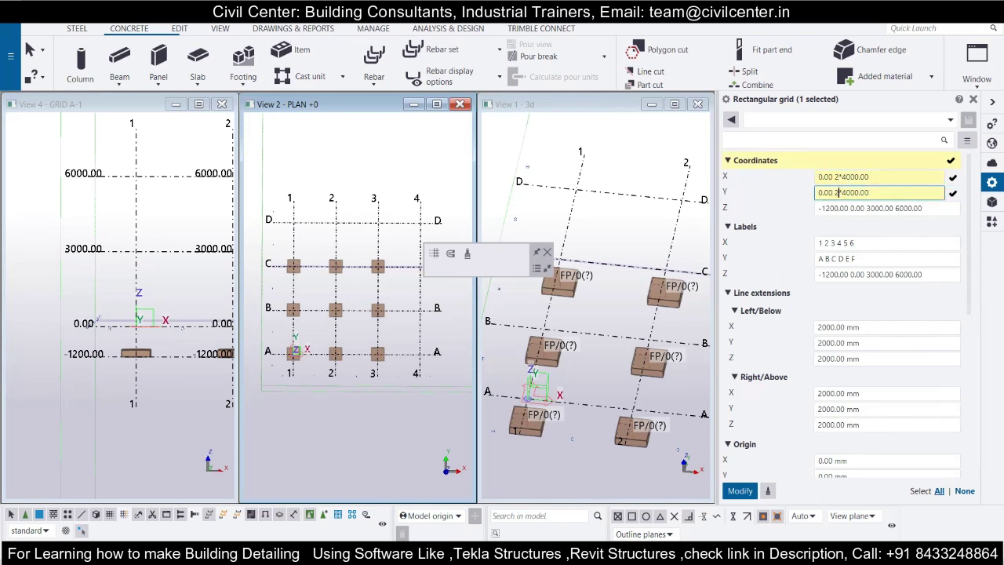
click(740, 491)
click(307, 417)
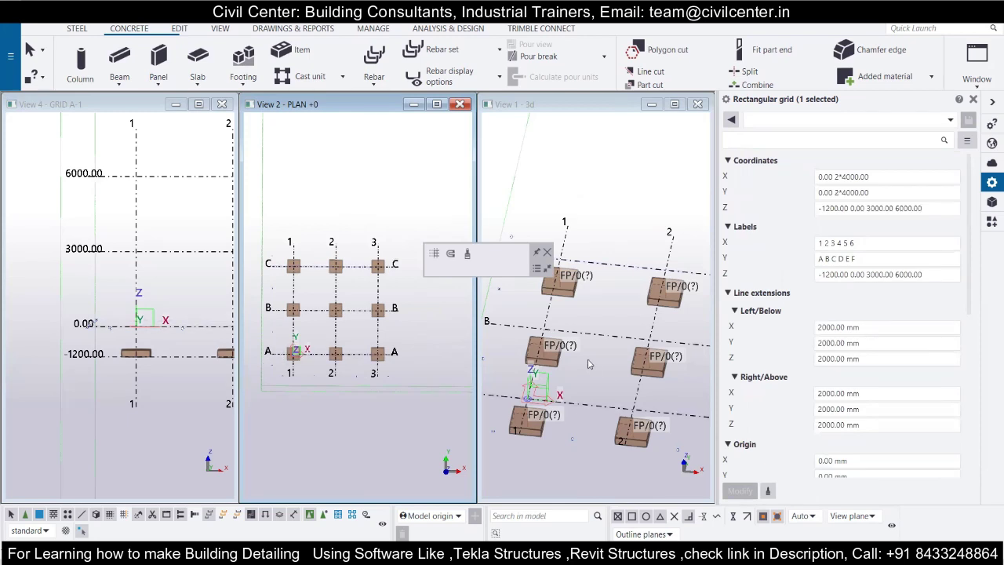
Examine the pad footings against the modified grid in the 3D, grid A elevation and plan views.
scroll(589, 364, down, 2)
scroll(589, 364, down, 1)
scroll(589, 364, up, 2)
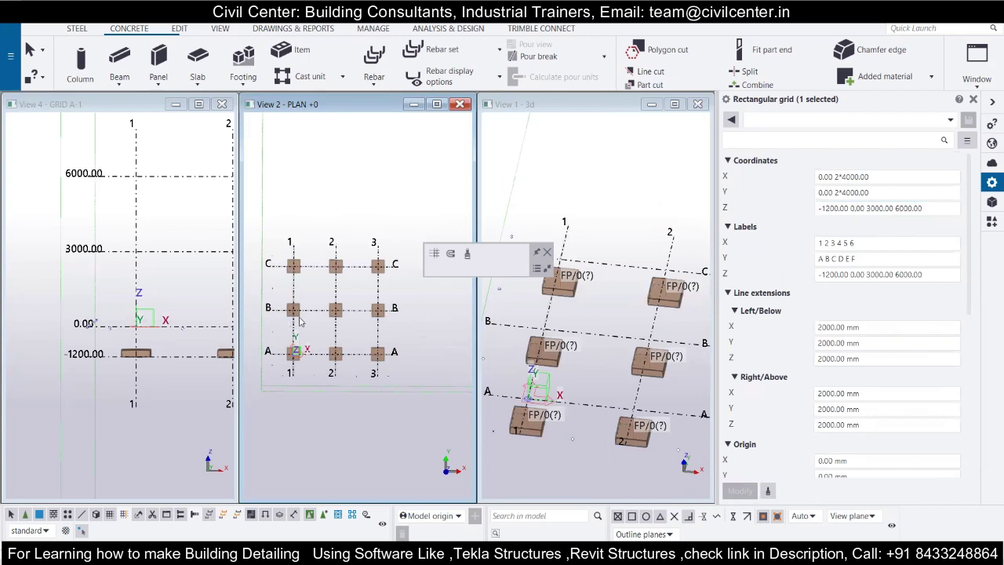
scroll(538, 319, down, 3)
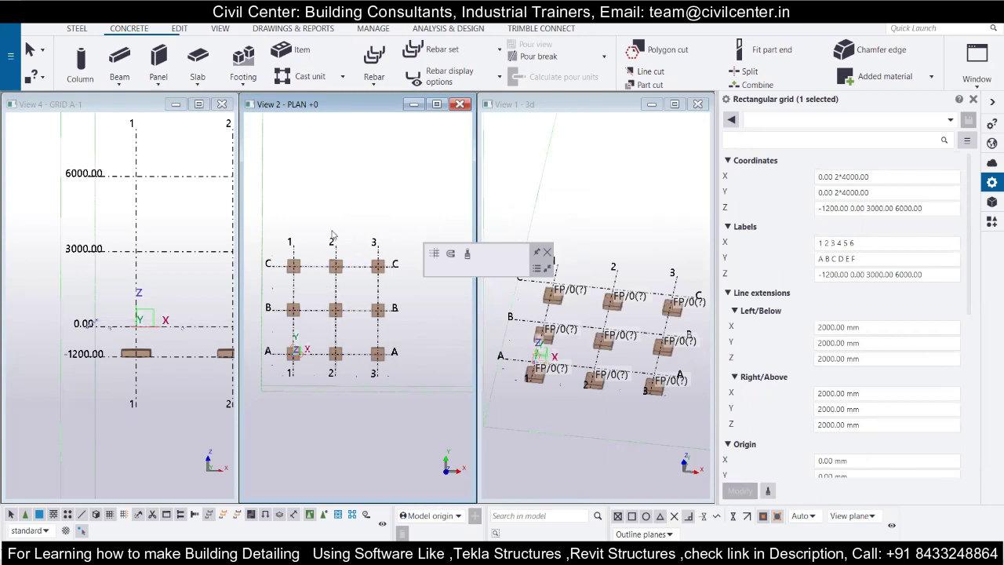
scroll(176, 280, down, 2)
middle_drag(176, 280, 104, 281)
scroll(104, 287, down, 3)
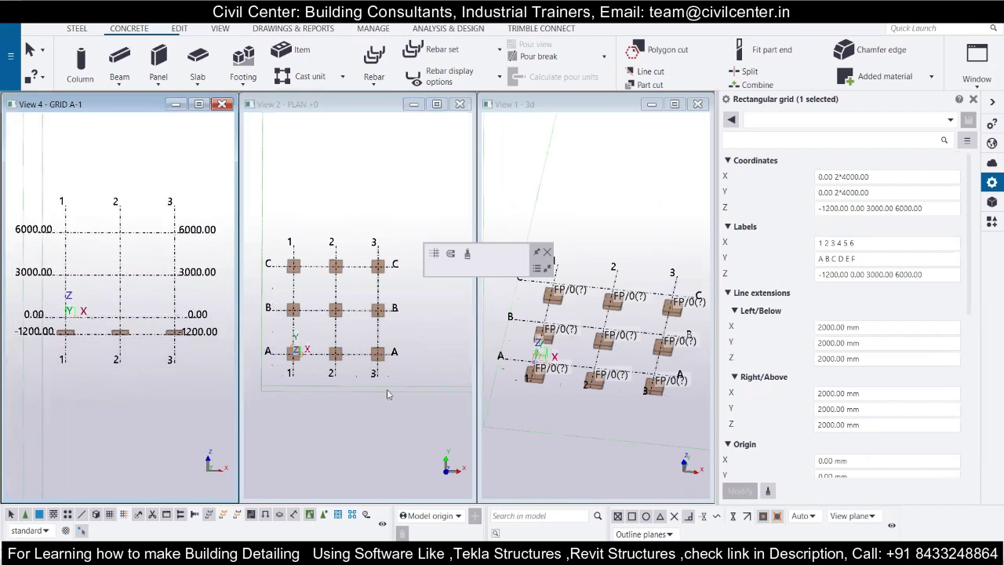
scroll(264, 316, up, 2)
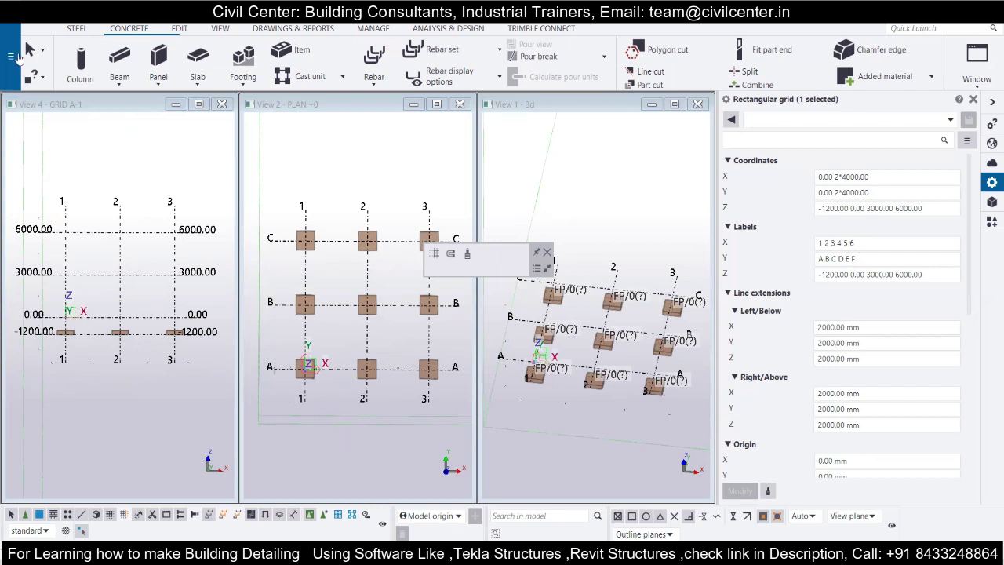
Start the concrete column command and check the column sizes in the schedule of columns of the structural drawing PDF.
click(79, 69)
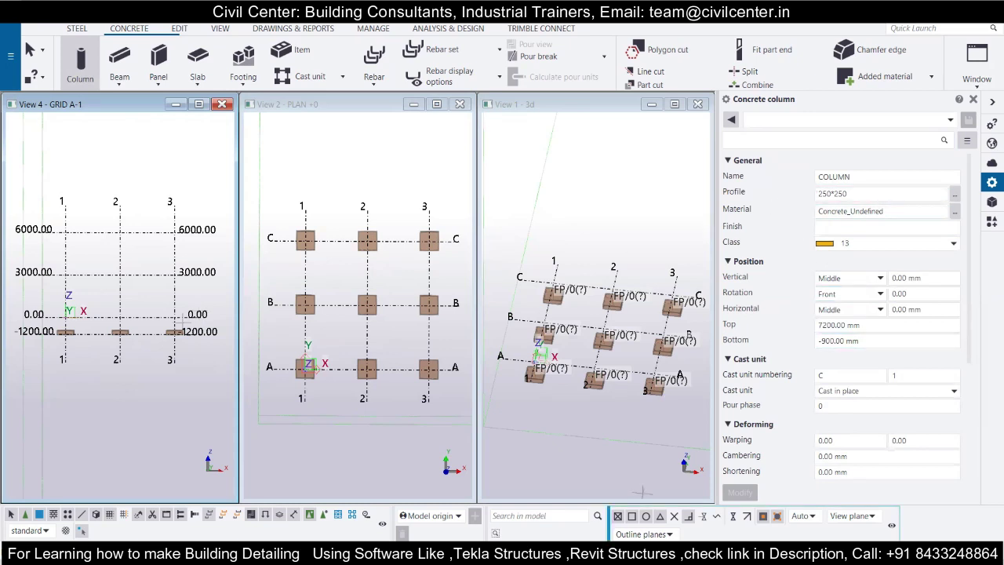
key(alt+Tab)
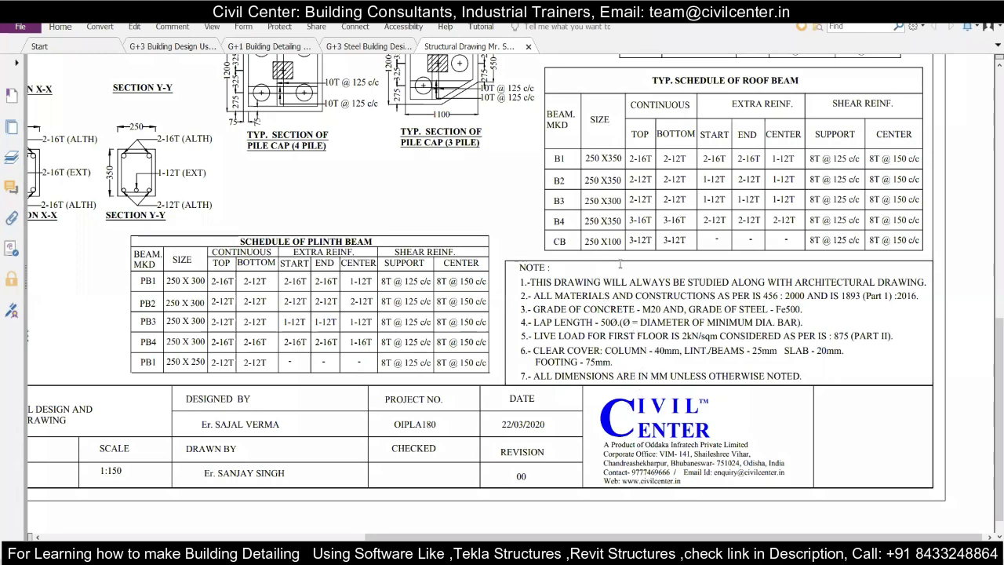
scroll(660, 267, up, 8)
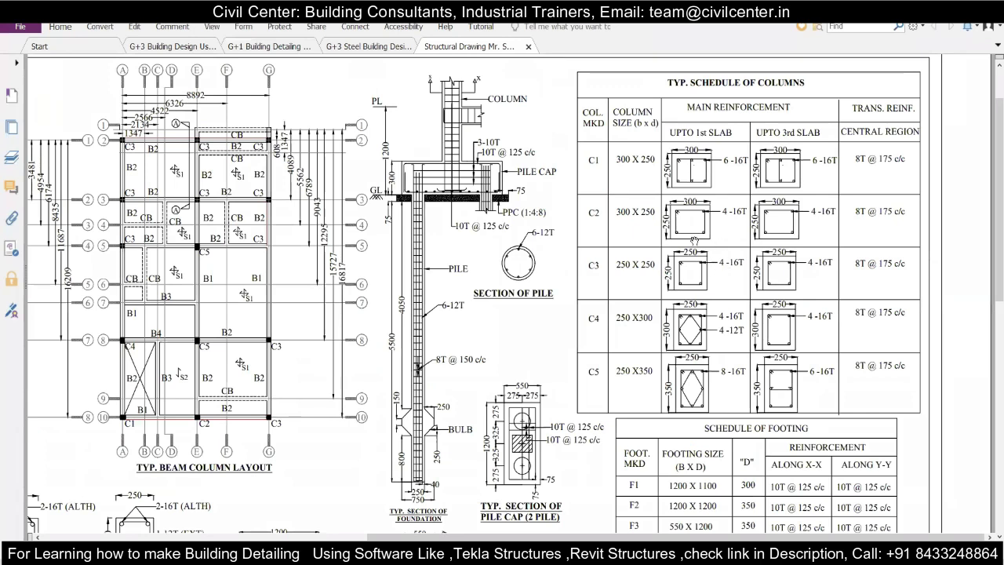
scroll(723, 235, down, 1)
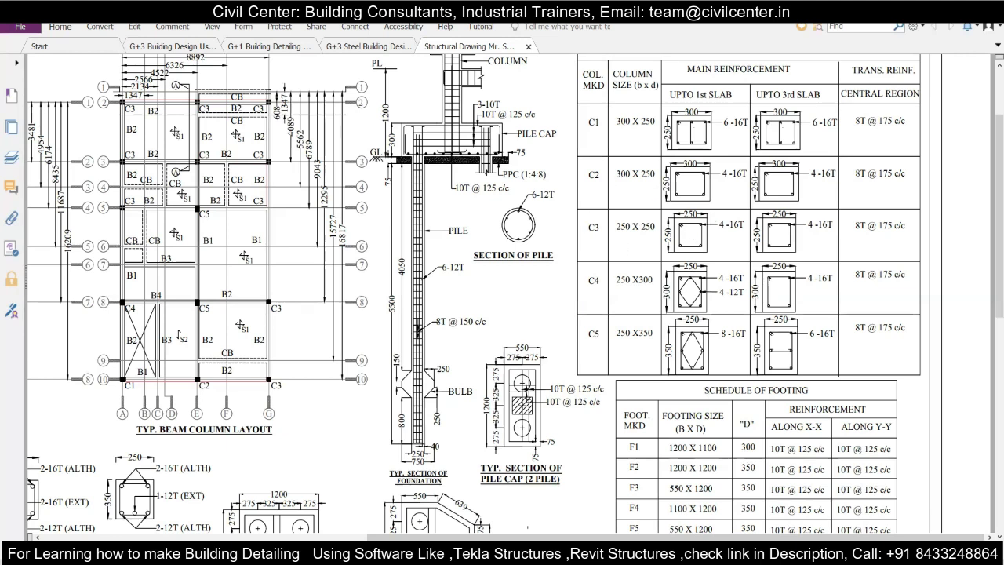
mouse_move(466, 558)
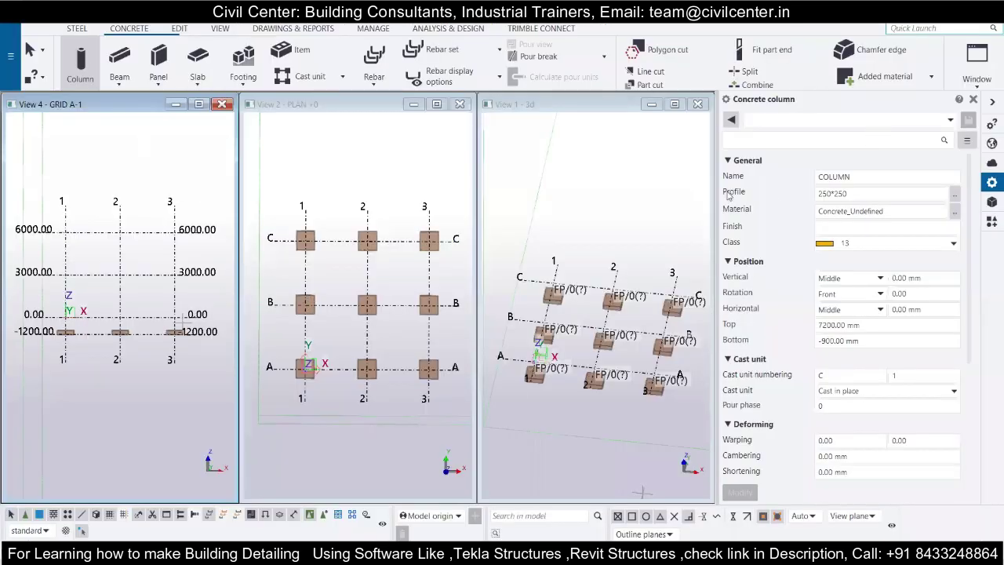
Set the top level of the 250*250 concrete column to 6000 mm.
click(856, 192)
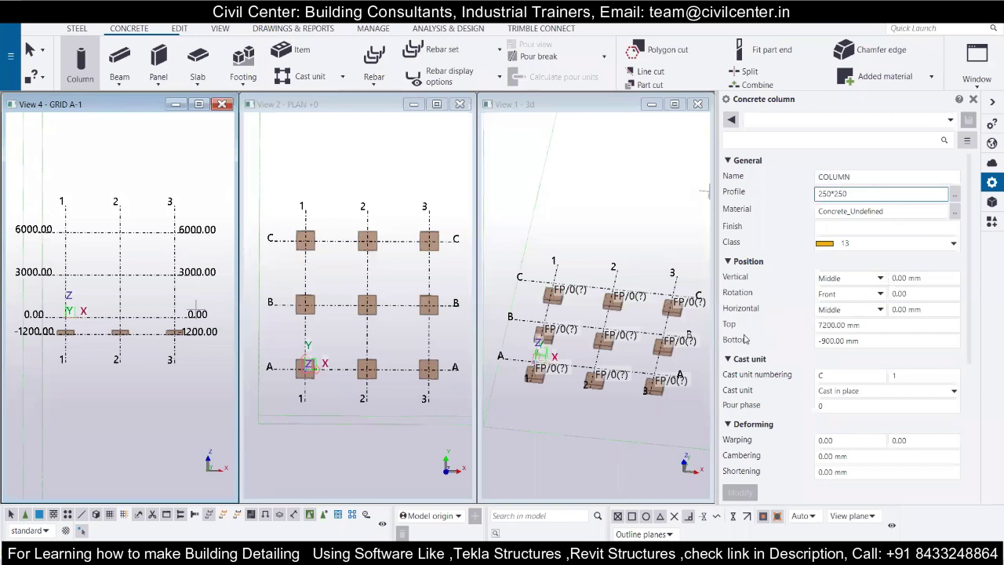
click(825, 337)
click(882, 325)
double_click(810, 332)
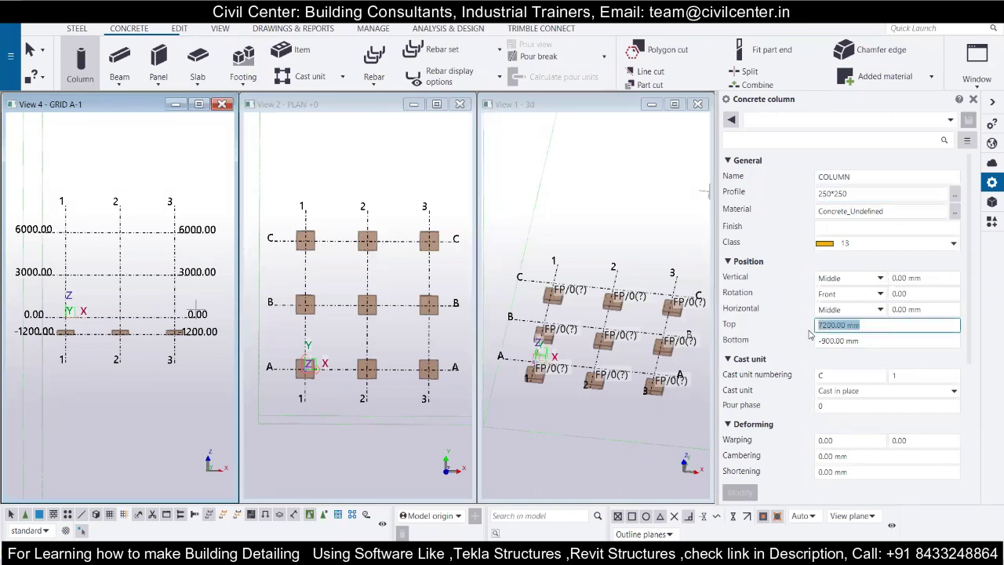
text(6000)
click(884, 340)
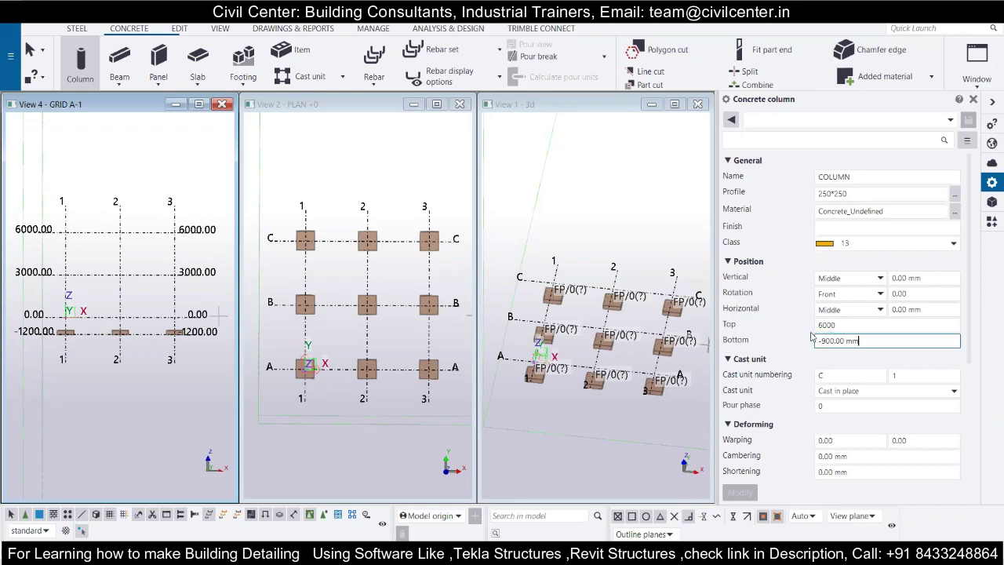
Set the concrete column's top level to 0 mm and review its remaining properties.
click(838, 325)
drag(840, 324, 808, 334)
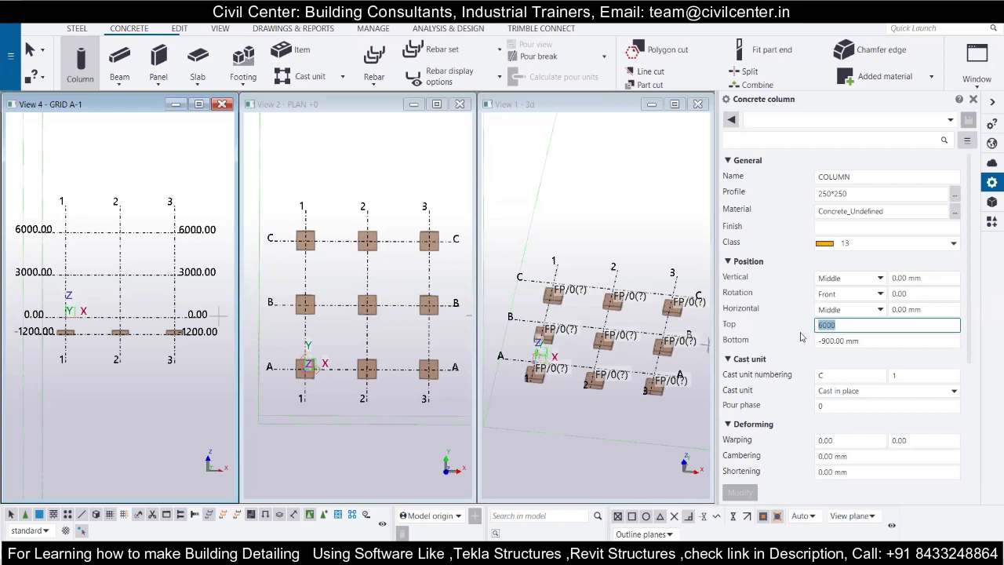
text(0)
click(897, 349)
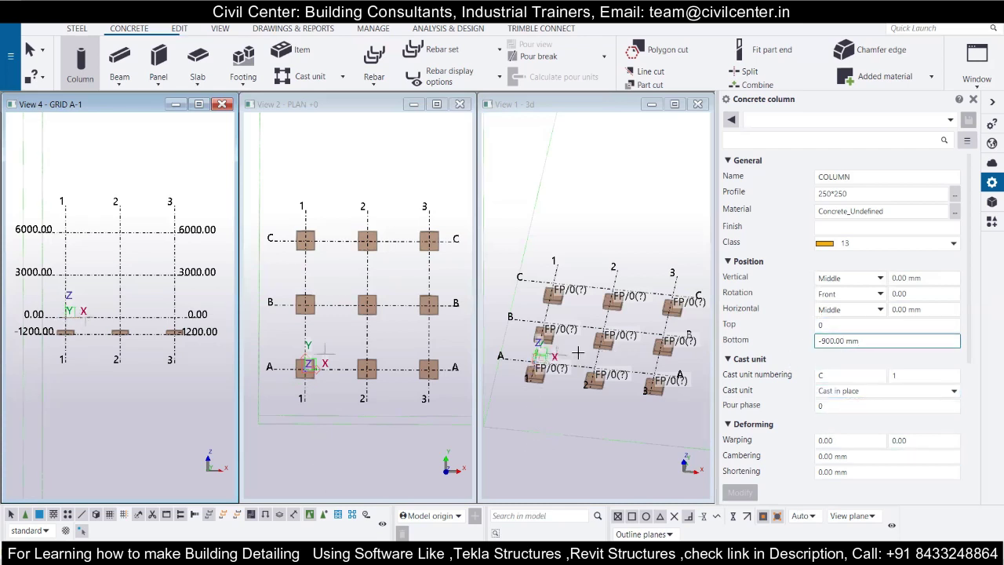
scroll(796, 421, down, 3)
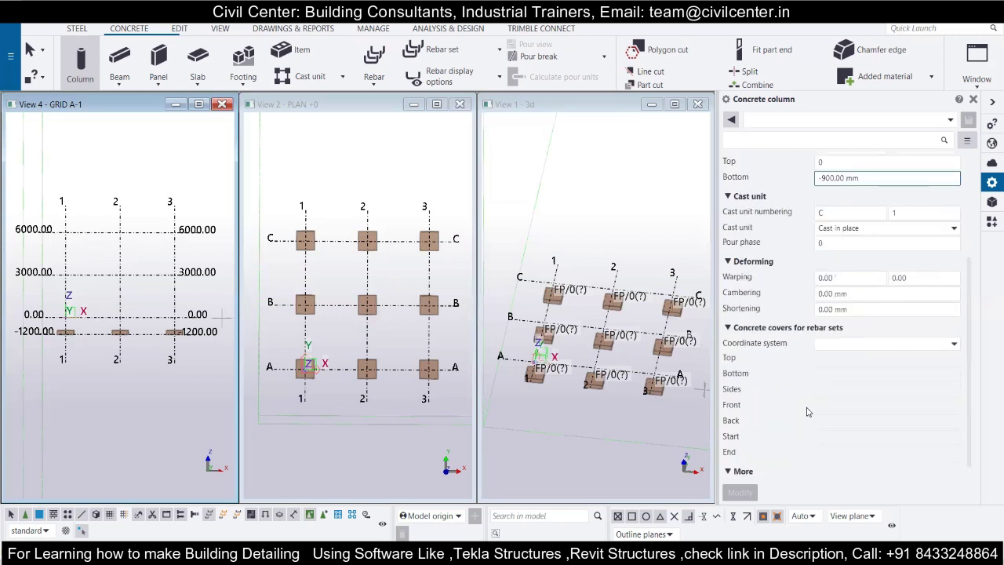
scroll(836, 404, up, 2)
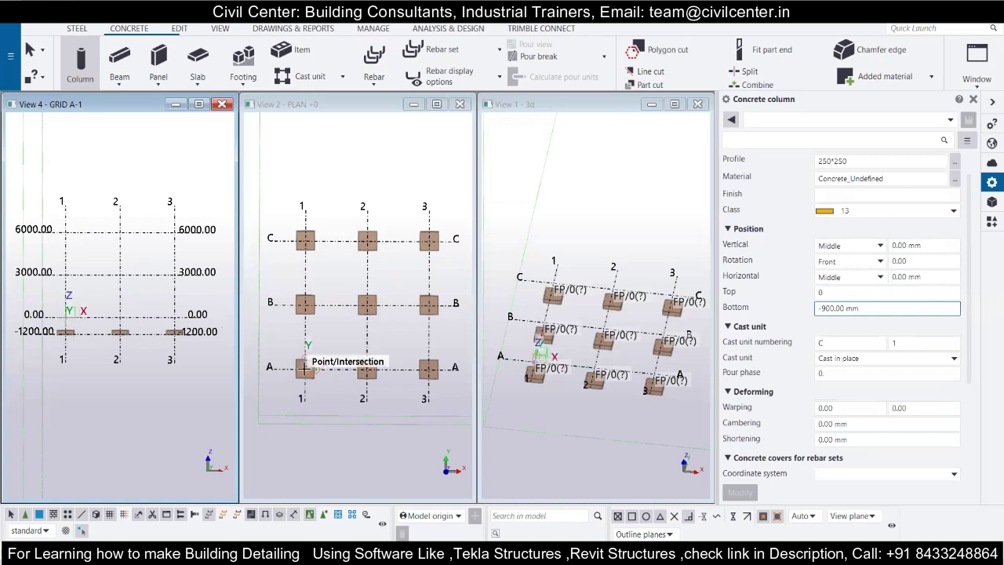
Place the stub columns in the plan view where grid lines 1, 2 and 3 cross A, B and C, and end the column command.
click(303, 367)
click(304, 304)
click(305, 239)
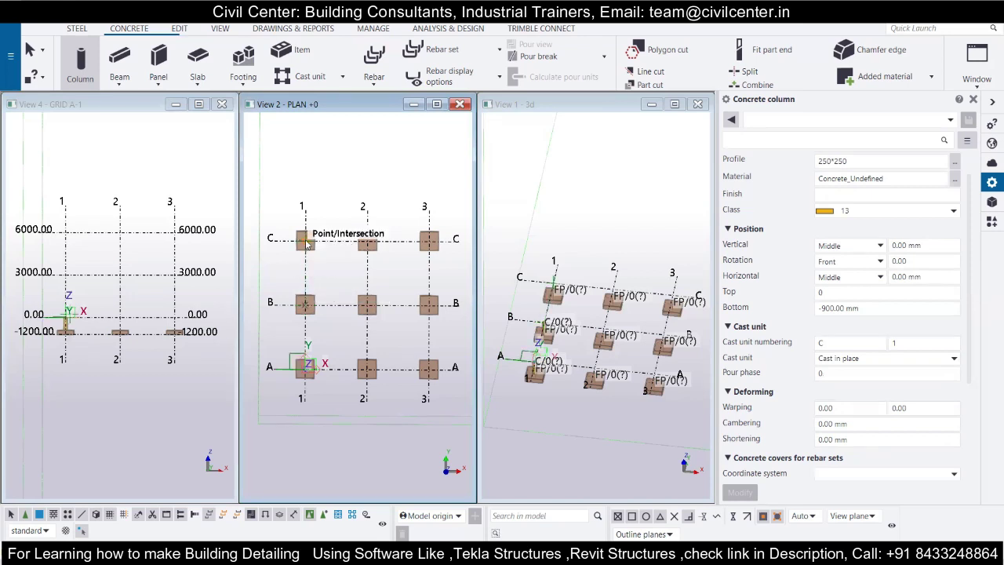
click(365, 239)
click(433, 241)
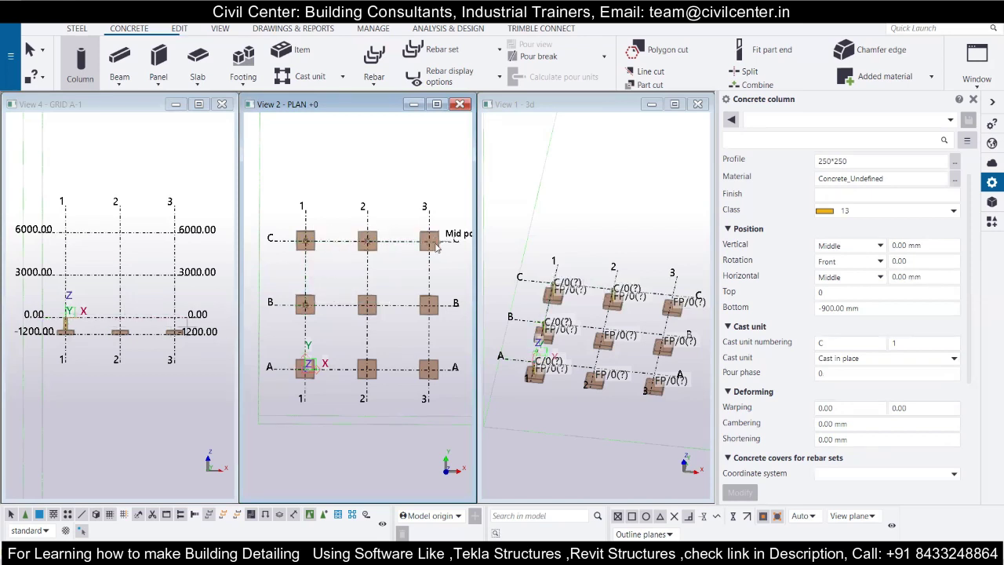
key(Escape)
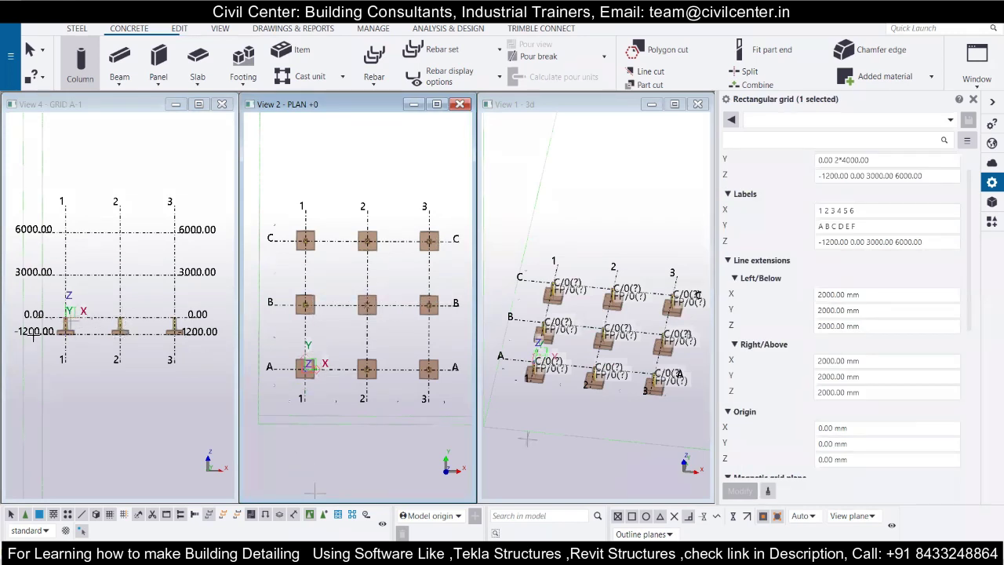
Check the stub column in the grid A elevation and set new concrete columns to a bottom level of 0 and top level of 6000 mm.
scroll(33, 336, up, 1)
scroll(35, 332, up, 5)
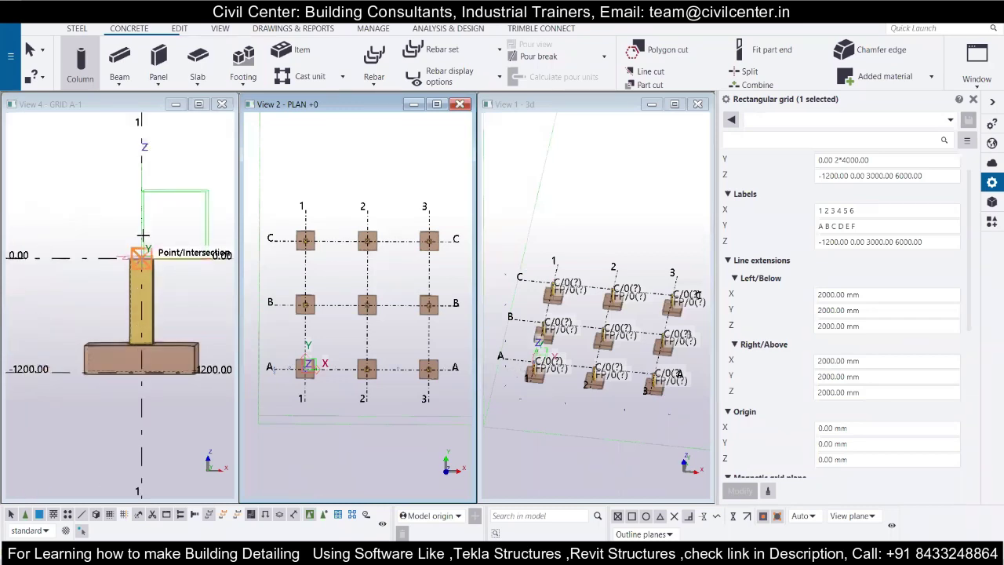
scroll(150, 320, down, 5)
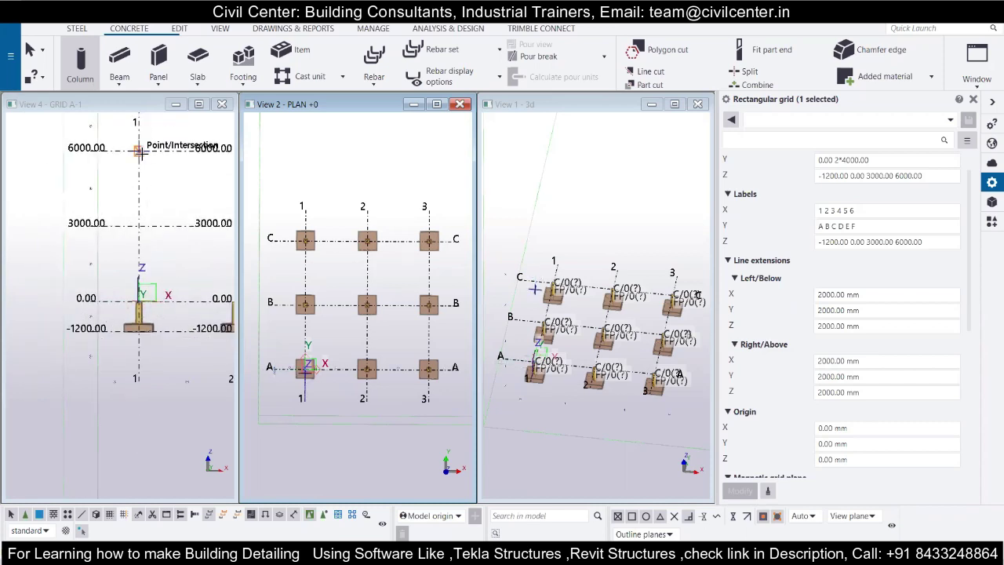
click(138, 298)
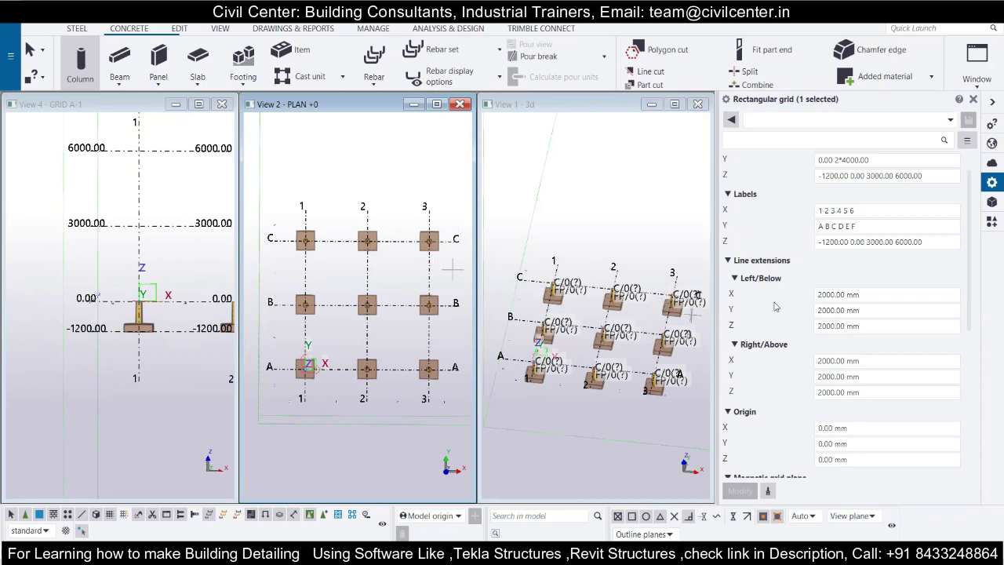
scroll(795, 346, up, 1)
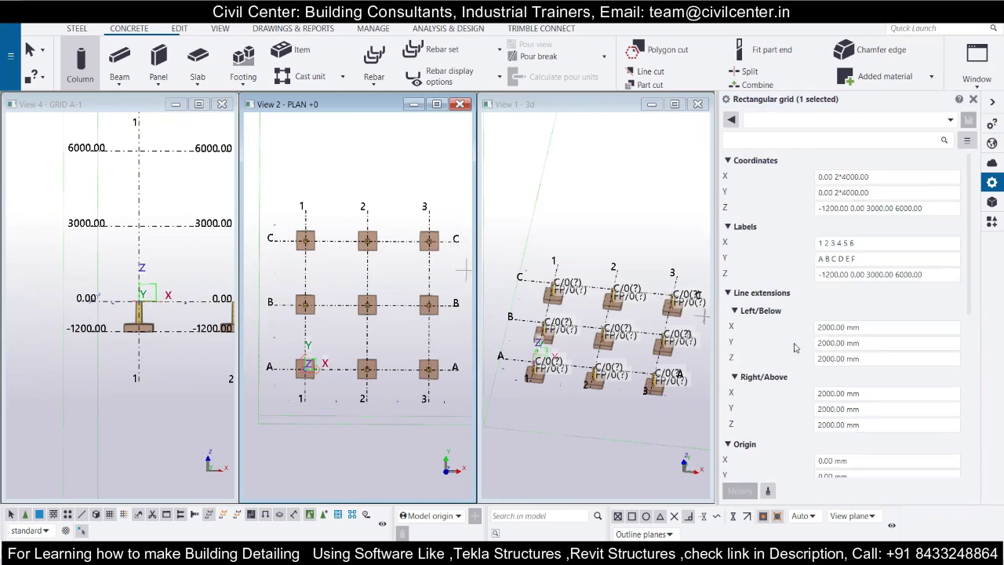
click(82, 62)
click(867, 324)
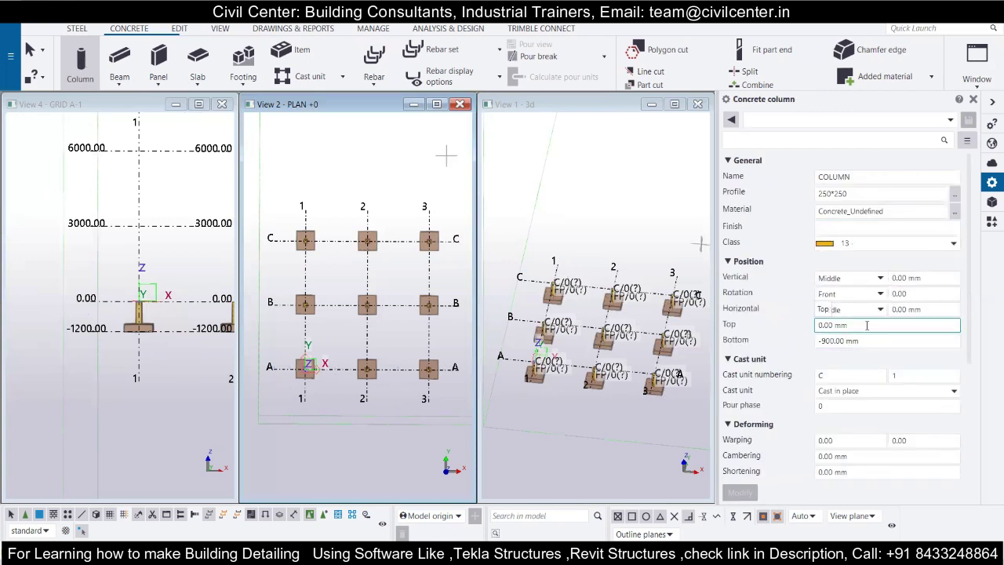
key(Tab)
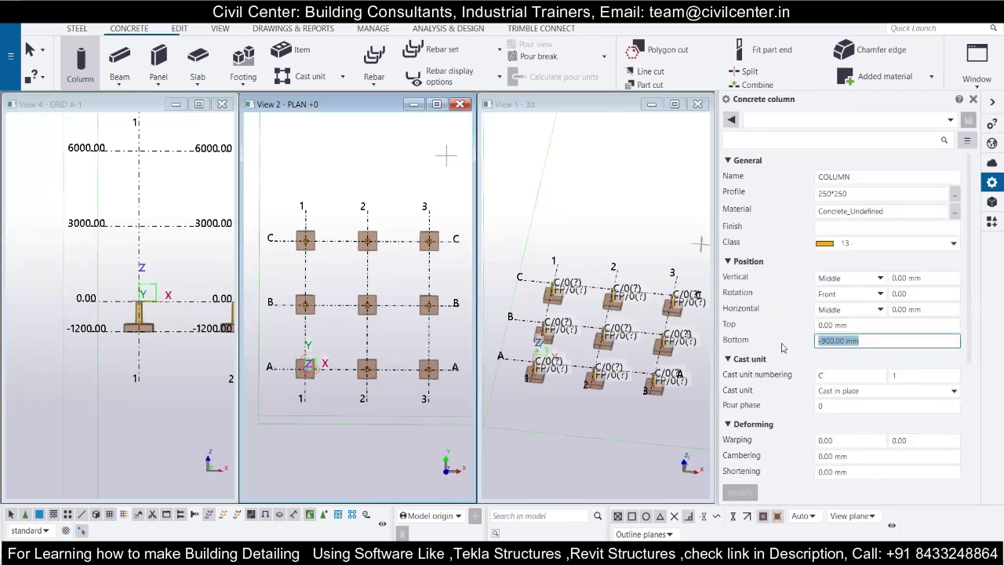
text(0)
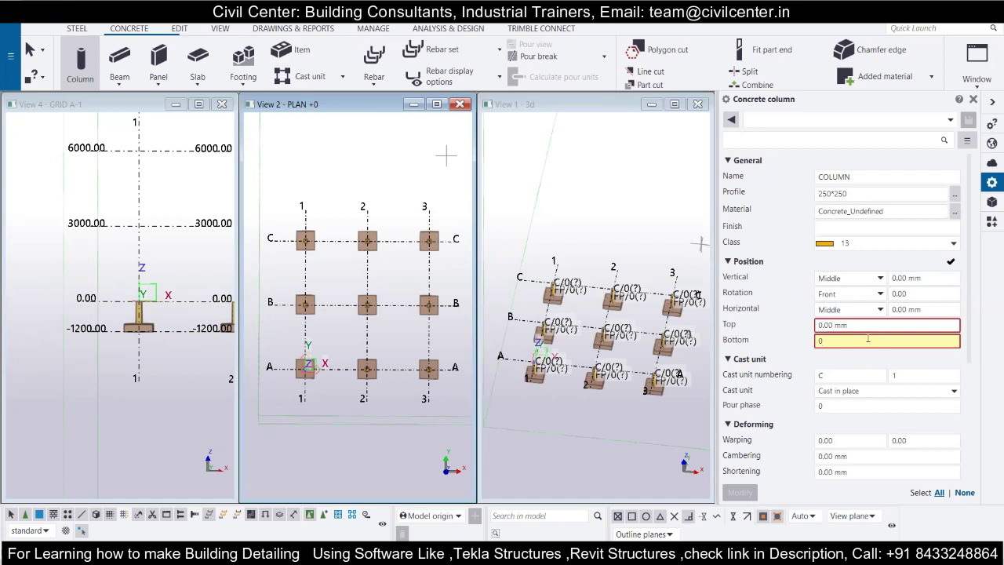
key(shift+Tab)
text(60)
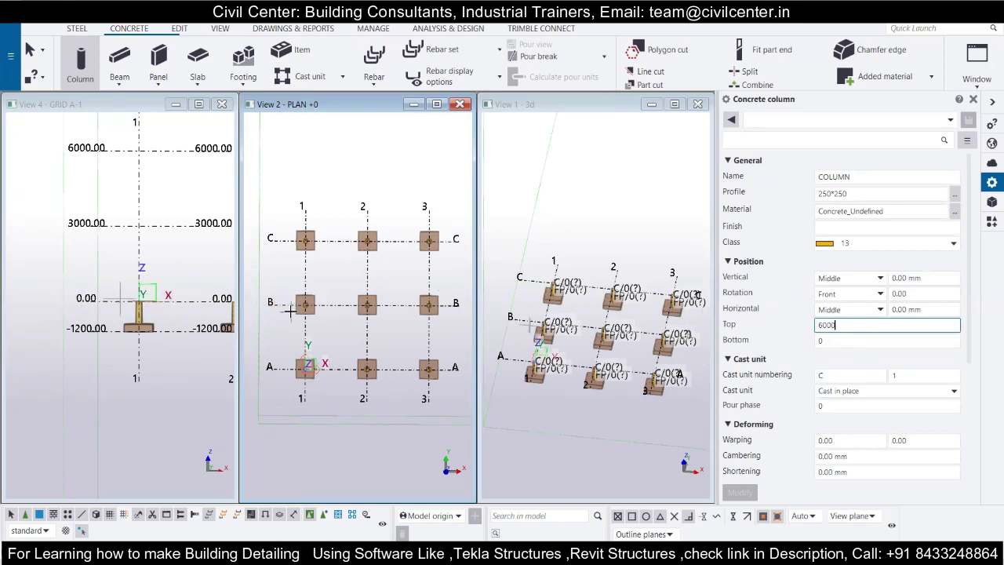
Place the 6000 mm high concrete columns in the plan view at all crossings of grid lines 1, 2, 3 with A, B, C.
click(310, 371)
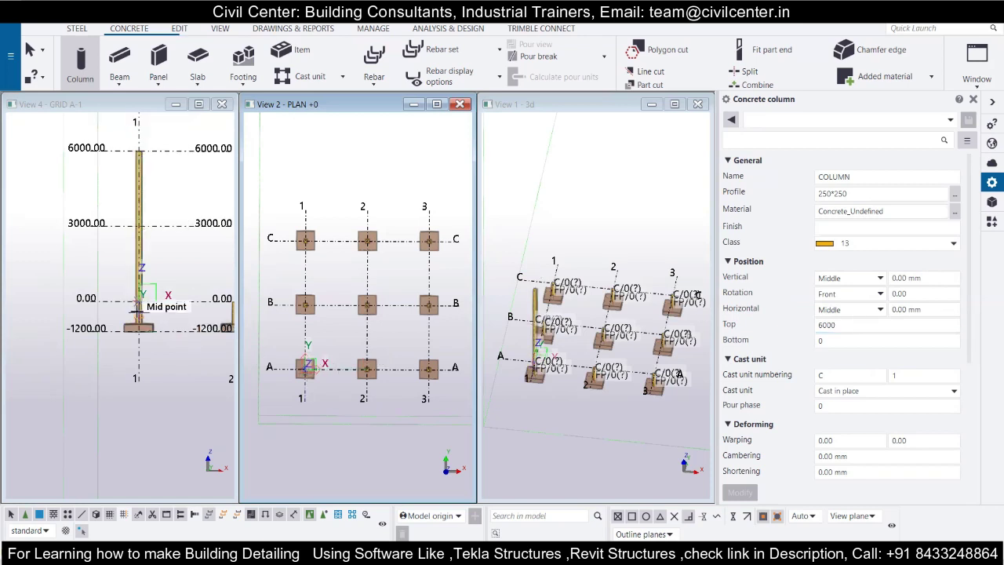
click(366, 368)
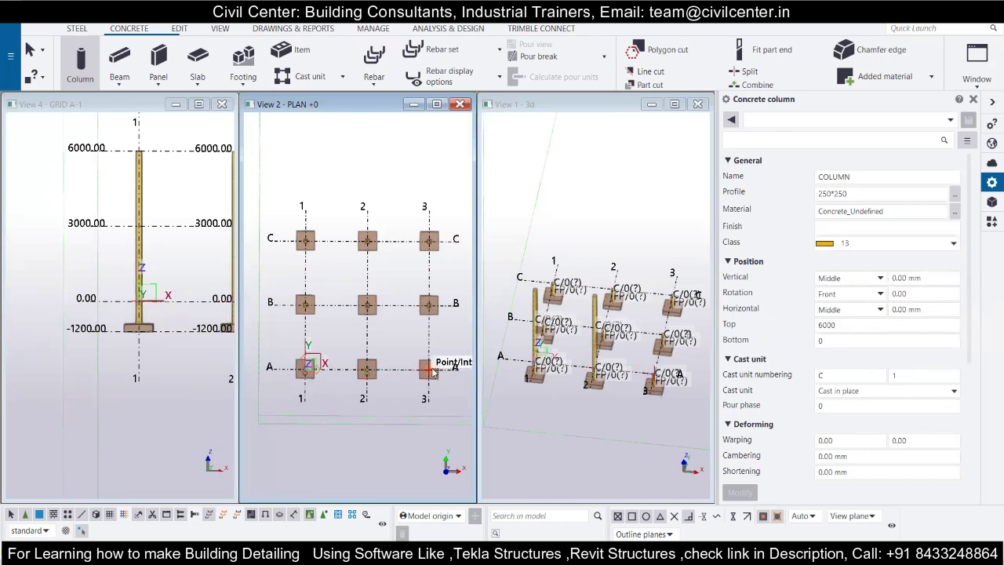
click(430, 370)
click(429, 305)
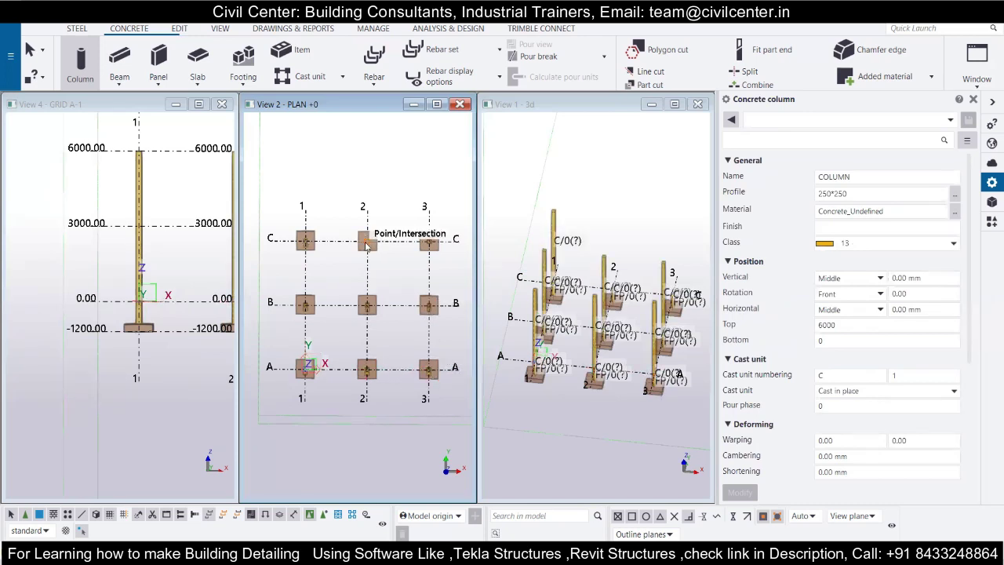
click(366, 244)
click(429, 241)
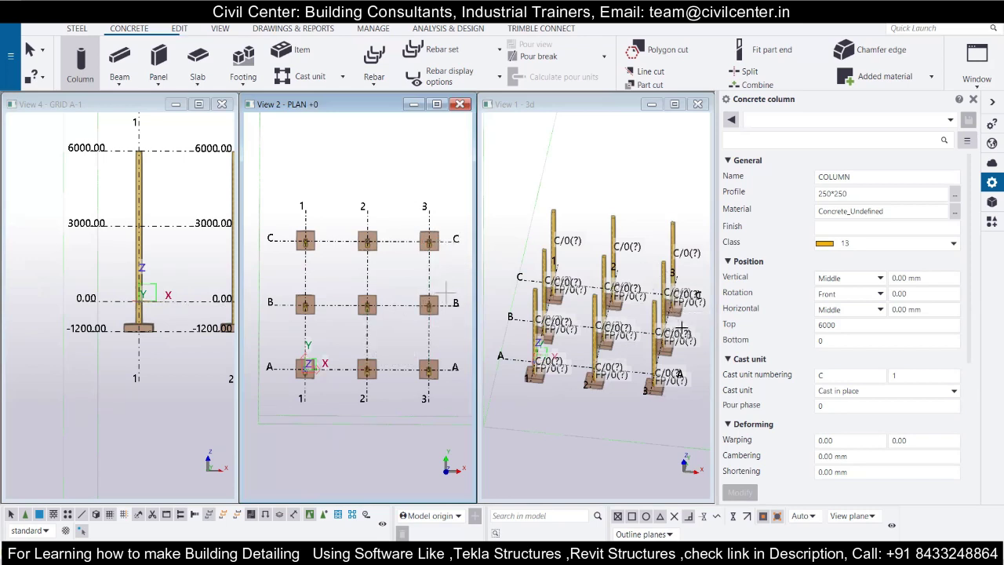
scroll(682, 330, up, 2)
scroll(563, 266, down, 2)
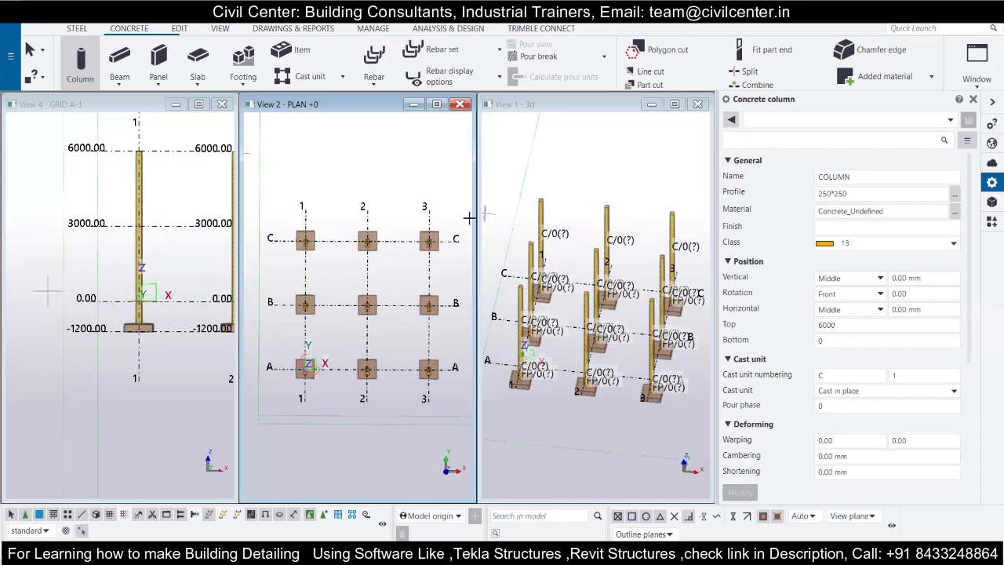
Switch to the structural drawing PDF and examine the column, footing and roof beam schedules.
key(alt+Tab)
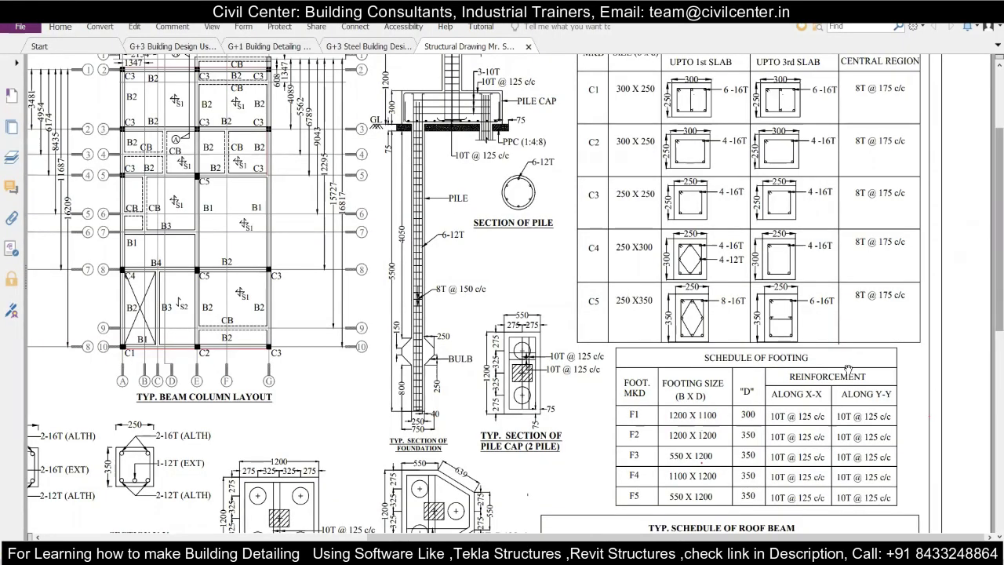
scroll(703, 208, down, 1)
scroll(704, 210, down, 5)
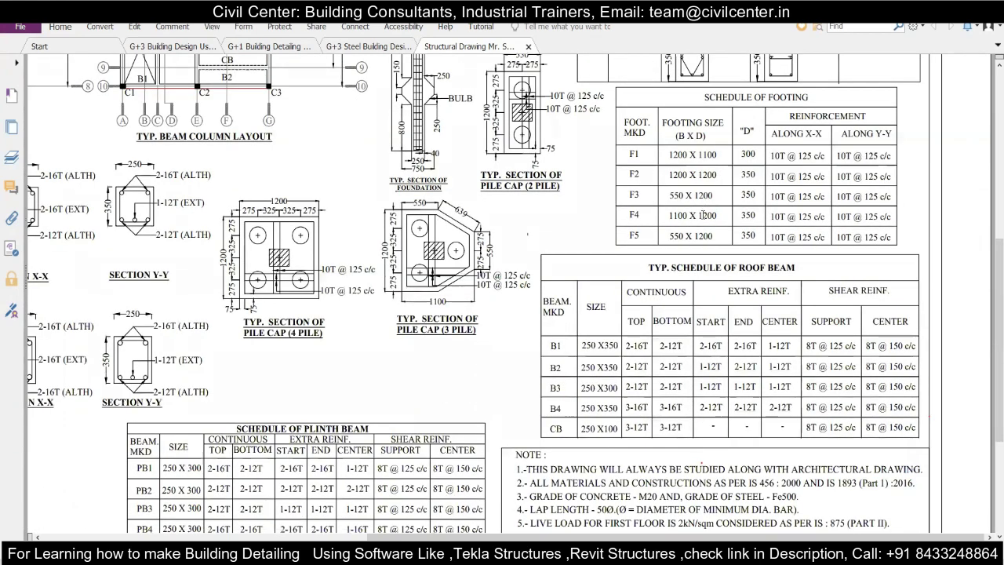
Switch to the web browser and look through the uploaded videos on the Civil Center YouTube channel.
key(alt+Tab)
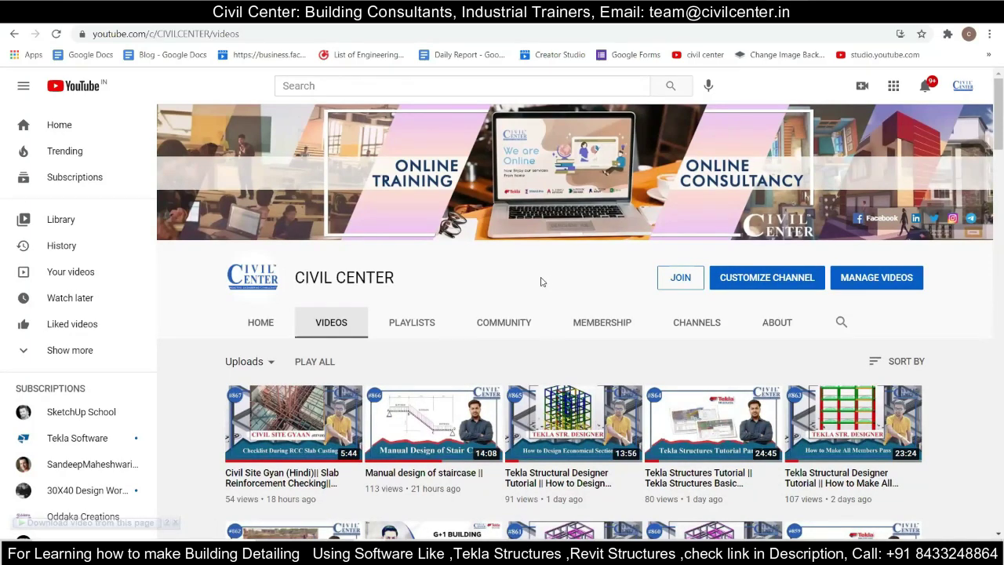
scroll(539, 282, down, 2)
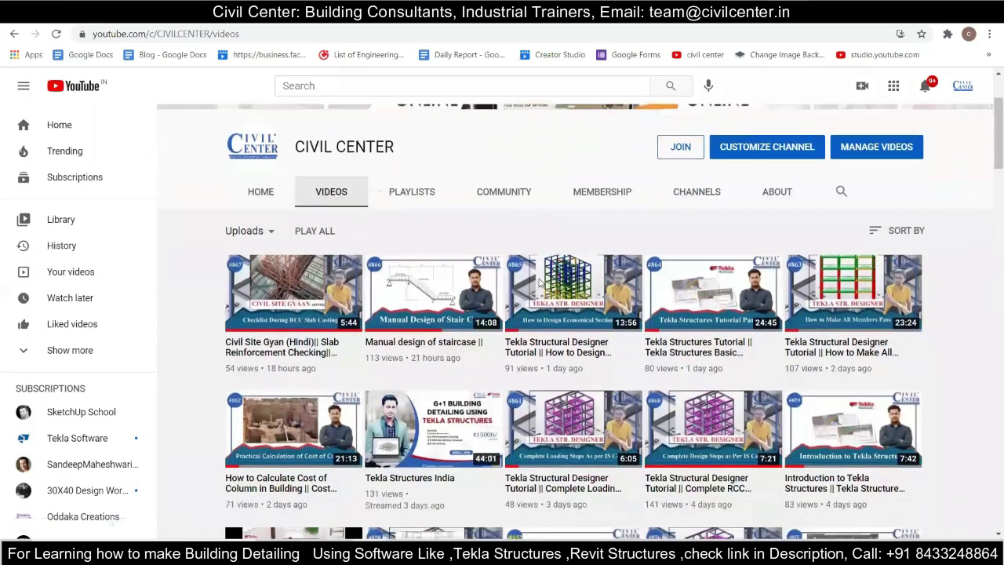
scroll(481, 269, down, 4)
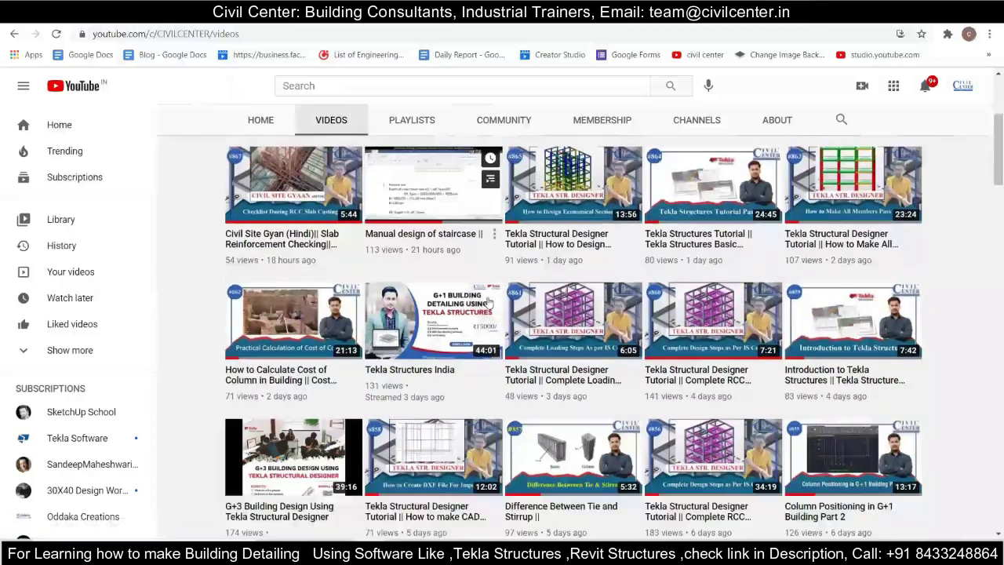
Open the Civil Center Facebook page and look through its posts down to the G+1 Building Detailing Using Tekla Structures announcement.
click(800, 29)
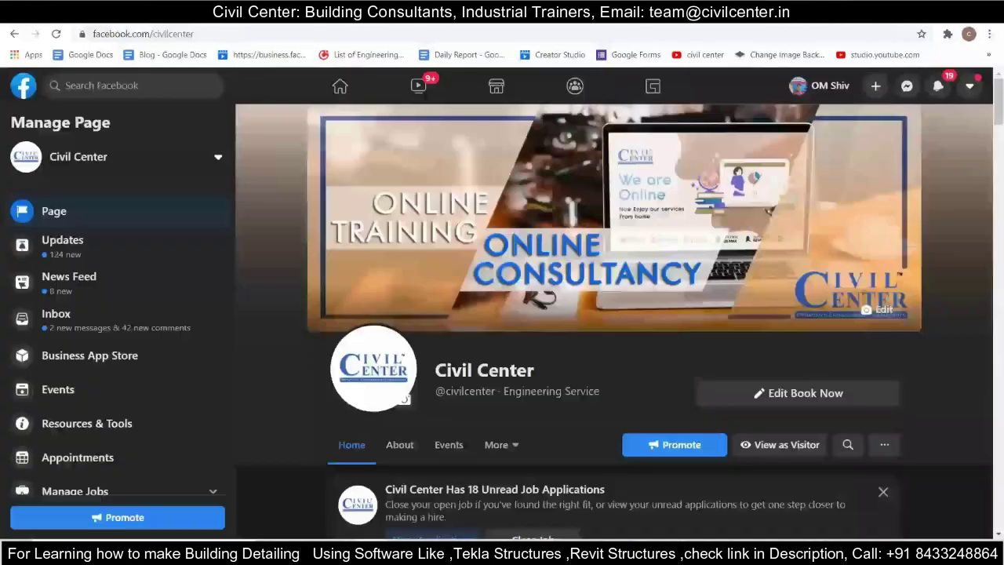
scroll(588, 242, down, 2)
scroll(588, 241, down, 8)
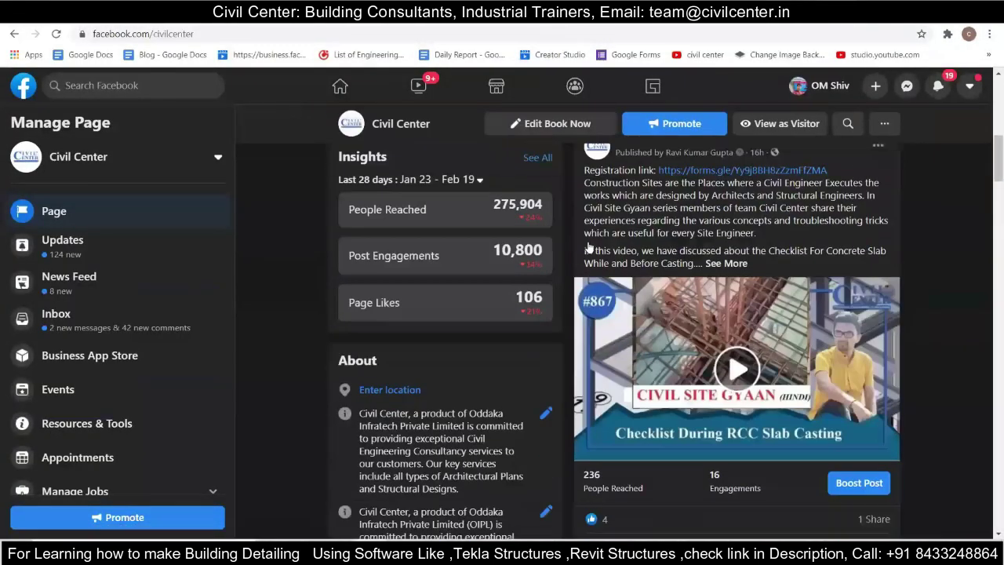
scroll(588, 246, down, 4)
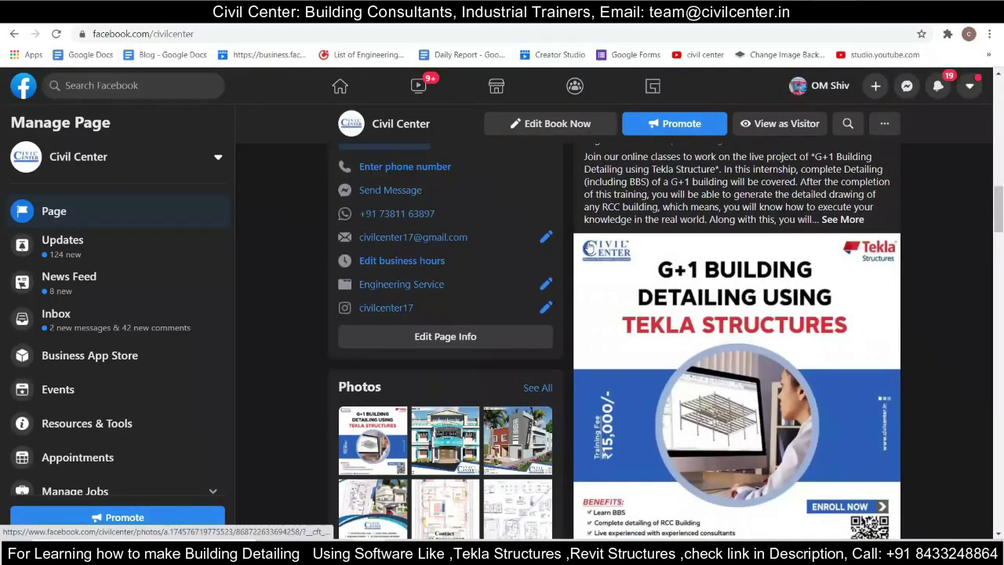
scroll(811, 284, down, 1)
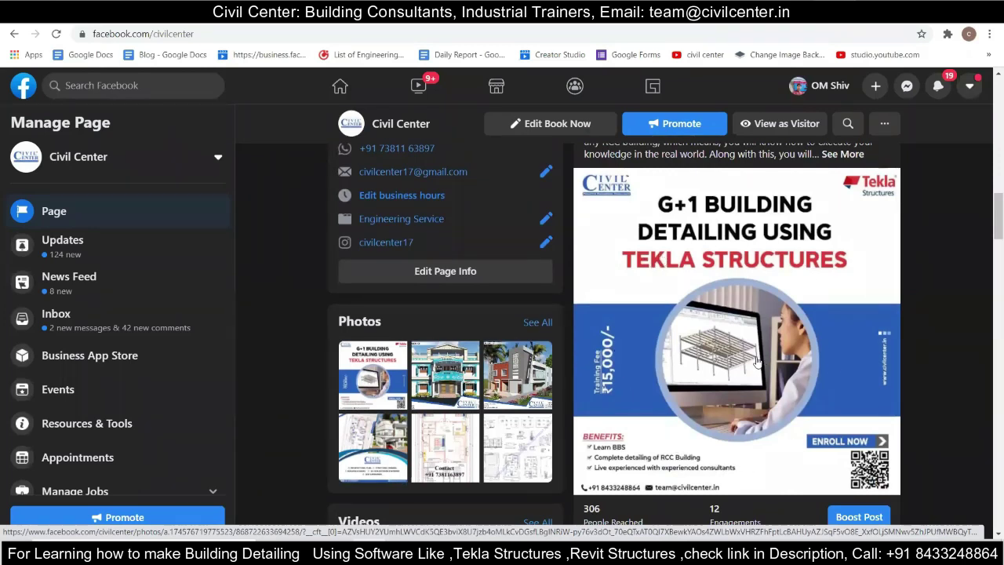
Bring up the Online Training Program form and review its training options, contact fields and referral question.
key(ctrl+Tab)
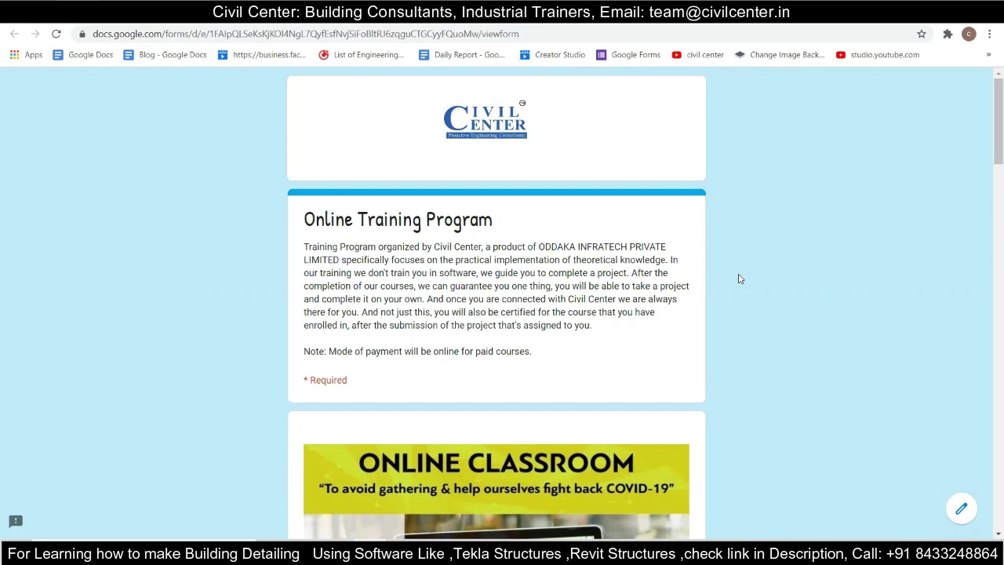
scroll(738, 279, down, 6)
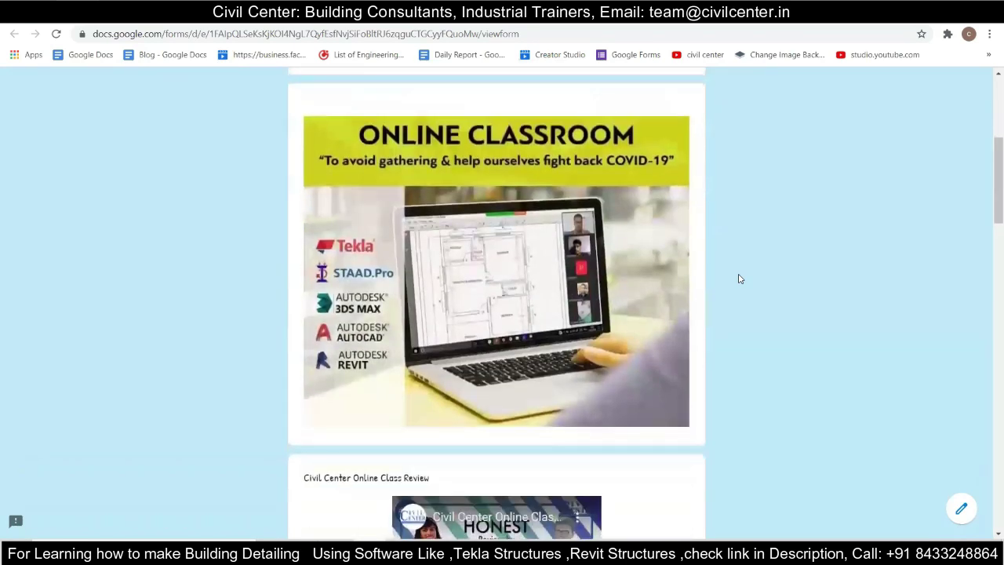
scroll(738, 279, down, 3)
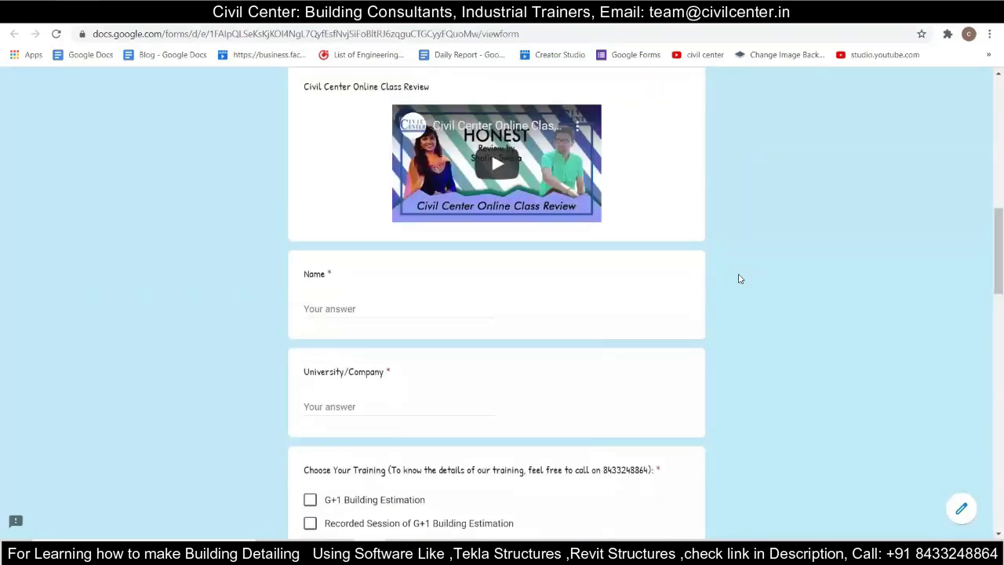
scroll(738, 279, down, 7)
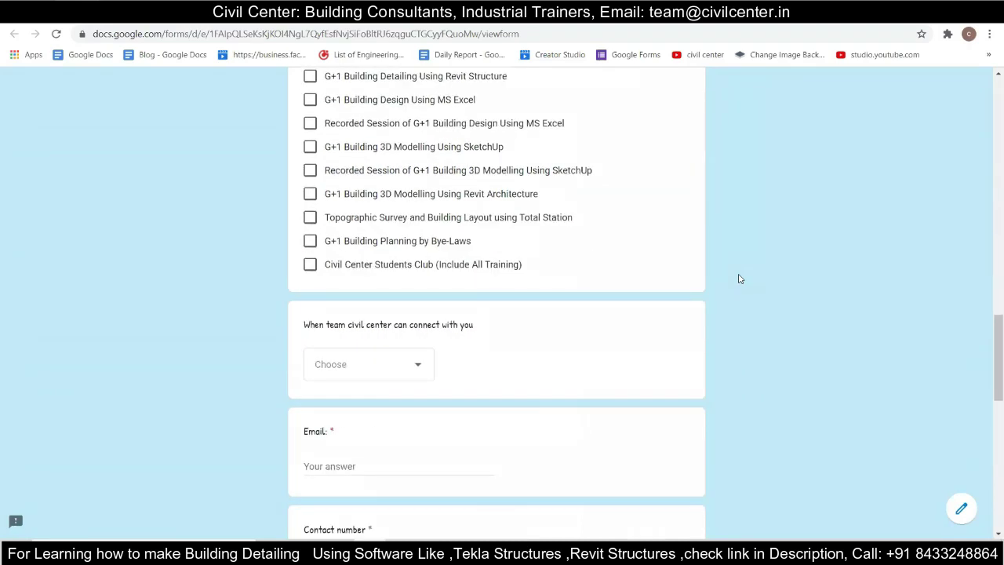
scroll(738, 278, down, 4)
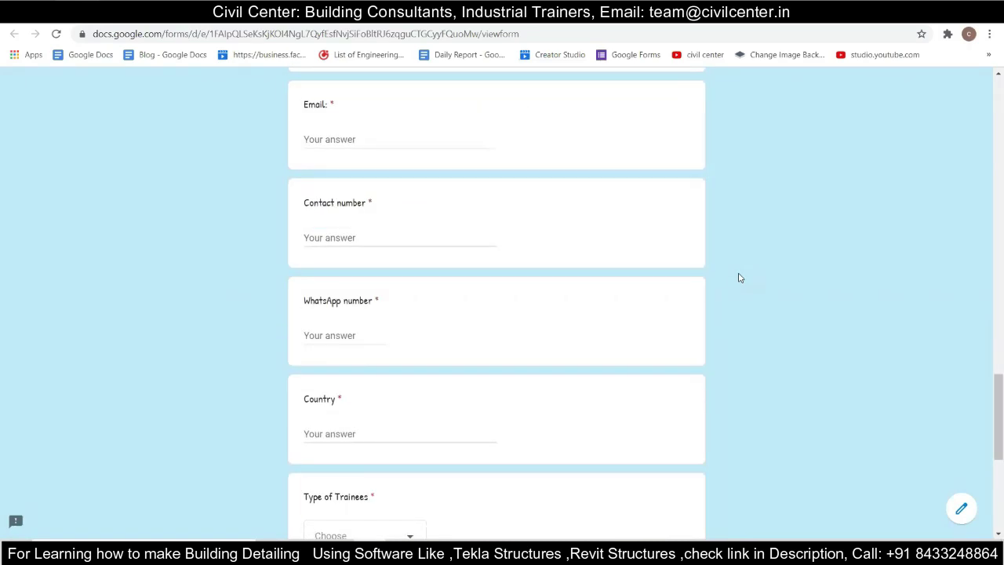
scroll(738, 279, down, 1)
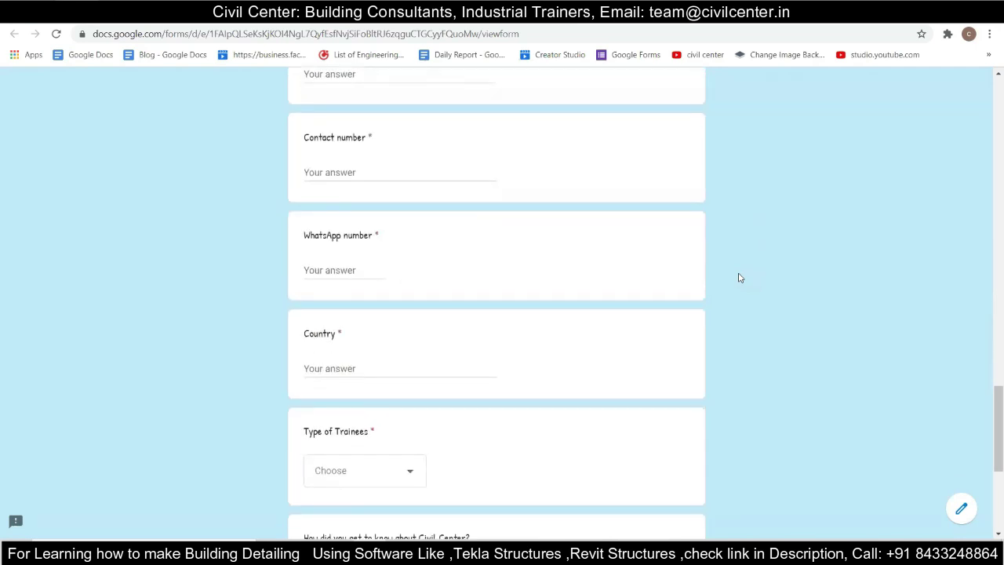
scroll(738, 278, down, 2)
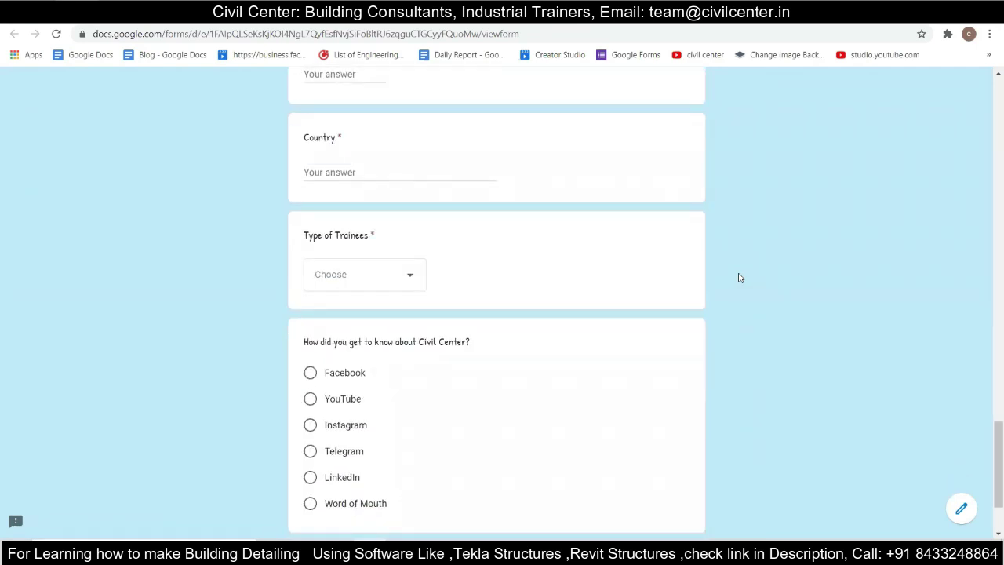